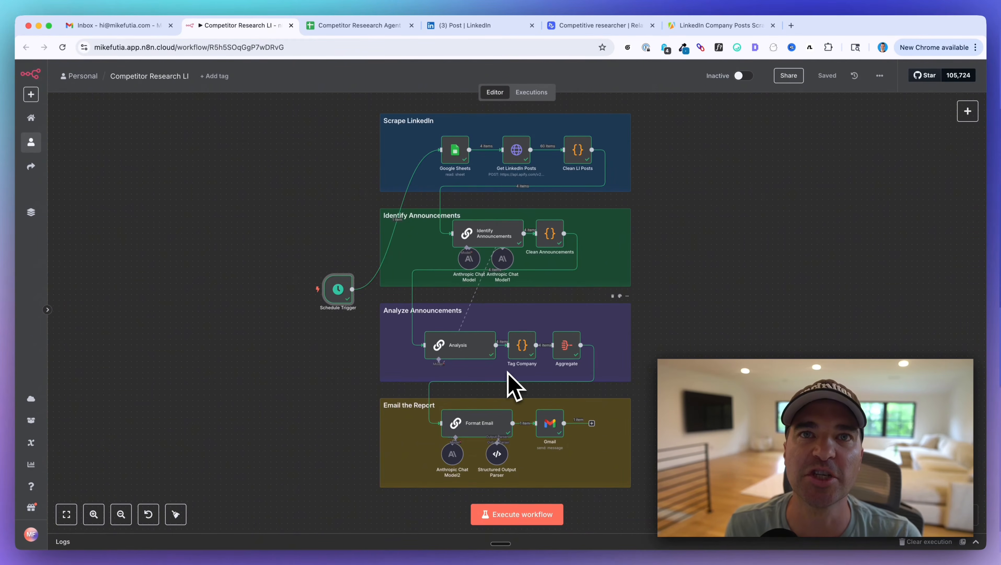
Execute the Competitor Research LI workflow.
left_click(523, 514)
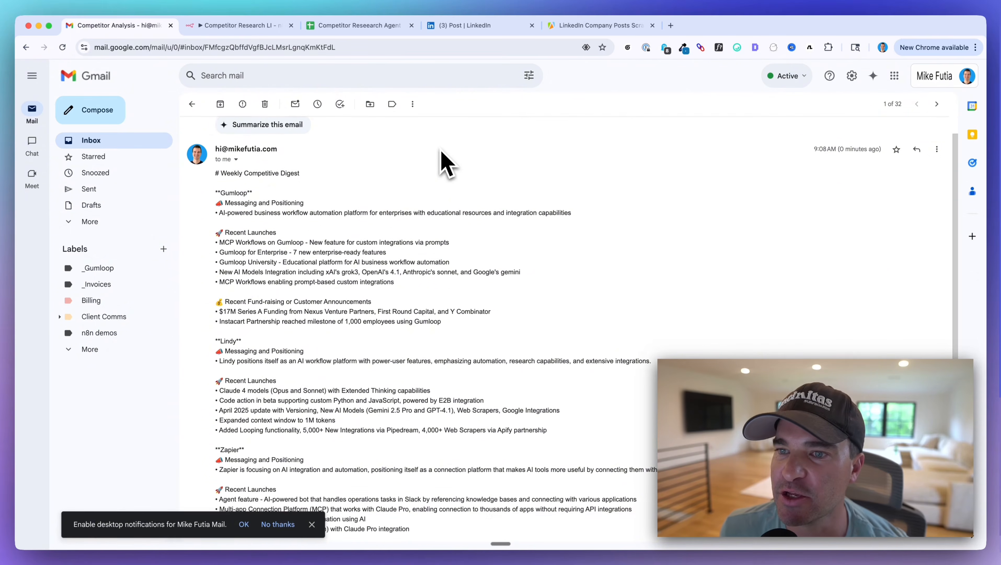
Examine the Gumloop section of the Weekly Competitive Digest email in Gmail, covering positioning, recent launches and fund-raising or customer announcements.
scroll(445, 163, "down", 2)
left_click_drag(286, 132, 424, 146)
scroll(430, 149, "down", 3)
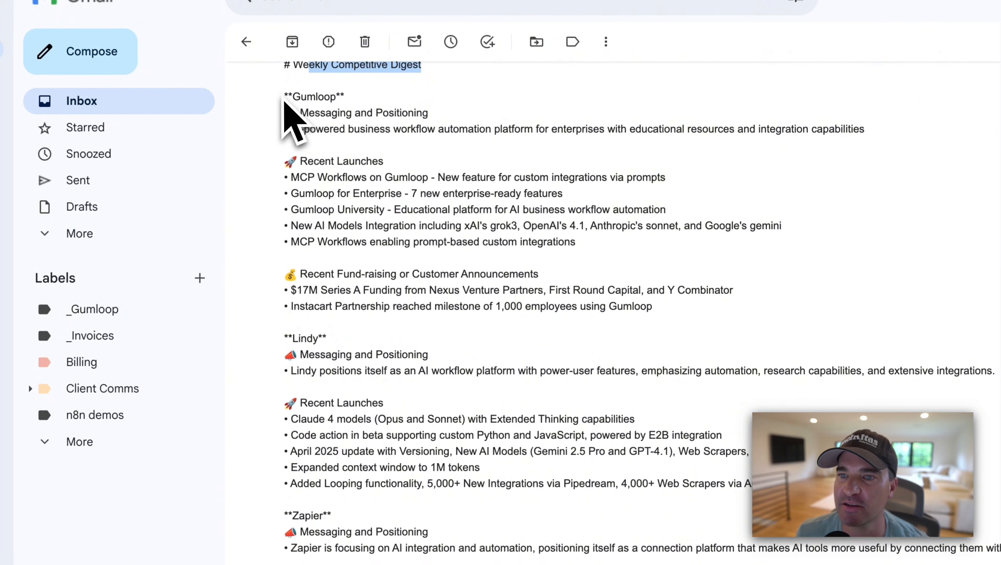
left_click_drag(284, 95, 399, 100)
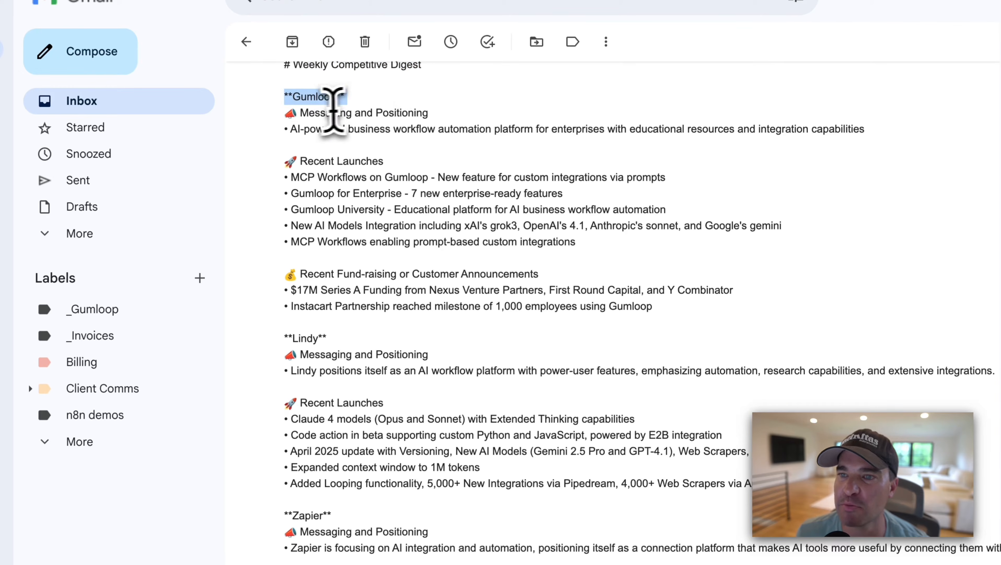
left_click(298, 106)
left_click_drag(298, 113, 430, 115)
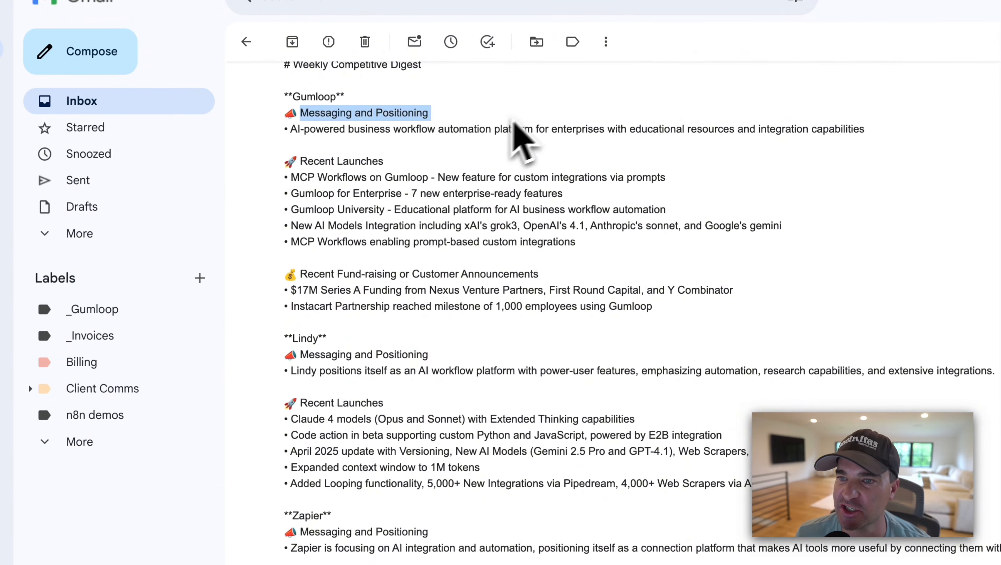
scroll(353, 246, "down", 1)
left_click_drag(299, 123, 420, 128)
scroll(414, 196, "down", 1)
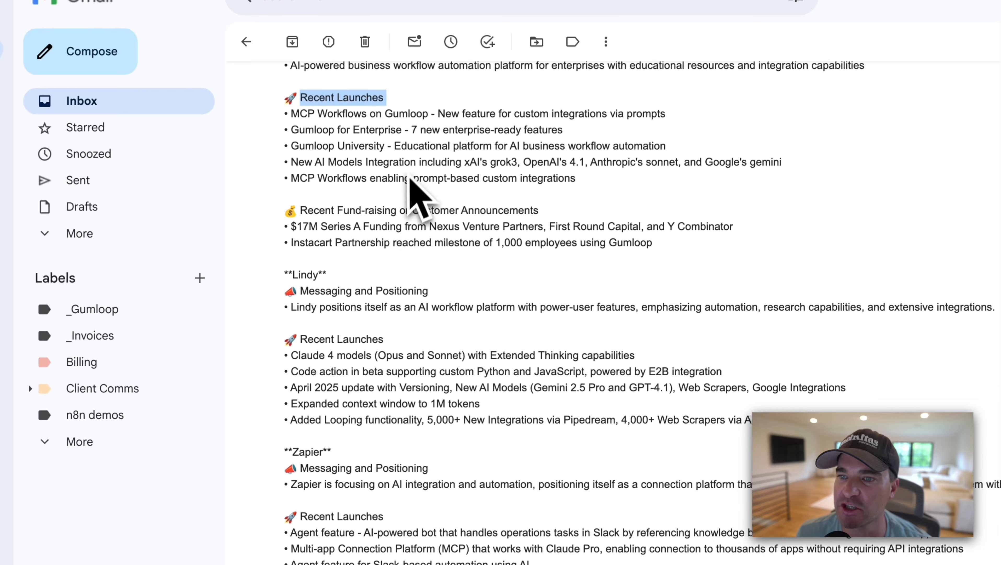
scroll(480, 168, "up", 1)
left_click_drag(300, 234, 576, 266)
left_click(412, 238)
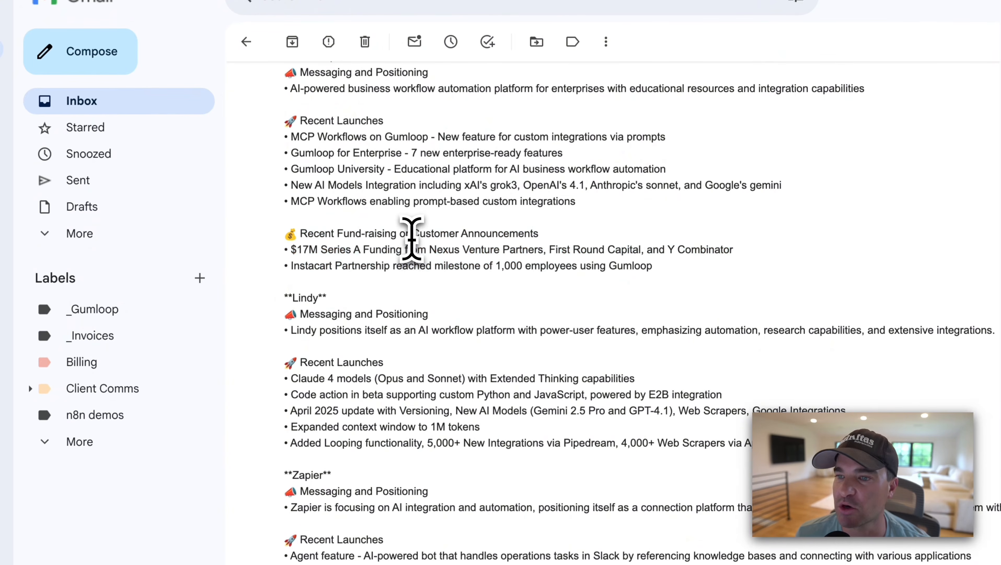
Review the Lindy, Zapier and n8n sections of the digest email and return to its beginning.
scroll(411, 239, "down", 1)
scroll(411, 238, "down", 4)
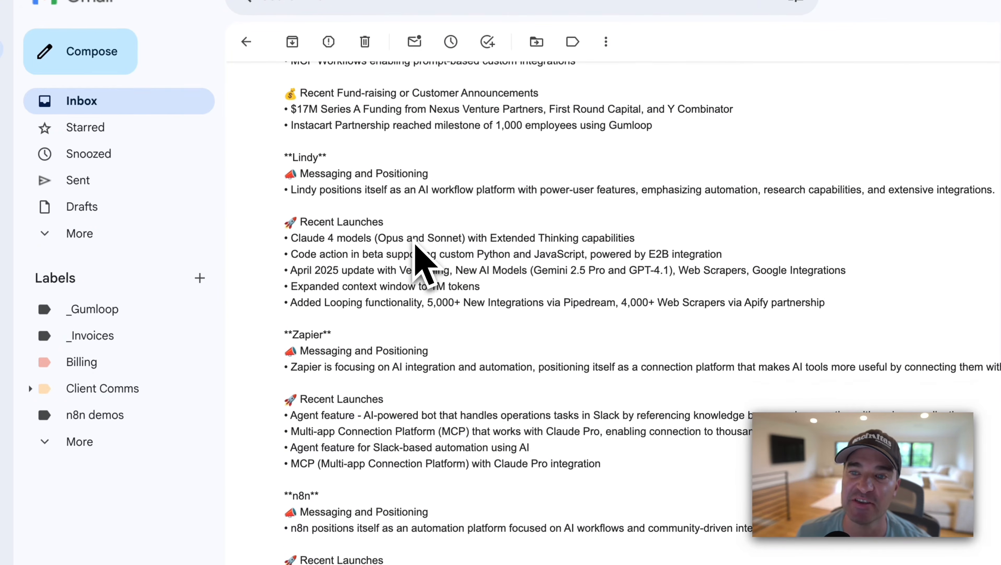
left_click_drag(290, 155, 378, 163)
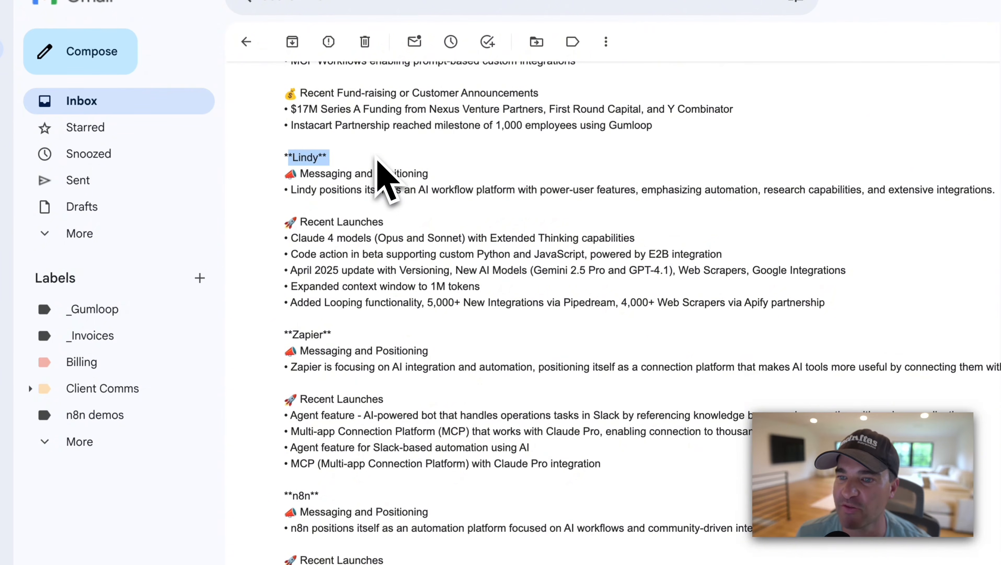
scroll(379, 166, "down", 4)
left_click_drag(288, 209, 334, 209)
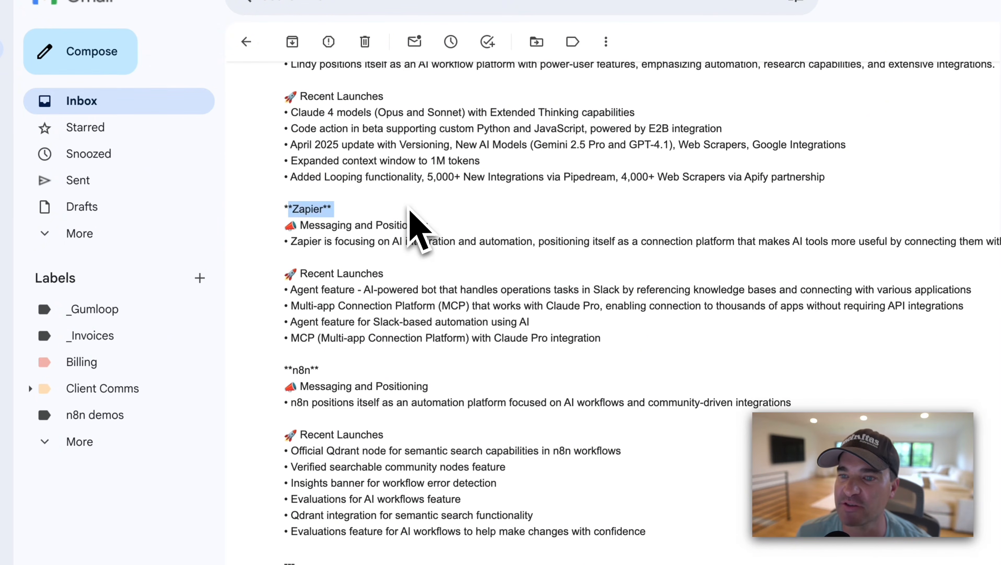
left_click_drag(291, 370, 319, 372)
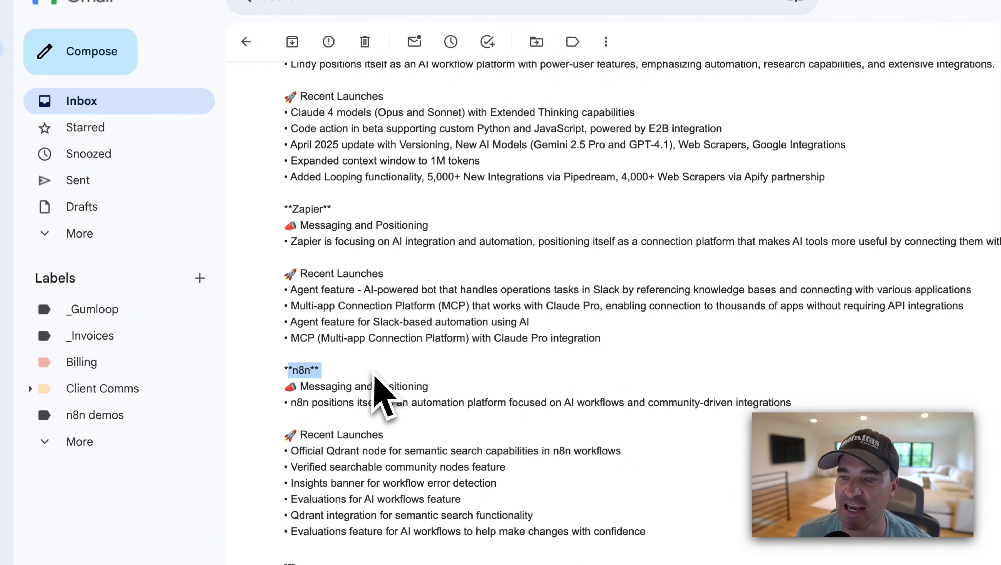
scroll(372, 378, "up", 12)
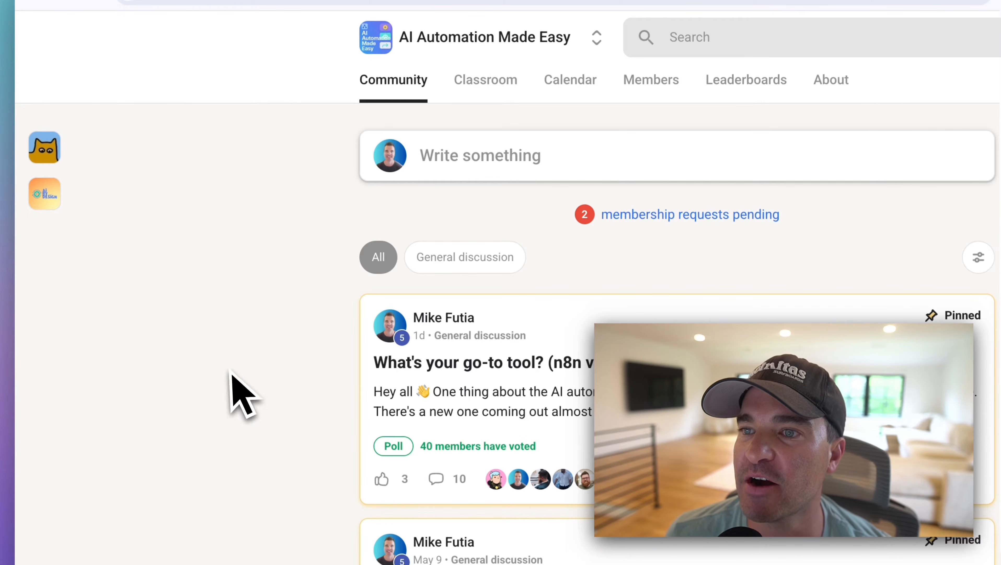
Open the Building AI Automations & Agents course in the classroom of the AI Automation Made Easy community.
left_click(469, 99)
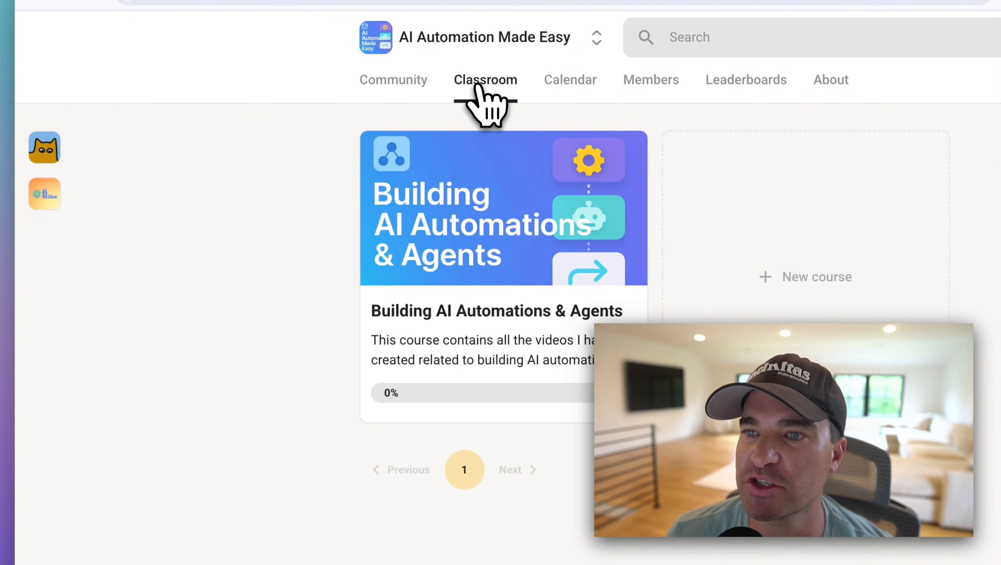
left_click(452, 218)
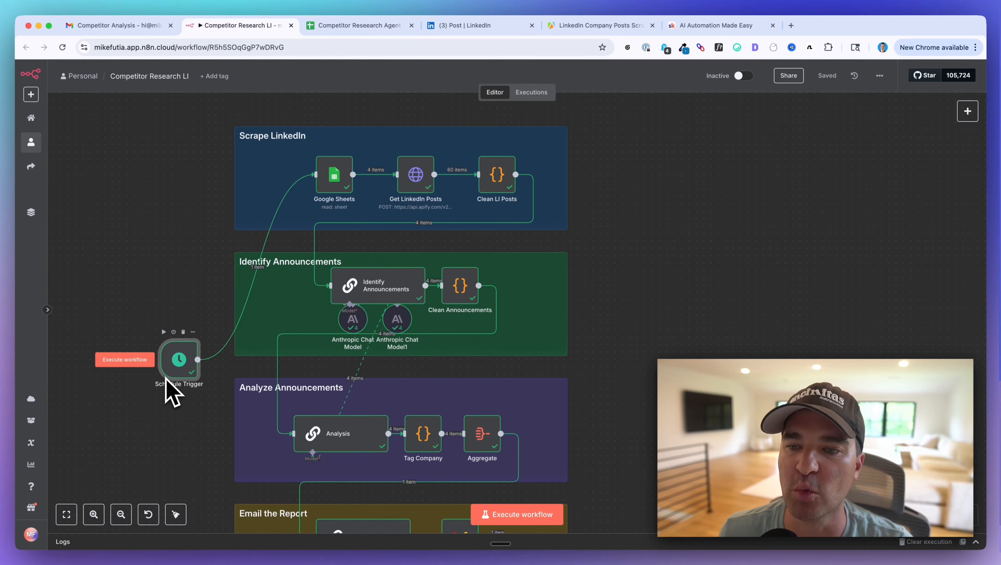
Look over the workflow's stages down to Email the Report, and examine Gumloop's launches and fund-raising items in the Gmail digest.
scroll(170, 388, "up", 2)
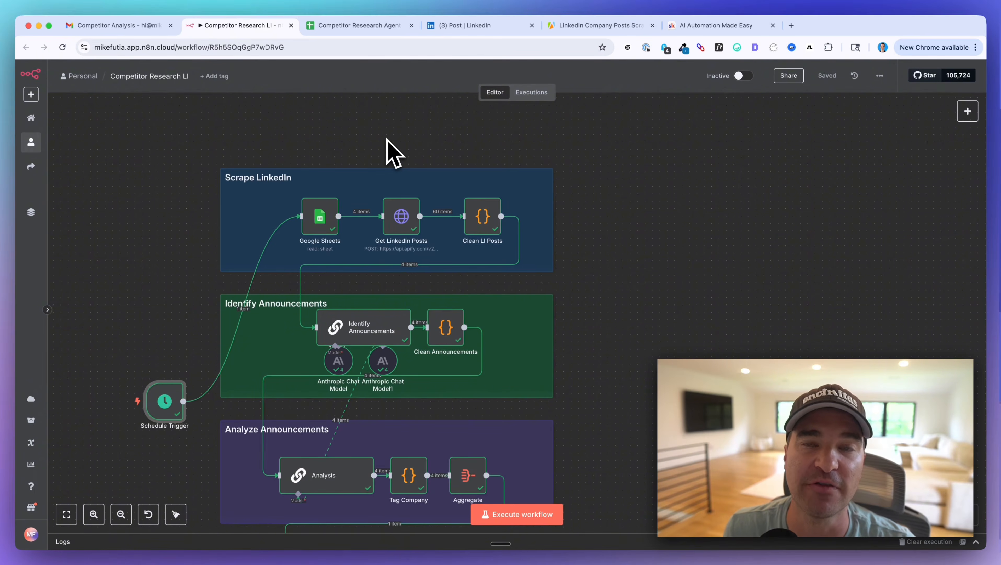
scroll(389, 153, "down", 3)
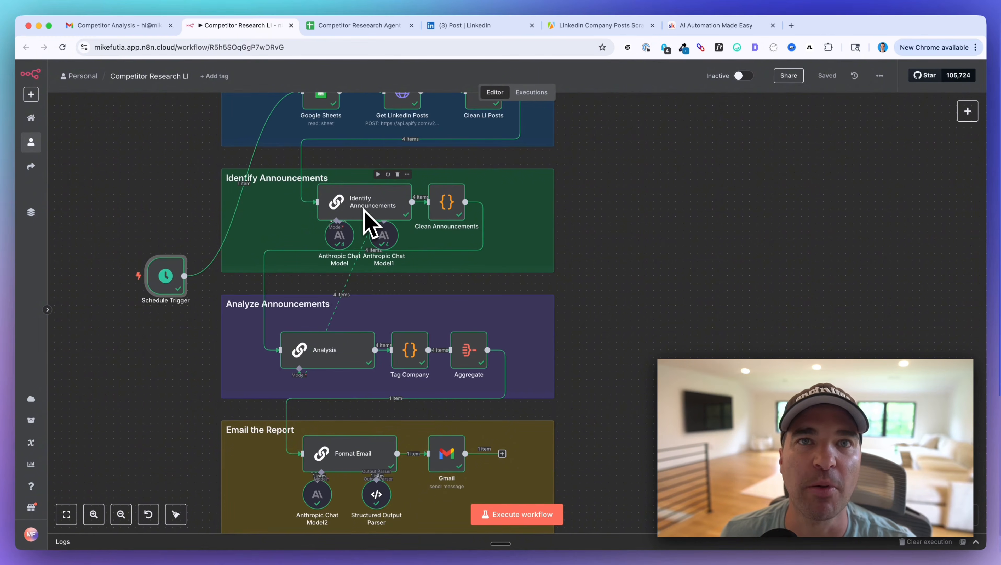
scroll(364, 209, "down", 5)
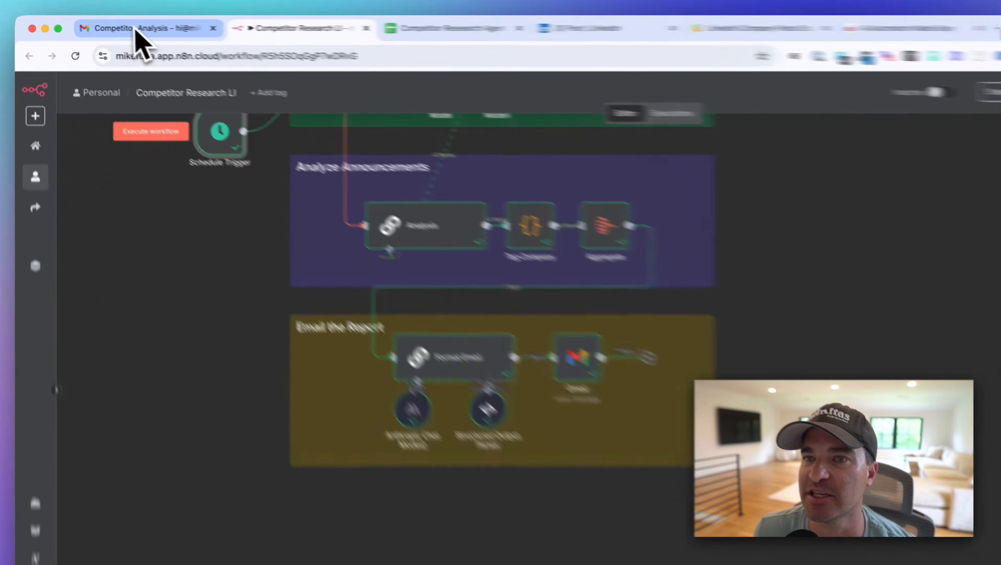
left_click(111, 27)
scroll(367, 430, "down", 1)
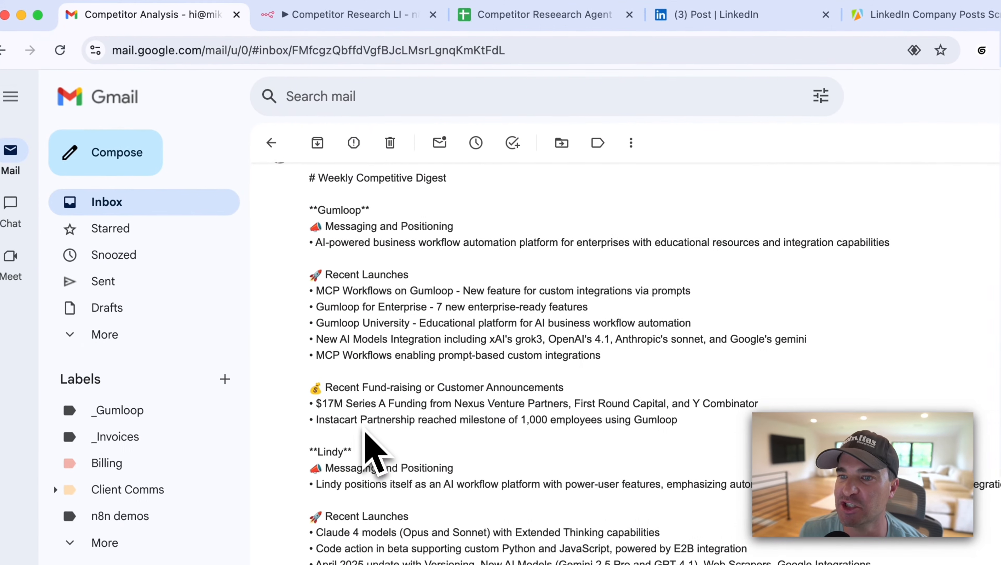
left_click_drag(335, 273, 506, 307)
scroll(443, 290, "down", 2)
left_click_drag(351, 387, 459, 388)
scroll(475, 374, "down", 1)
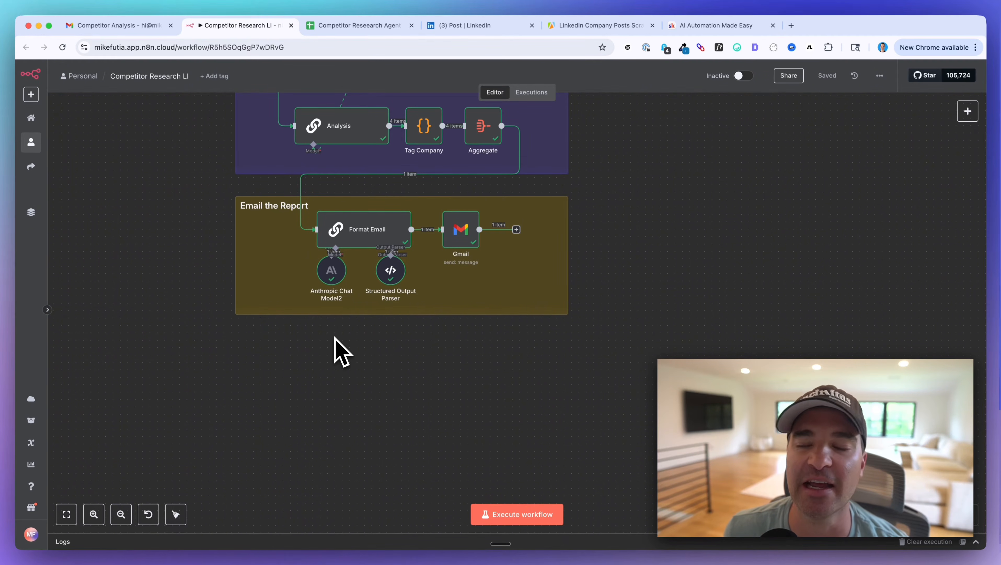
Inspect the Schedule Trigger node's interval and time settings in the n8n workflow, and return to the canvas.
scroll(277, 220, "up", 10)
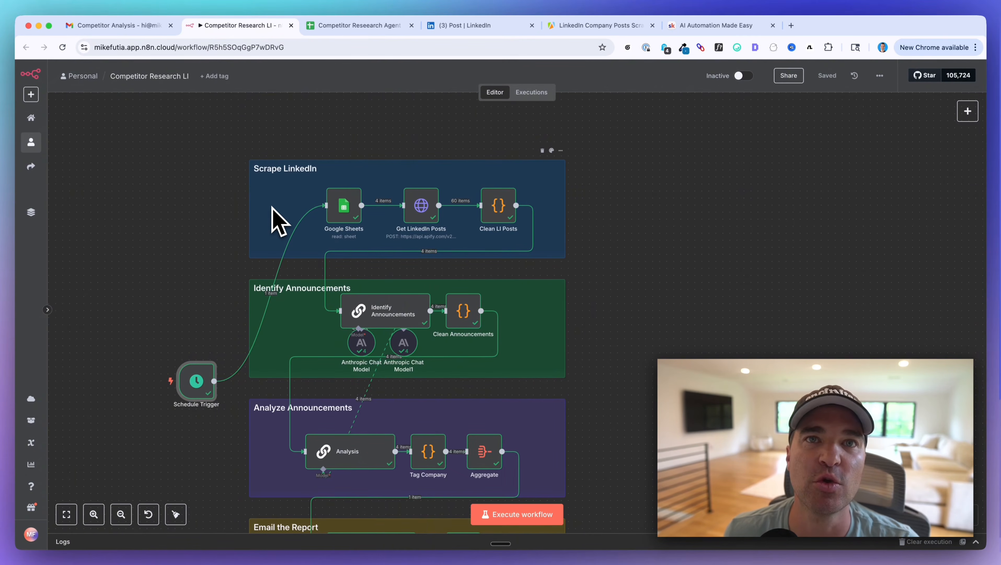
scroll(500, 348, "down", 2)
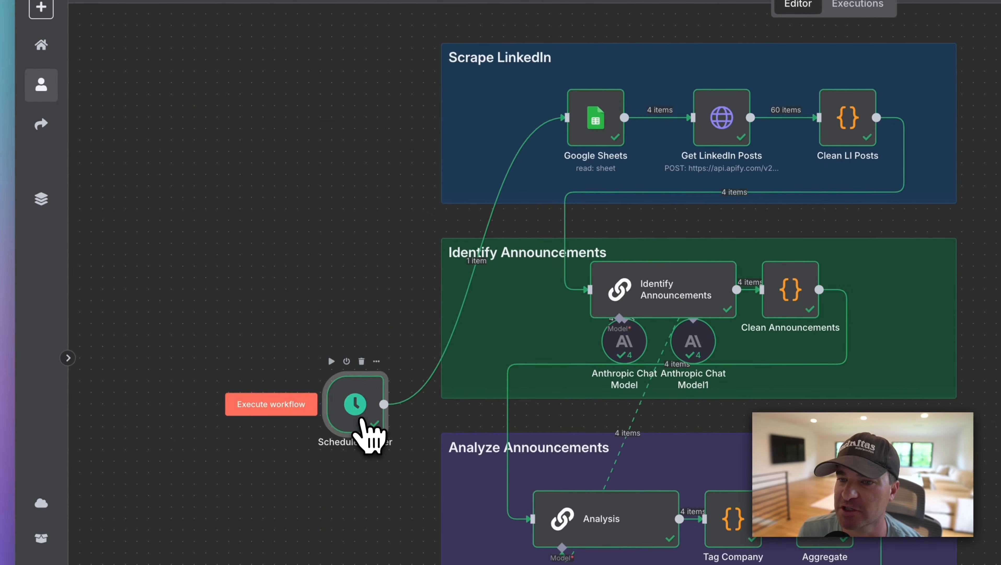
double_click(361, 419)
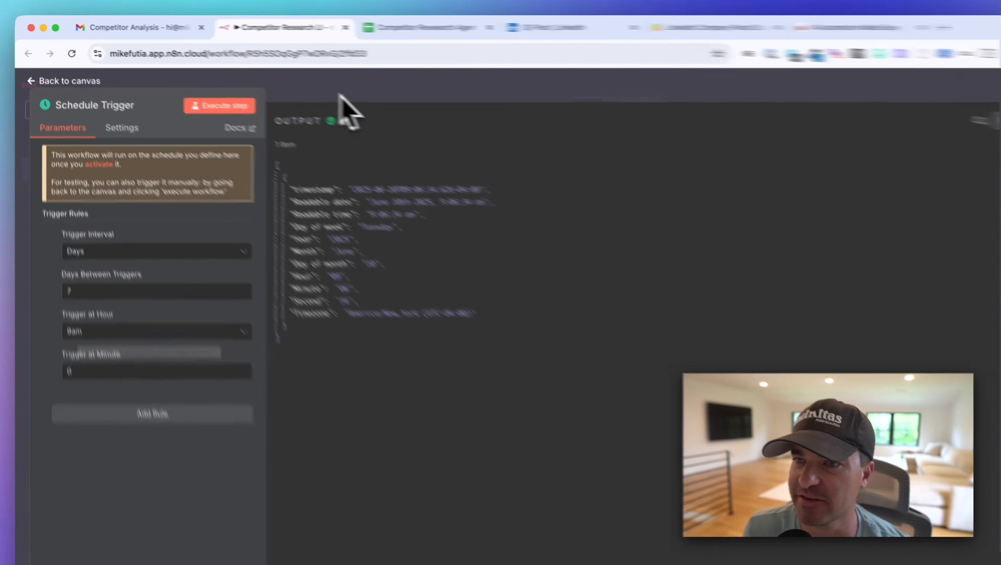
left_click(283, 80)
Open the Google Sheets node in the Scrape LinkedIn section to inspect its parameters.
scroll(202, 206, "up", 1)
scroll(310, 335, "up", 1)
scroll(310, 335, "right", 1)
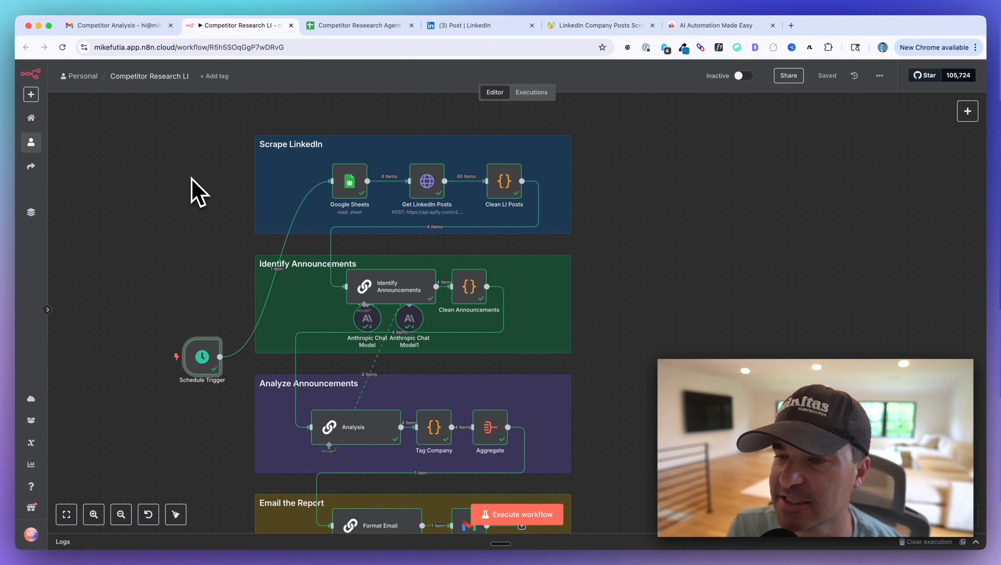
scroll(198, 192, "up", 1)
scroll(198, 192, "right", 1)
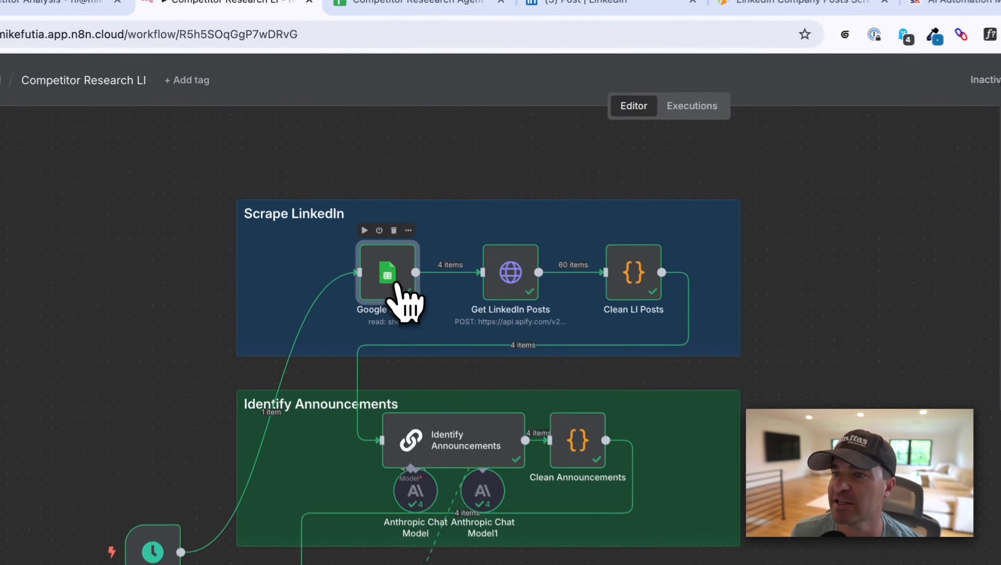
double_click(346, 203)
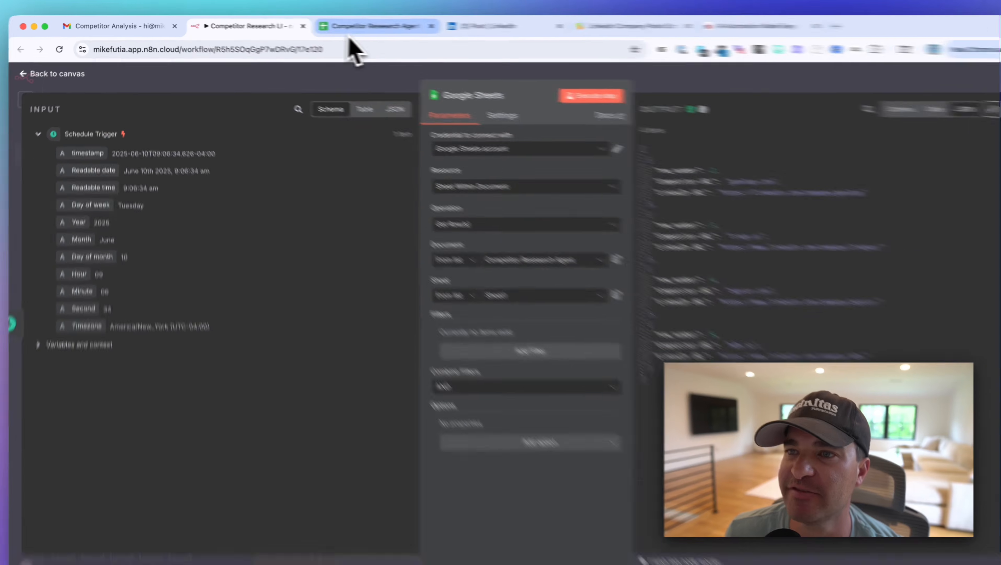
Switch to the Competitor Reseearch Agent spreadsheet and examine its Competitor URL and LinkedIn URL columns.
left_click(354, 25)
left_click(420, 411)
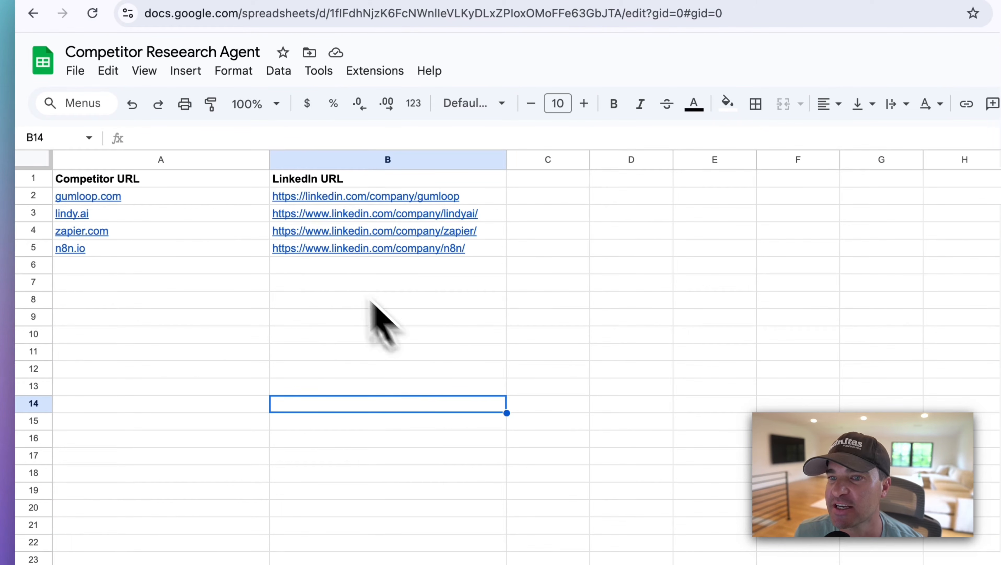
left_click(180, 179)
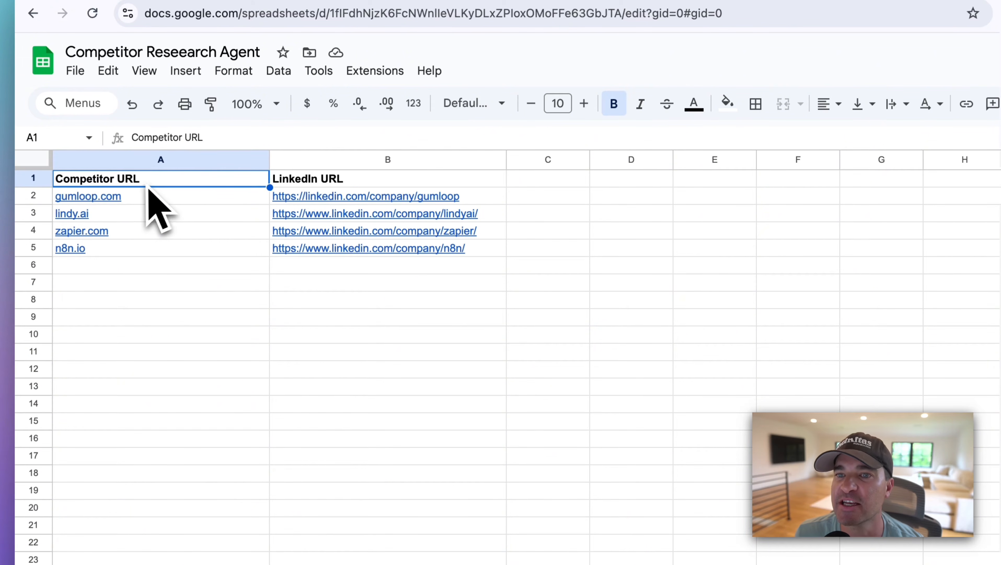
left_click_drag(138, 182, 140, 251)
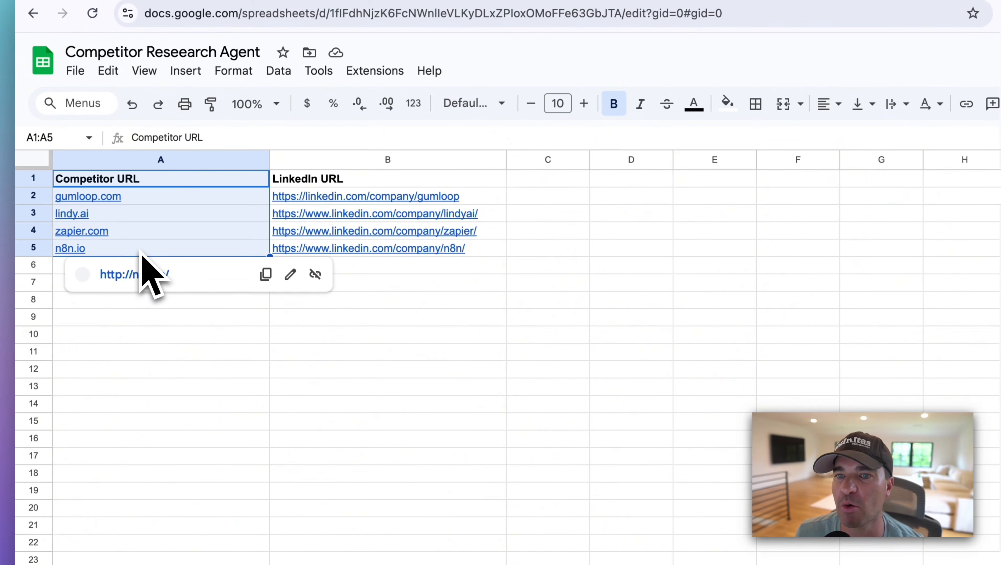
left_click_drag(315, 179, 327, 251)
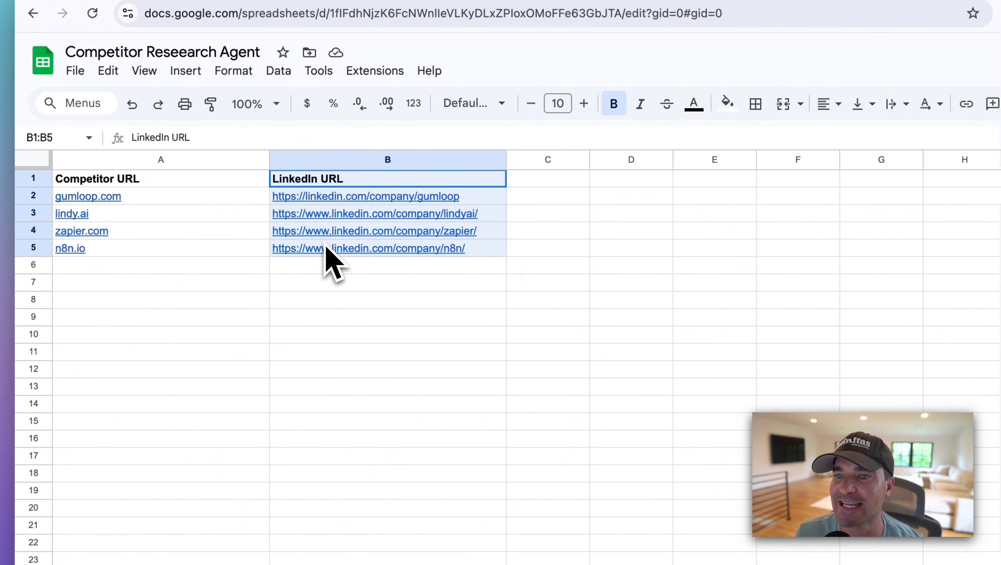
left_click(376, 425)
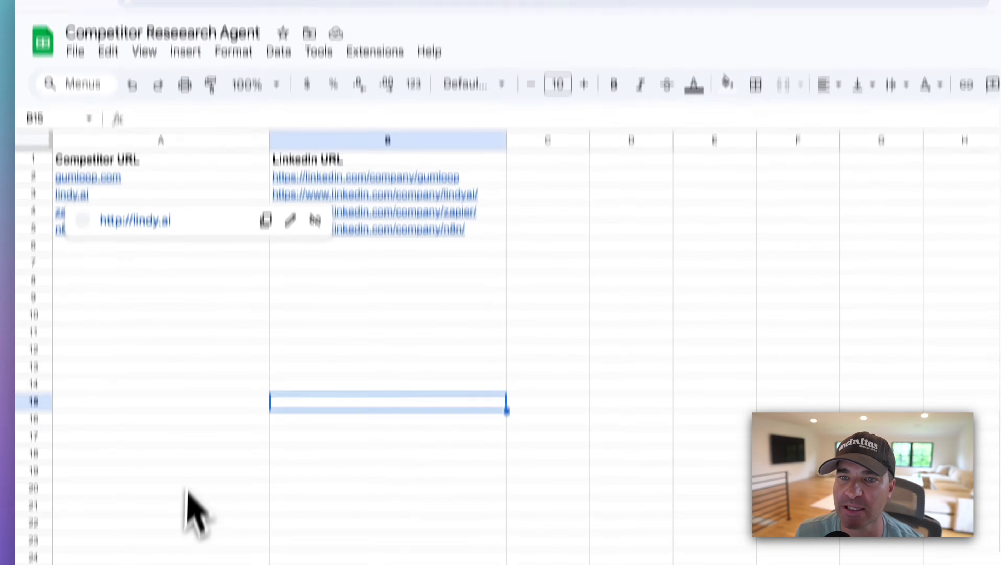
left_click(189, 510)
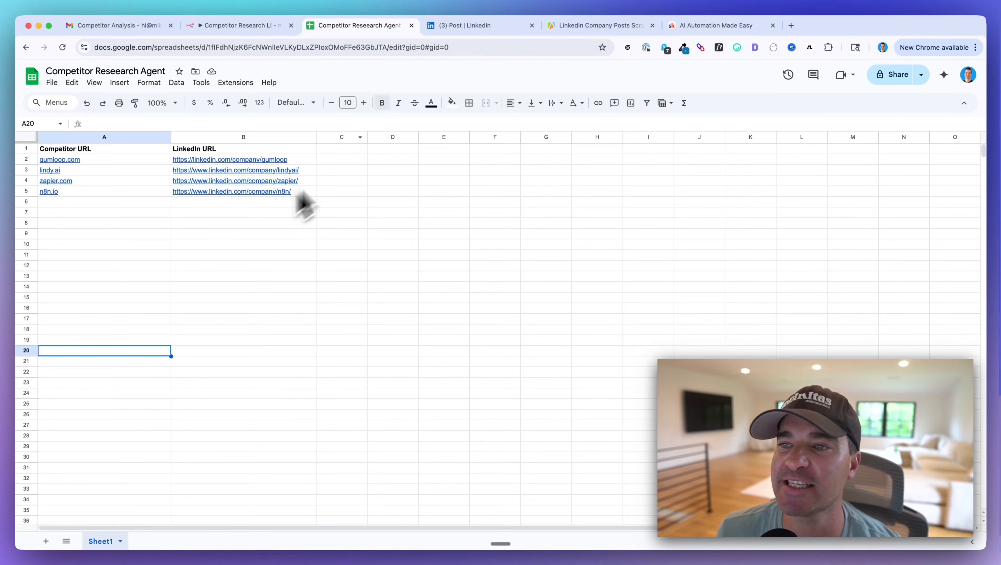
Return to the n8n workflow and examine the rows in the Google Sheets node's JSON output, starting with the gumloop.com entry.
left_click(225, 25)
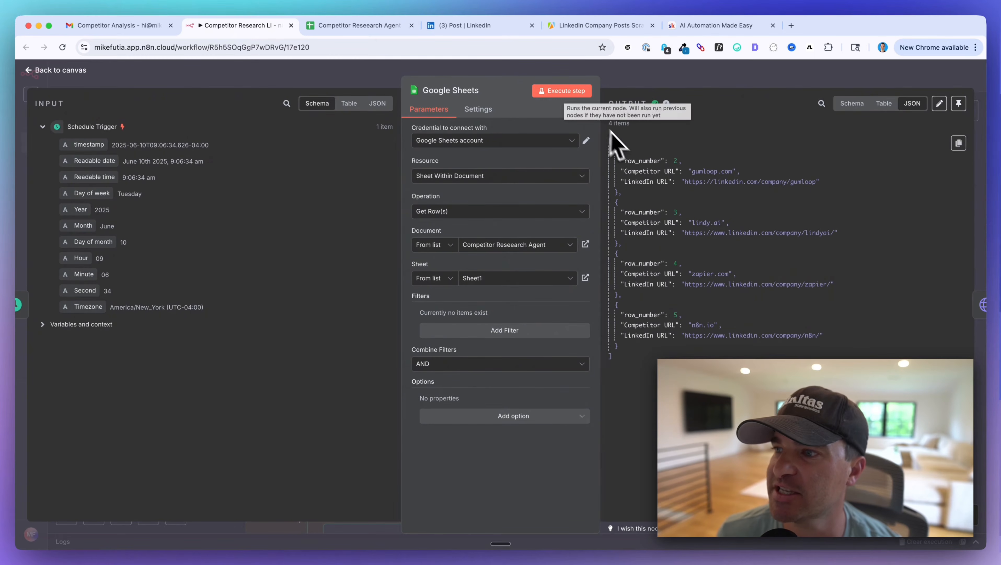
left_click_drag(611, 124, 644, 122)
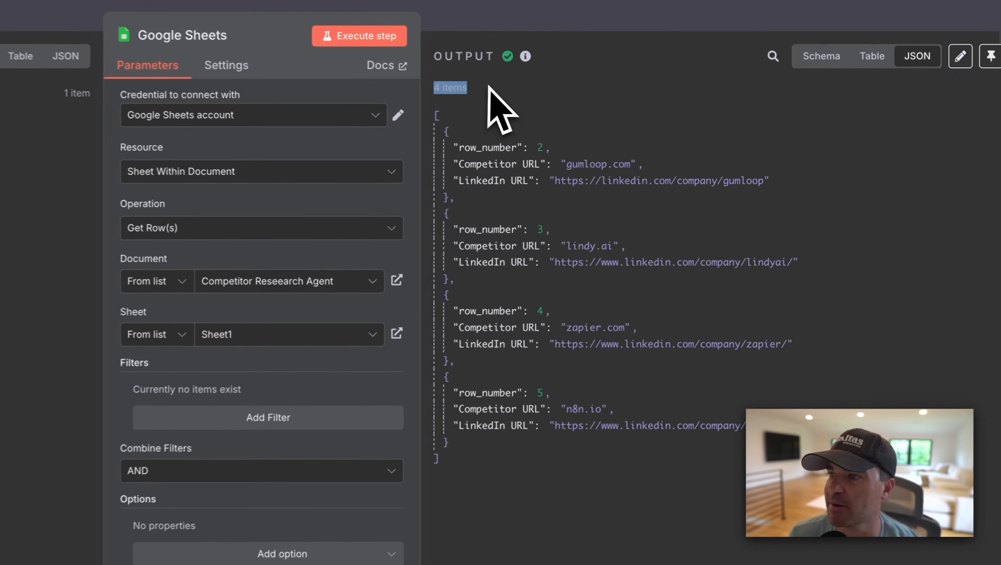
left_click_drag(490, 90, 728, 421)
left_click(597, 525)
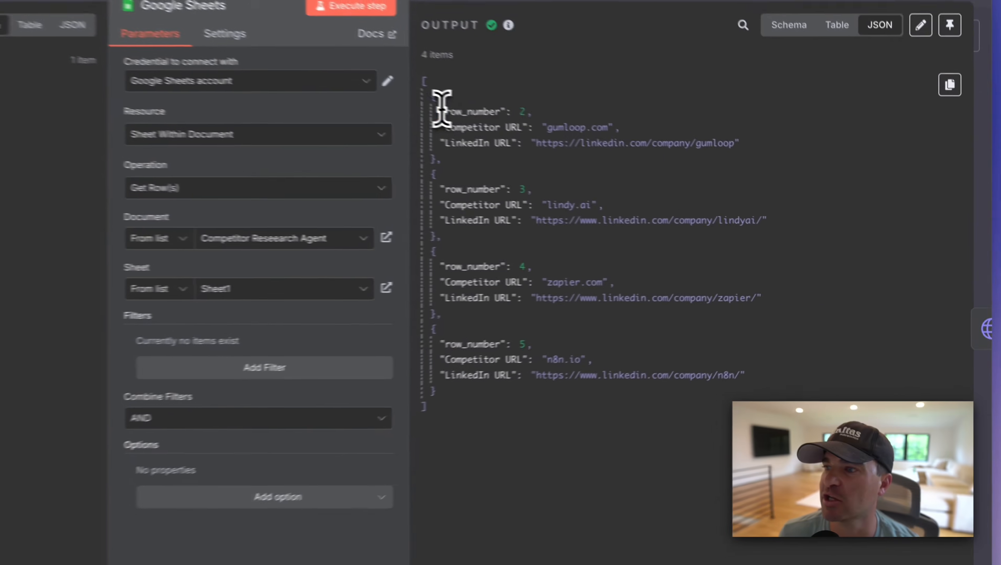
left_click_drag(622, 158, 854, 216)
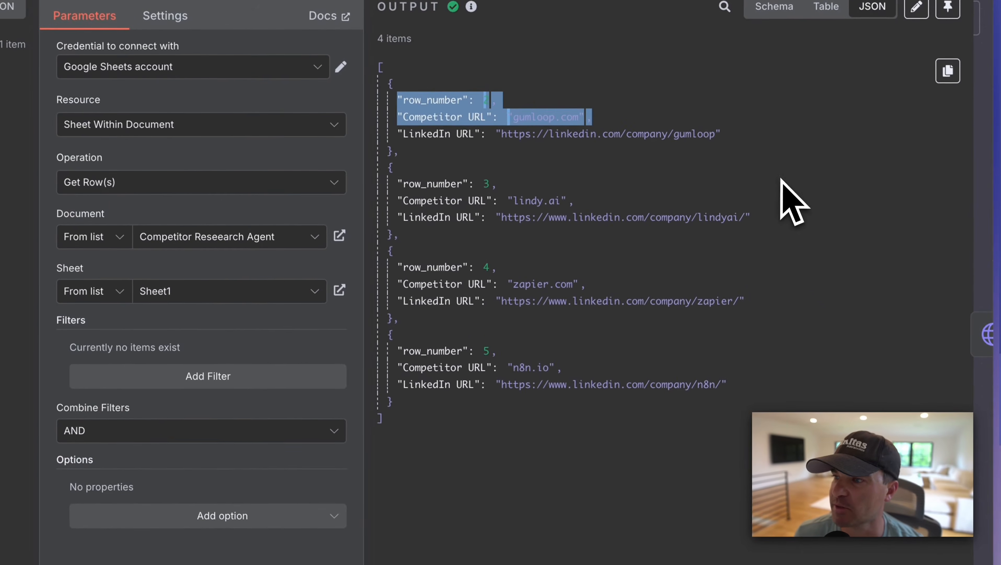
left_click(789, 202)
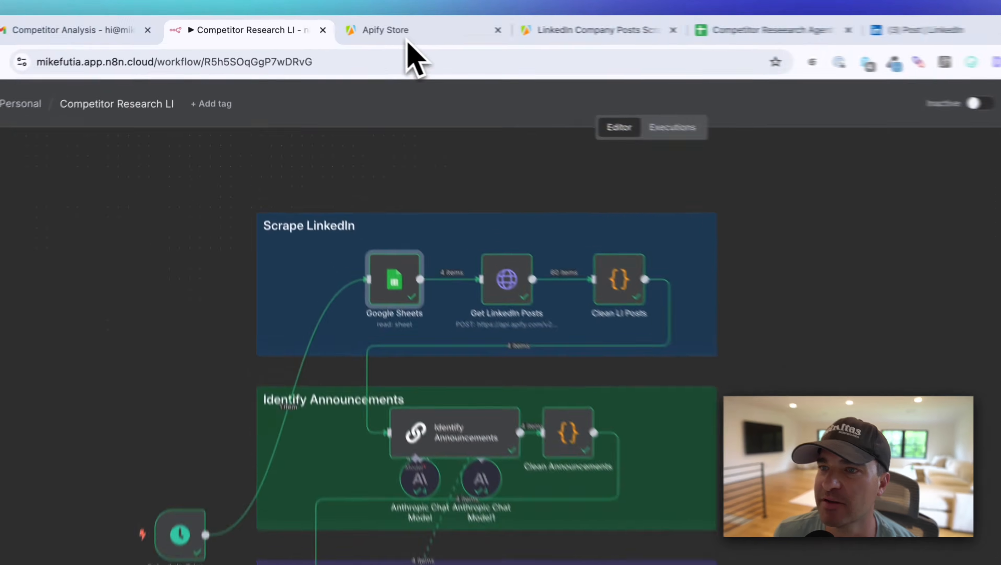
Switch to the Apify Store and search the Actors for LINKEDIN COMPANY.
left_click(340, 26)
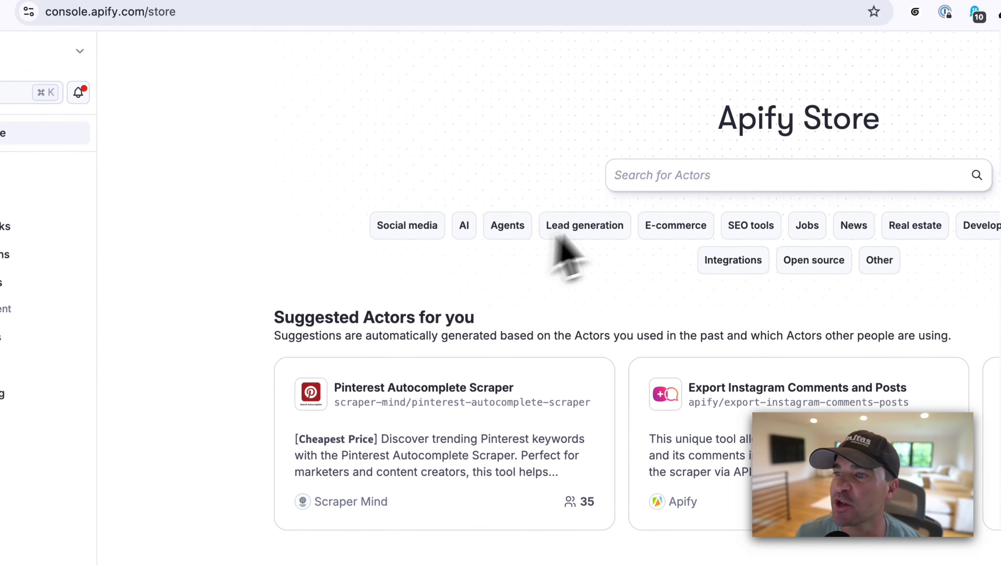
left_click(689, 150)
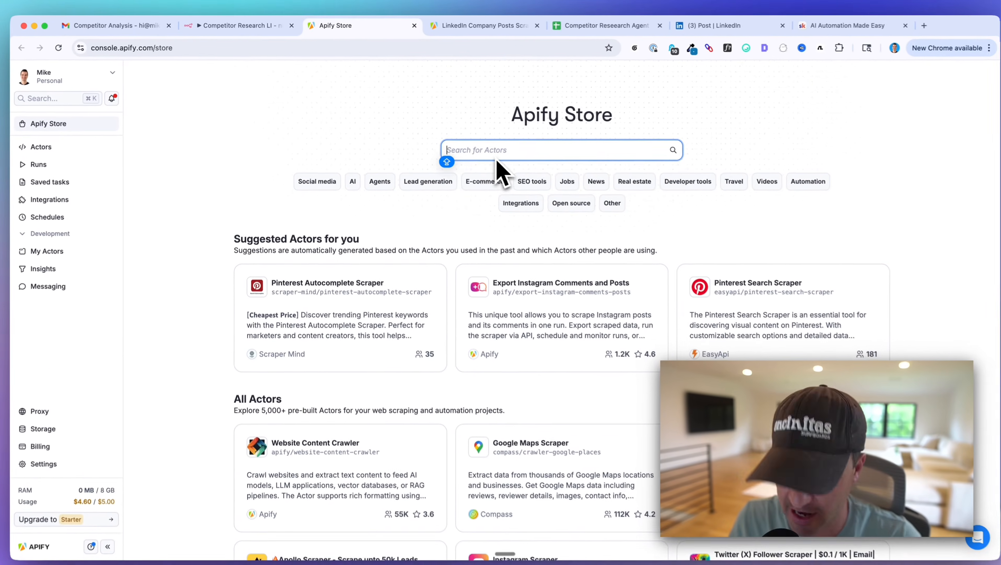
type("LINKEDIN")
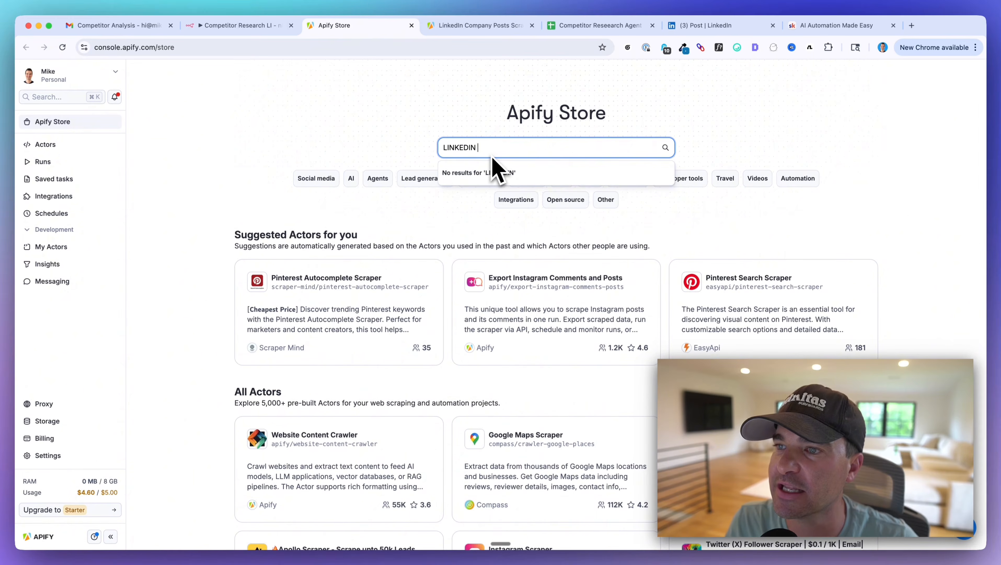
key("Return")
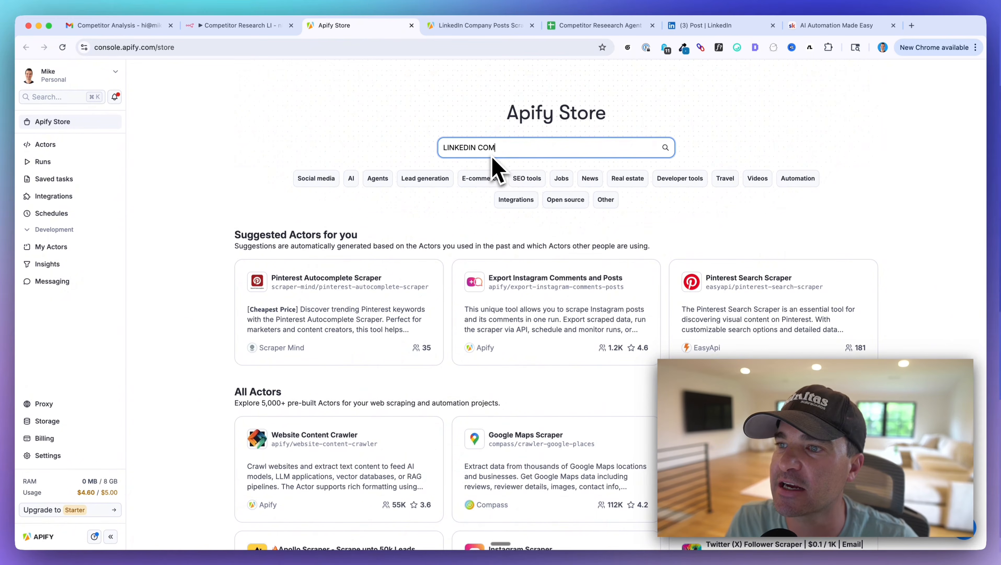
type("COMPANY")
key("Return")
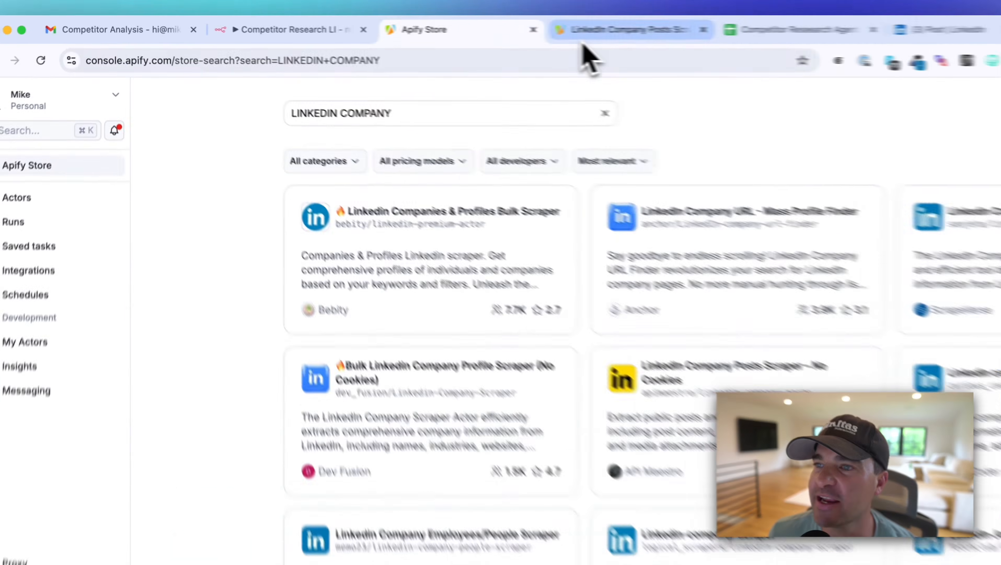
Open the LinkedIn Company Posts Scraper – No Cookies Actor by API Maestro from the store's search results.
left_click(451, 26)
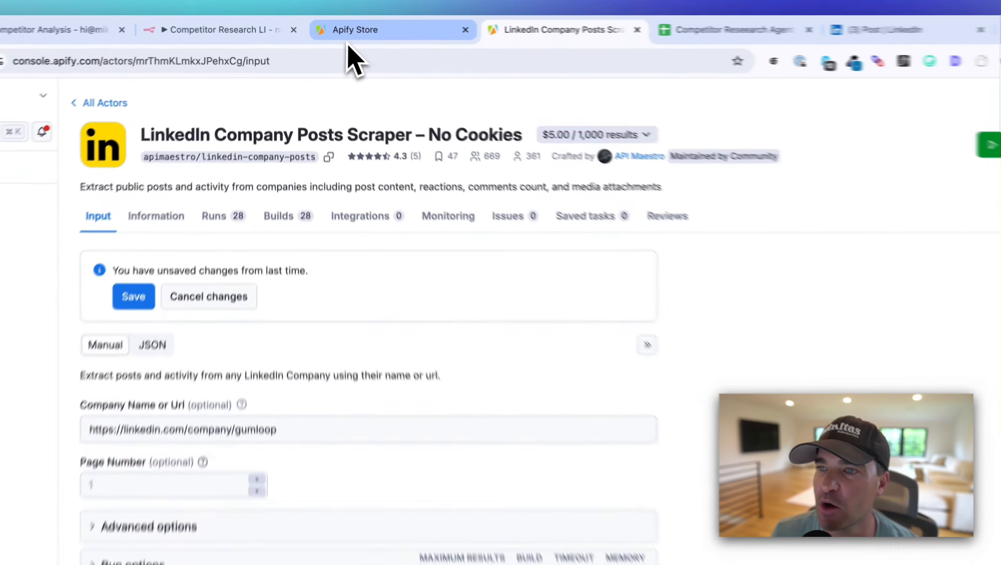
left_click(337, 26)
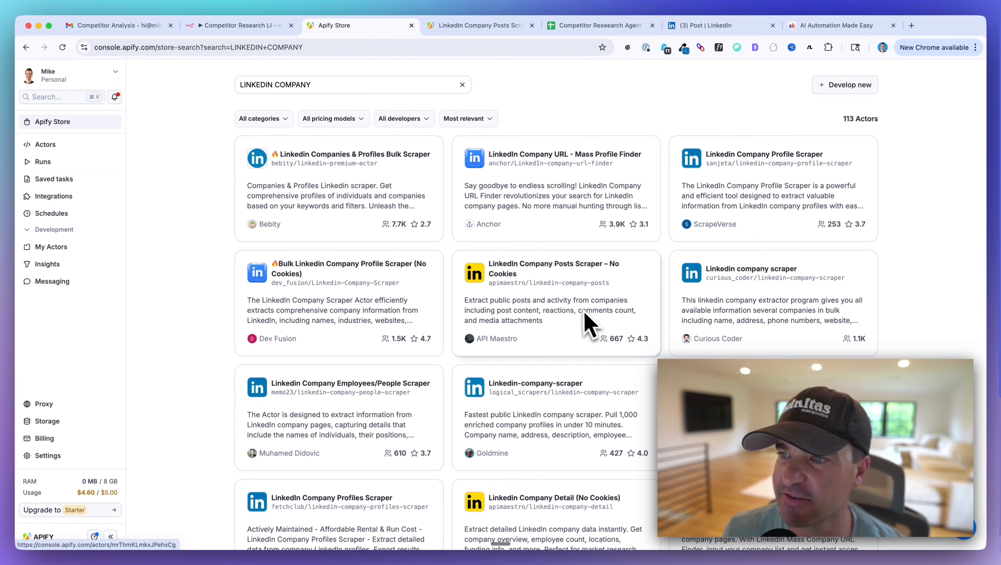
left_click(579, 309)
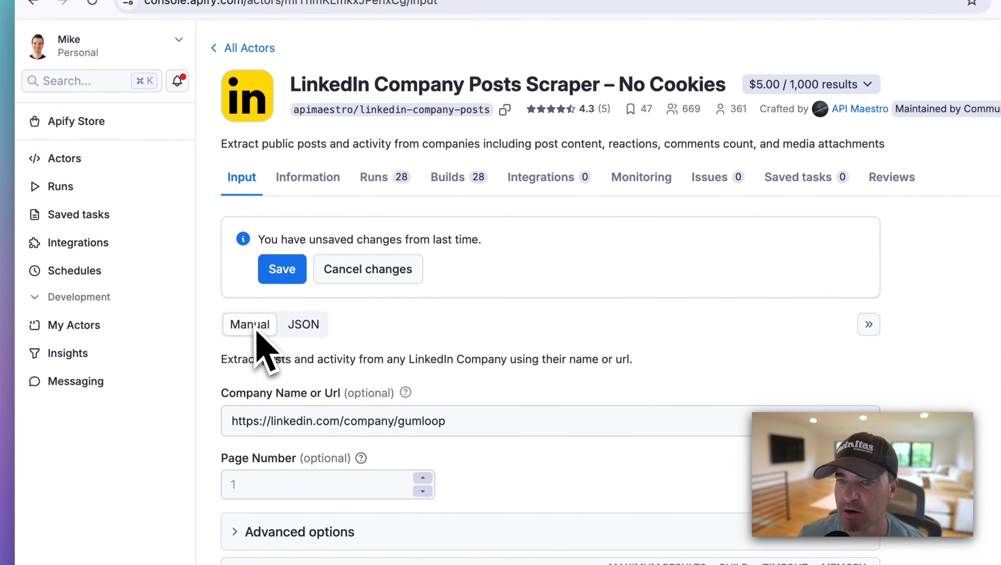
Compare the Actor's Company Name or Url input with the gumloop LinkedIn URL in the Competitor Reseearch Agent spreadsheet.
left_click_drag(221, 394, 341, 405)
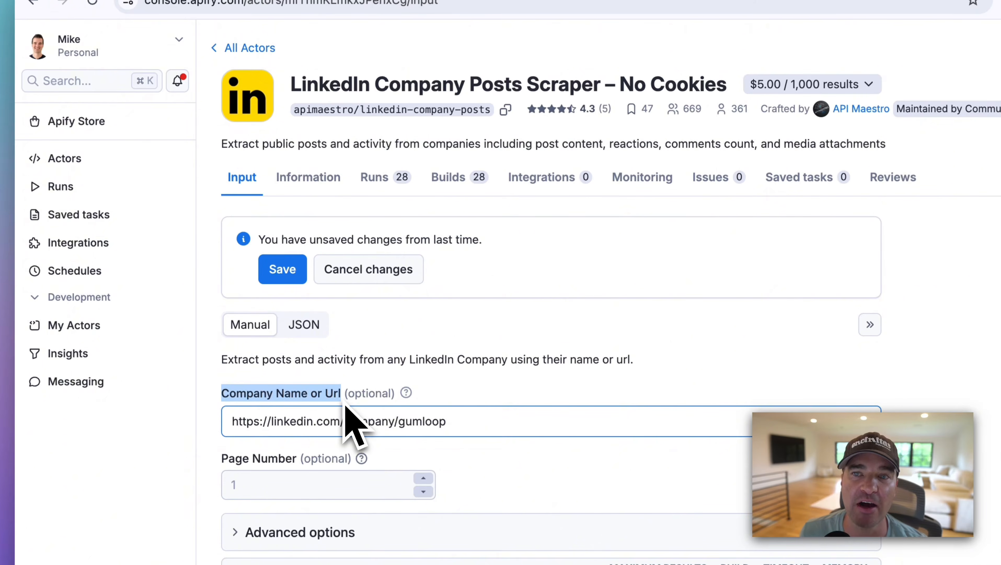
left_click(748, 23)
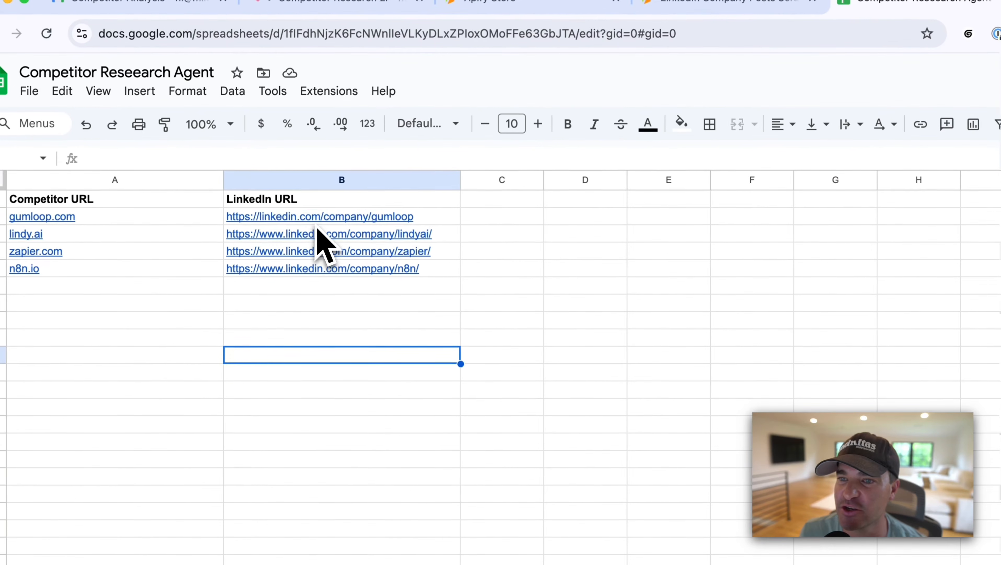
left_click(237, 233)
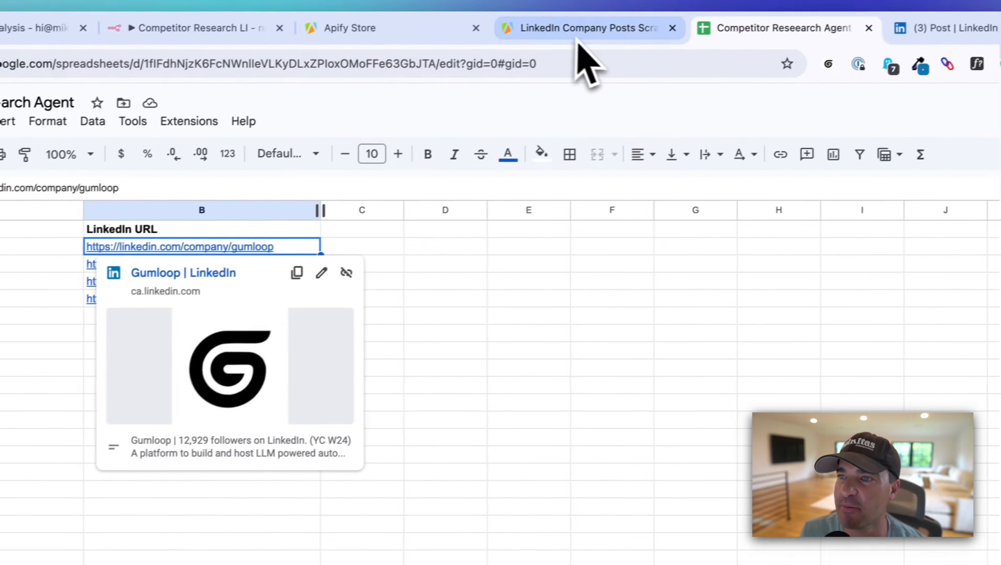
left_click(696, 3)
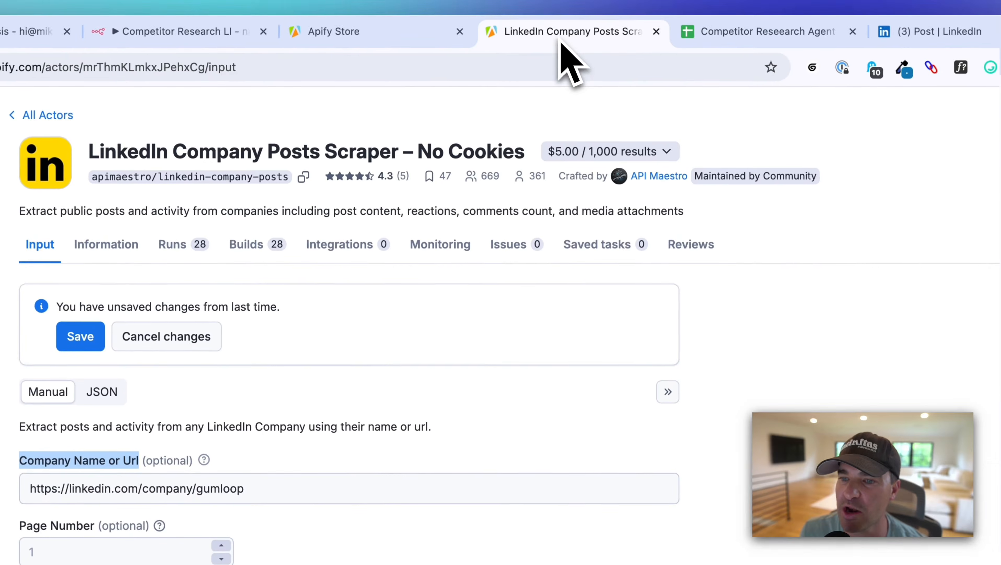
left_click(463, 279)
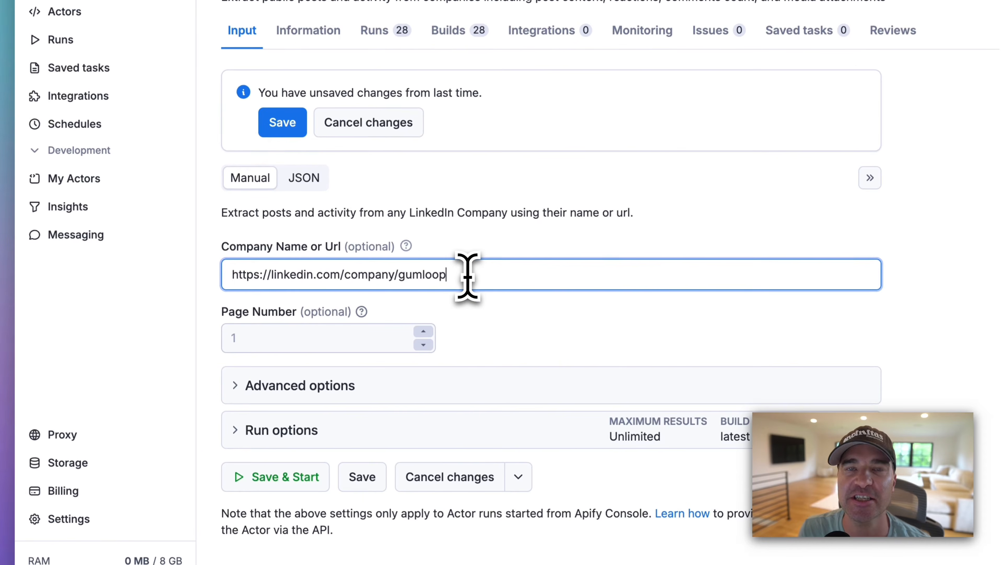
left_click_drag(468, 276, 201, 266)
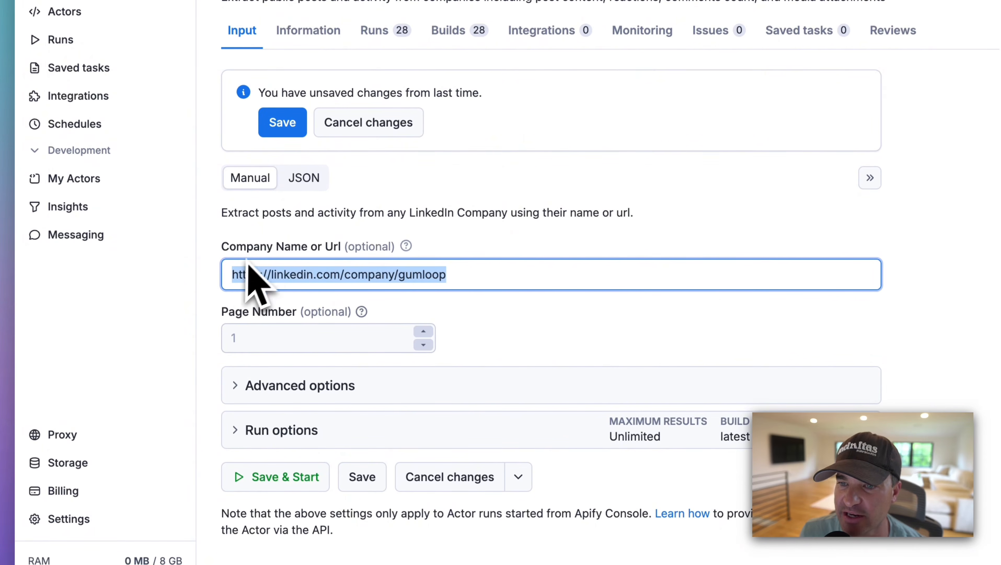
left_click(276, 274)
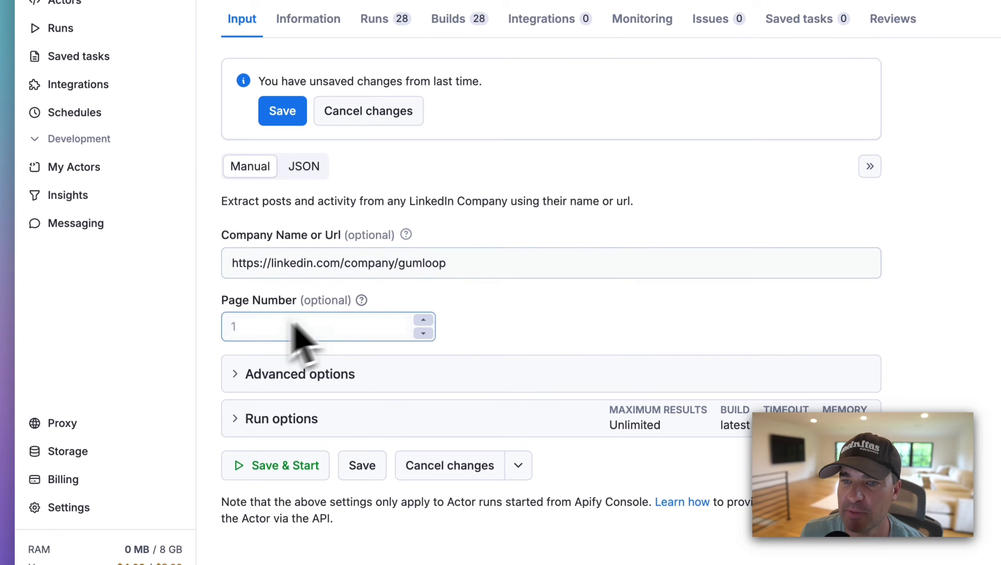
Expand the scraper's advanced options below the page number and set the Result Limit to 7.
left_click(275, 323)
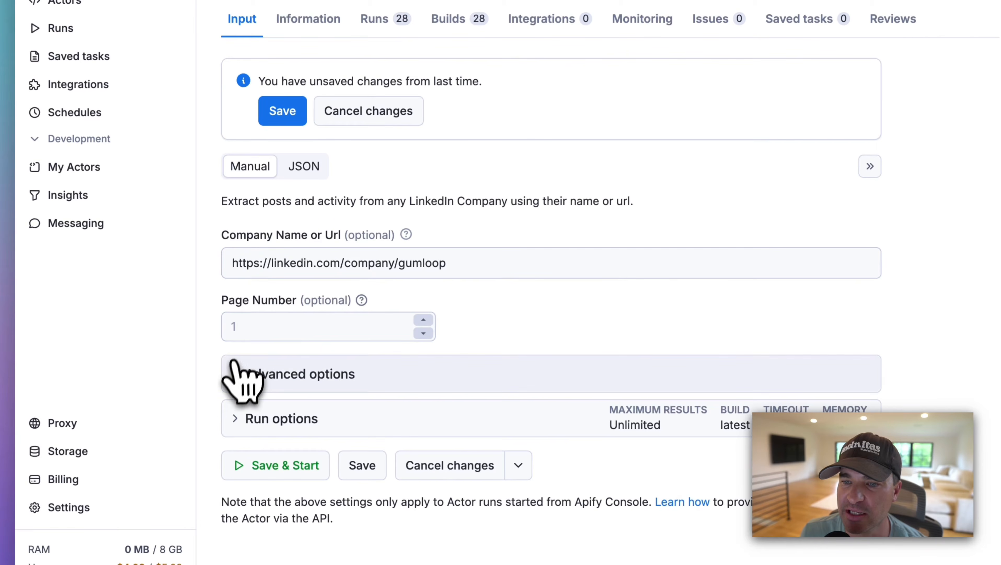
left_click(235, 373)
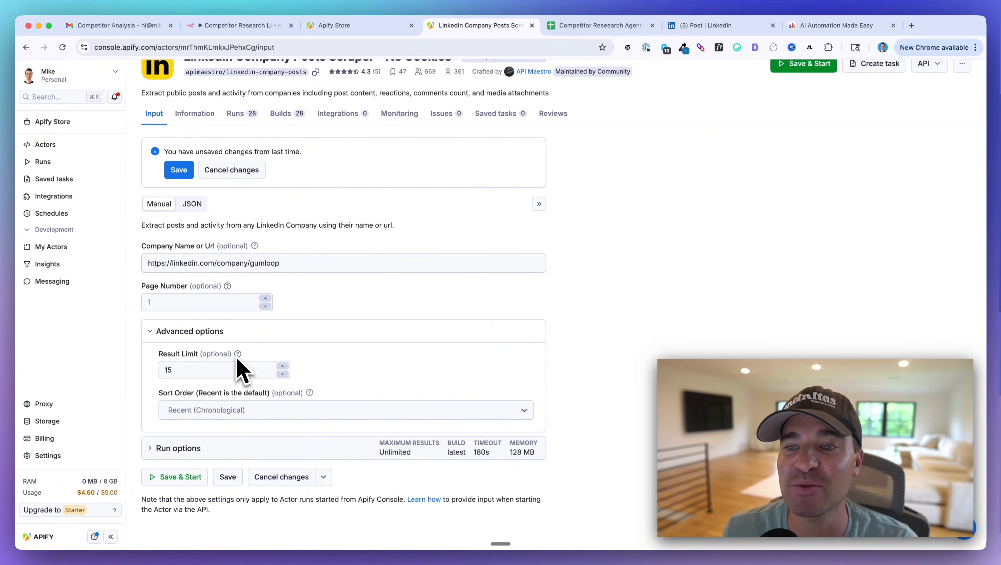
double_click(186, 370)
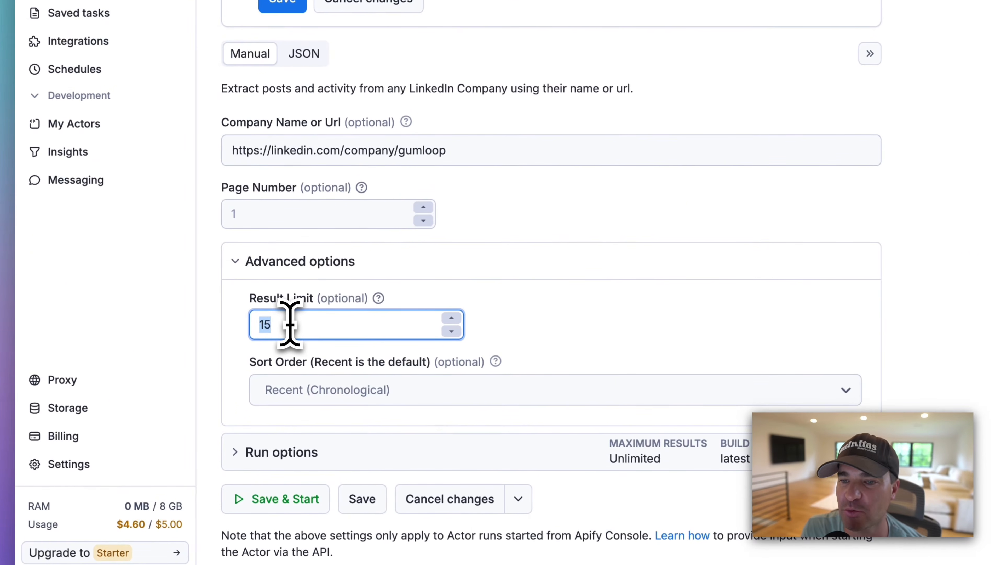
left_click(237, 310)
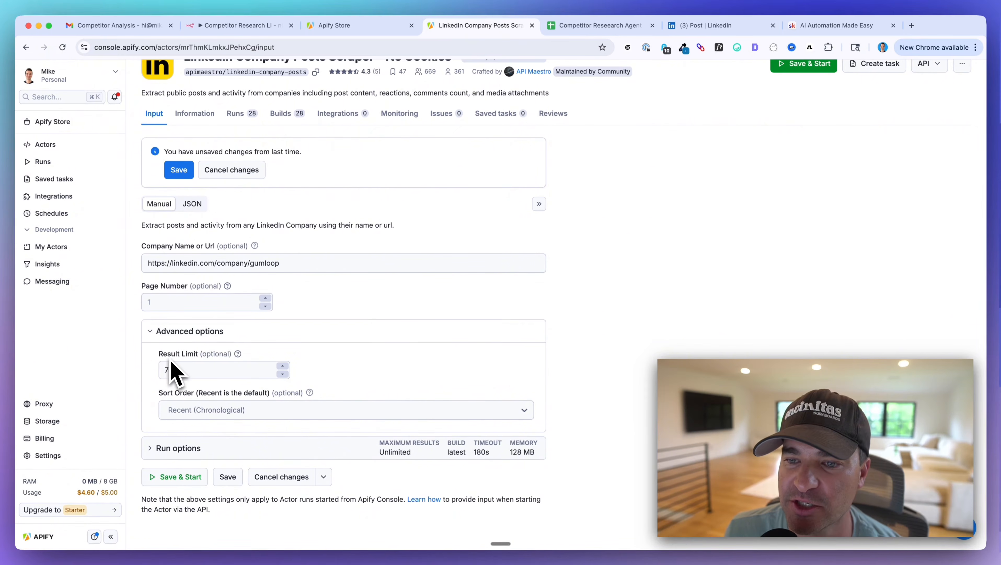
scroll(282, 257, "up", 2)
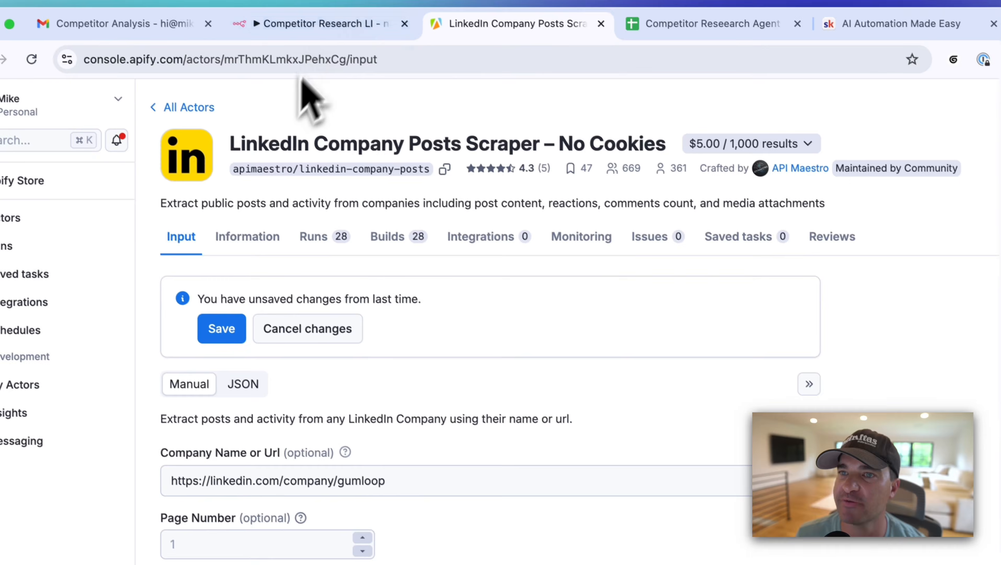
Return to the n8n workflow and search for an HTTP node to follow the Google Sheets node.
left_click(313, 24)
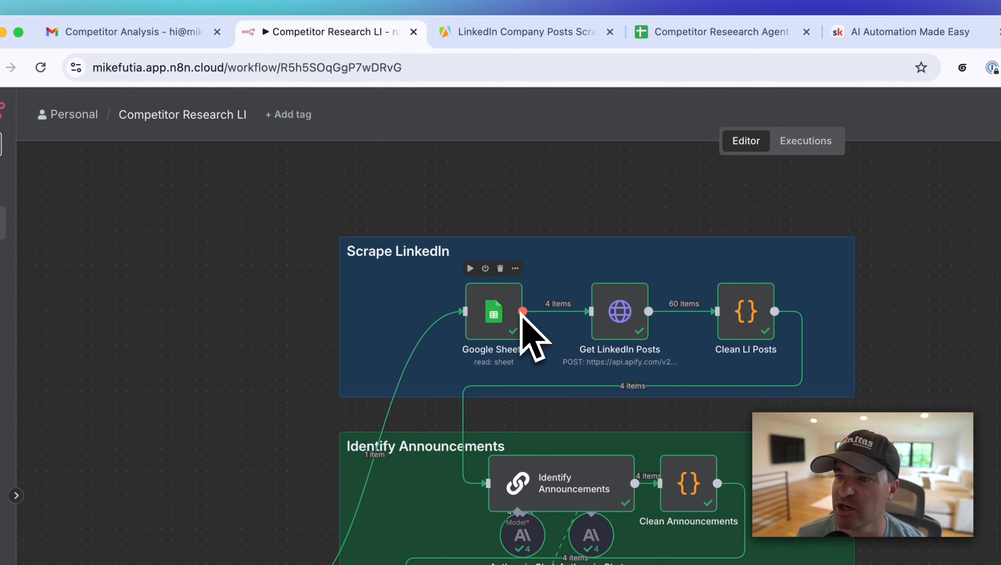
left_click(959, 167)
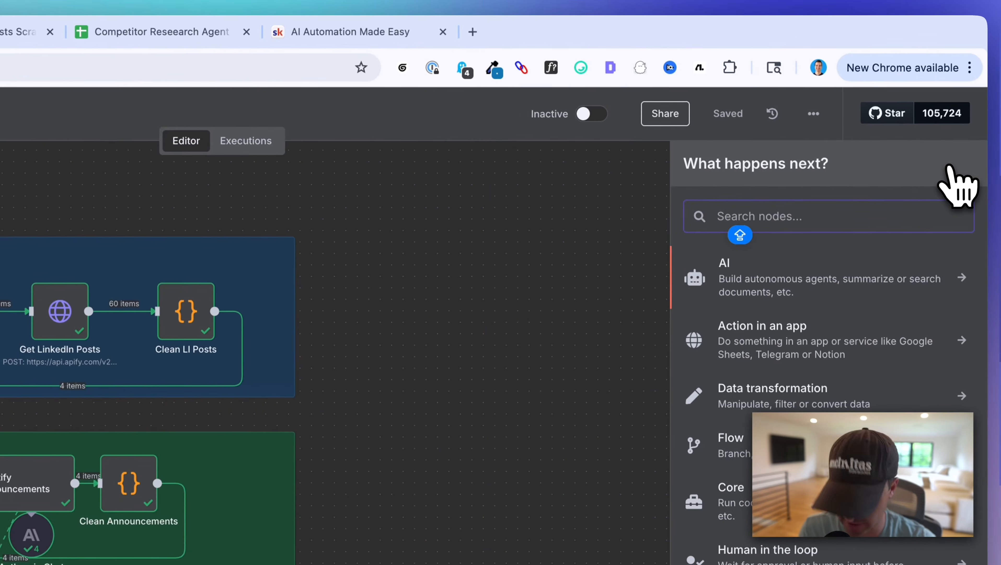
type("HTTP")
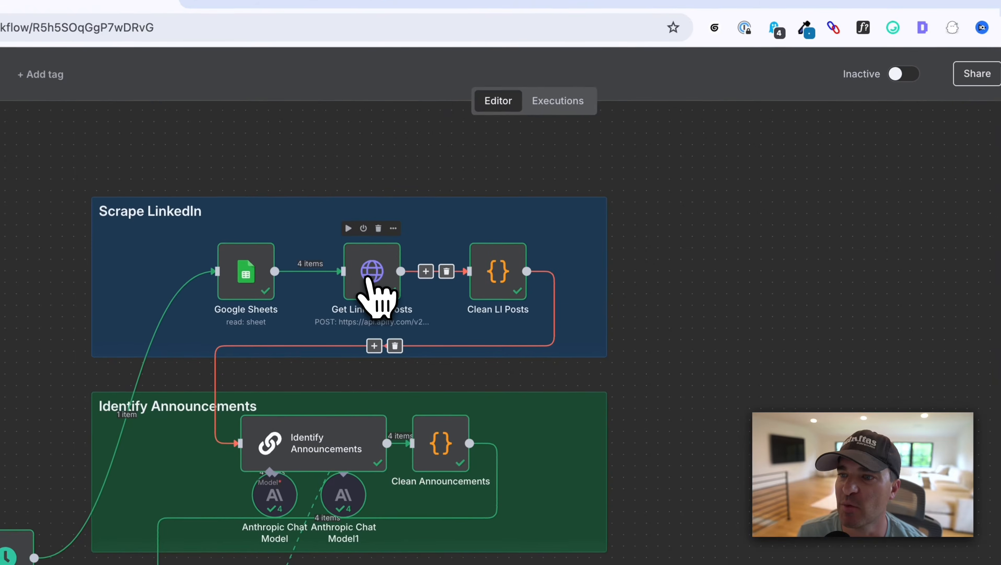
Open the Get LinkedIn Posts node and inspect its request method and URL settings.
double_click(55, 315)
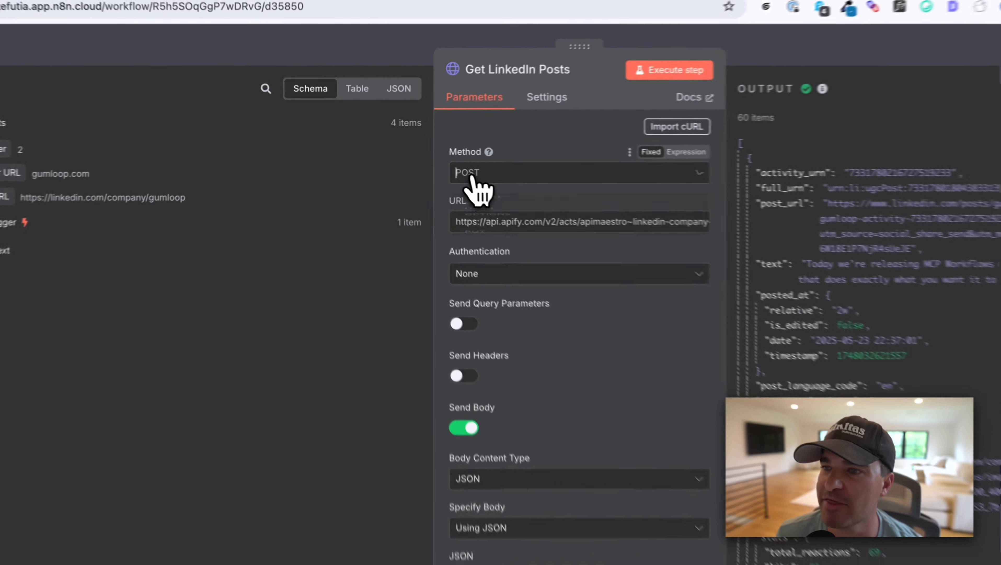
left_click(427, 158)
left_click(427, 269)
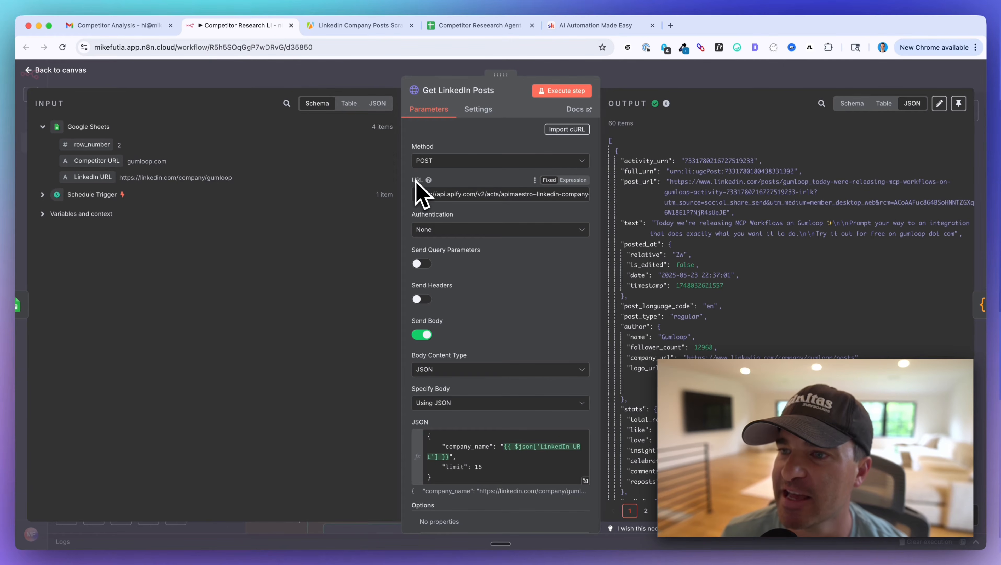
mouse_move(431, 182)
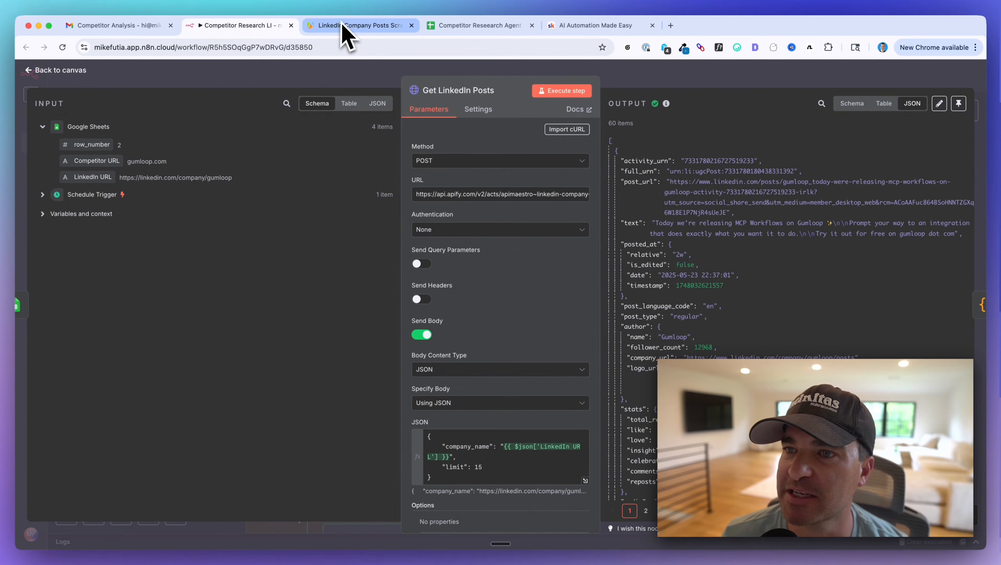
Switch back to the Apify scraper, open its API endpoints list and look through the available Run Actor endpoints.
left_click(343, 32)
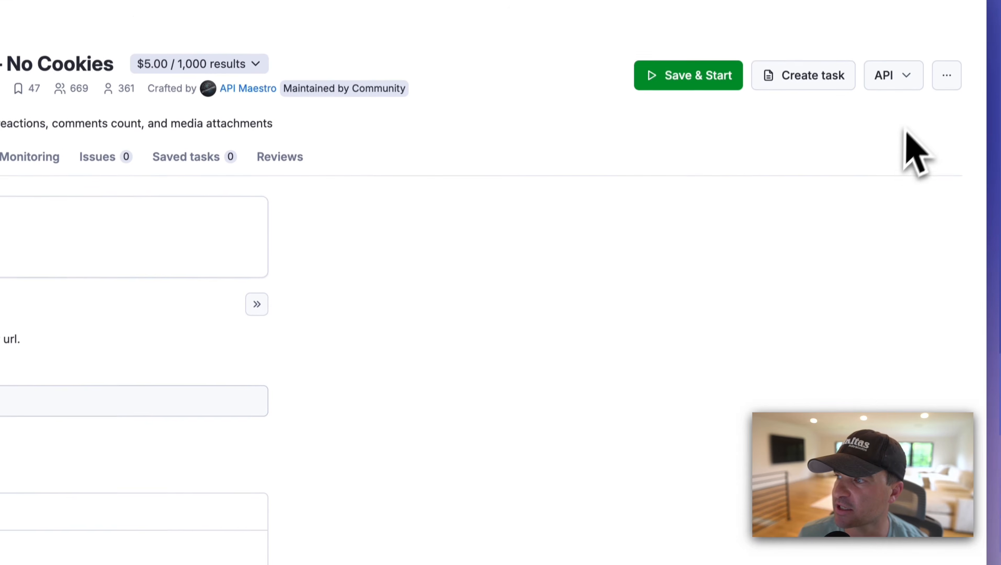
left_click(906, 84)
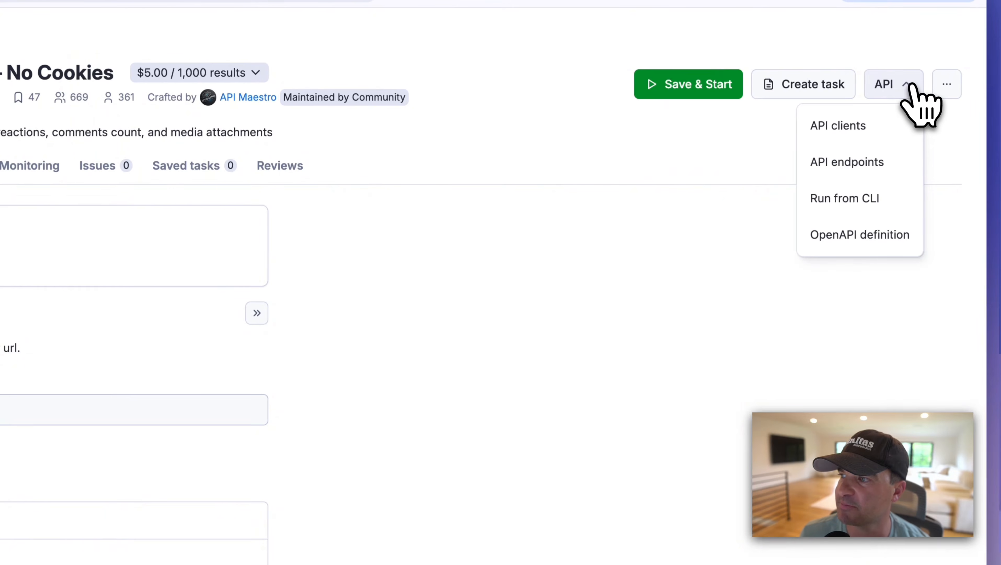
left_click(851, 168)
scroll(643, 447, "down", 5)
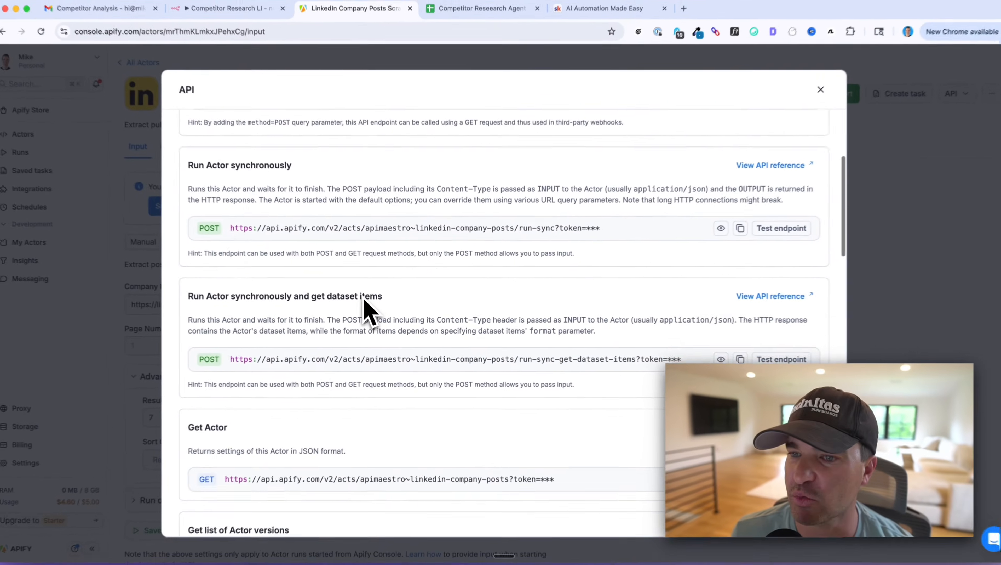
scroll(321, 284, "up", 5)
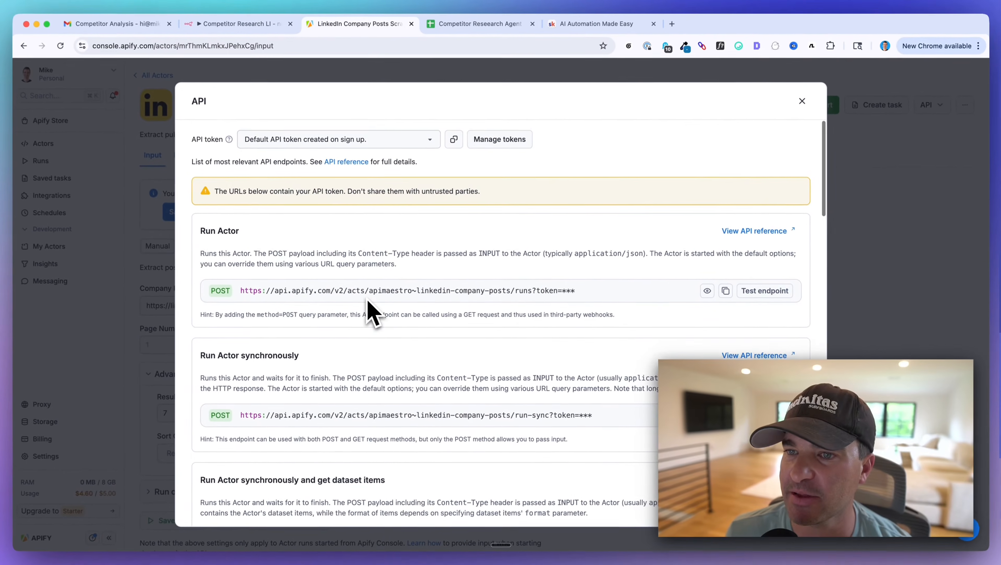
scroll(367, 303, "down", 5)
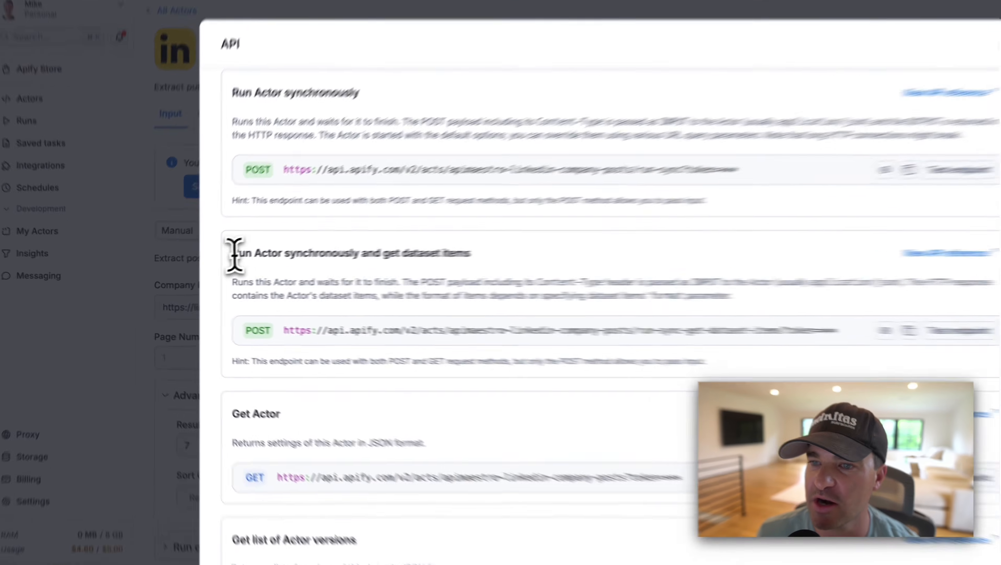
Examine the "Run Actor synchronously and get dataset items" endpoint, and return to the Get LinkedIn Posts node in n8n.
left_click_drag(233, 253, 457, 253)
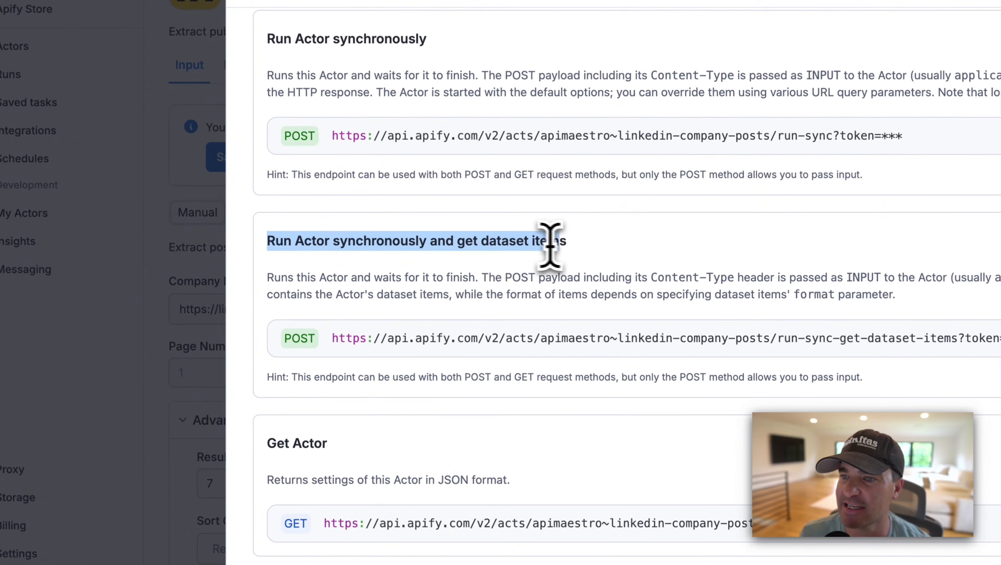
left_click_drag(551, 246, 587, 256)
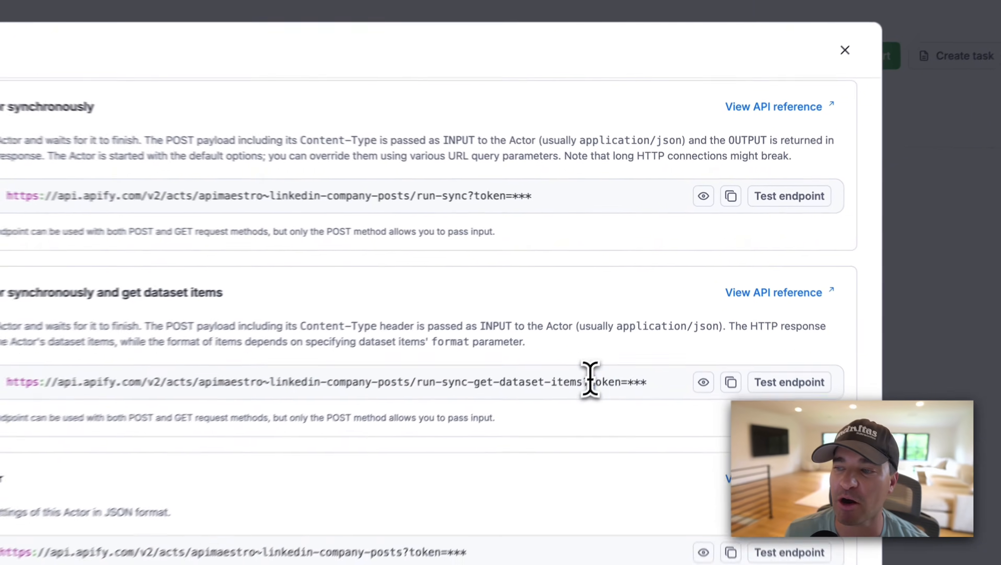
left_click_drag(630, 323, 672, 323)
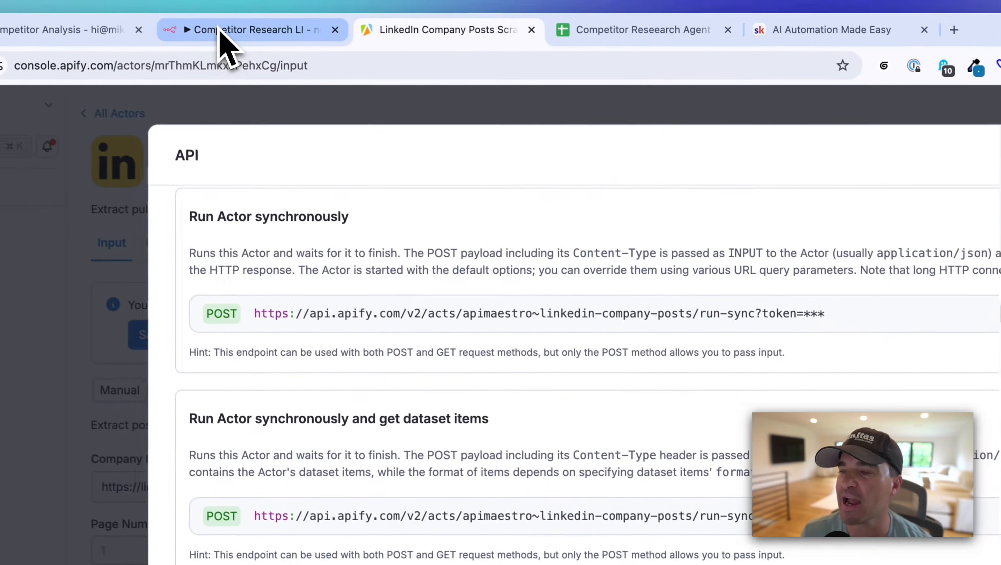
left_click(226, 38)
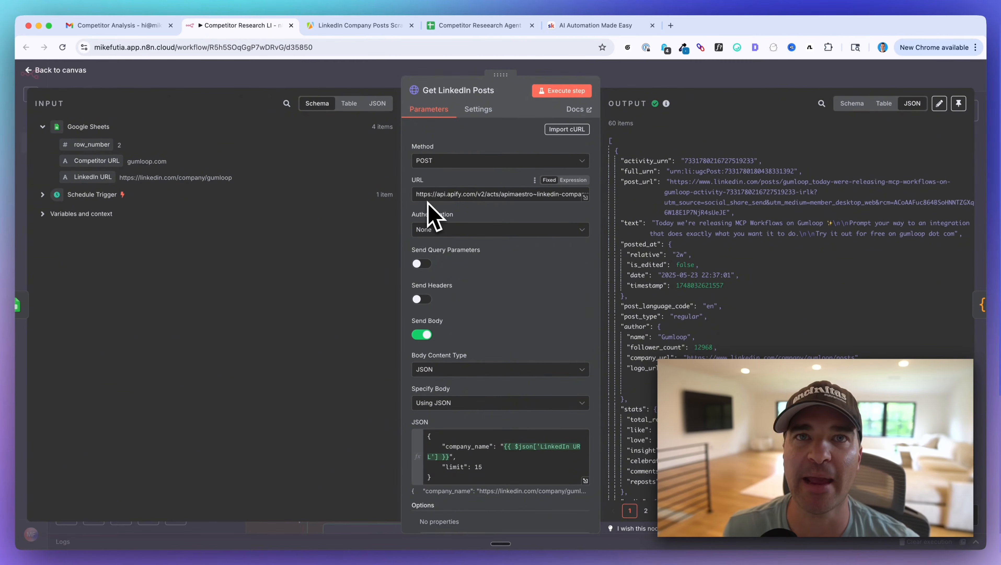
Inspect the Get LinkedIn Posts node's Body Content Type and Specify Body options, and open its JSON body in the expression editor.
scroll(419, 190, "down", 1)
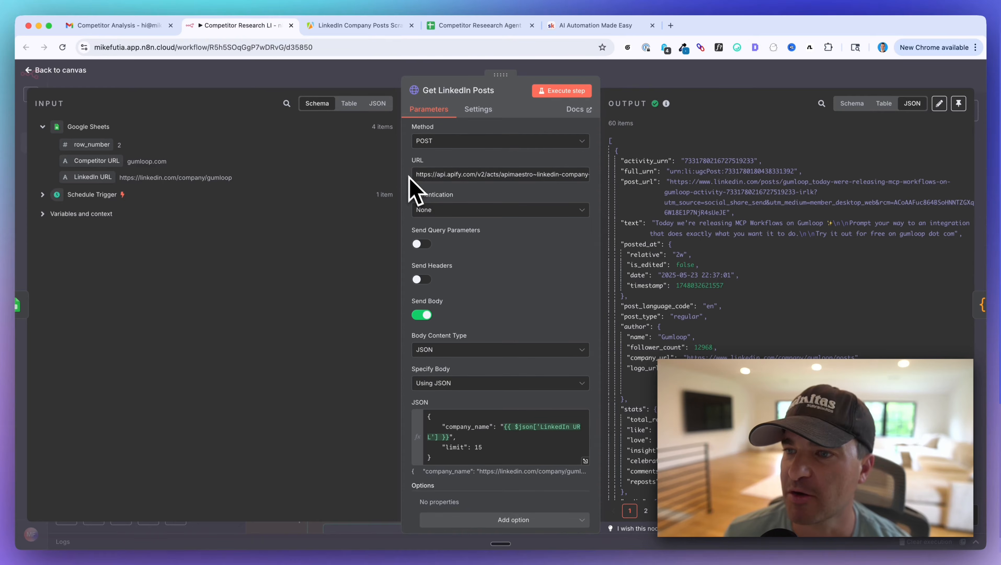
scroll(413, 231, "down", 3)
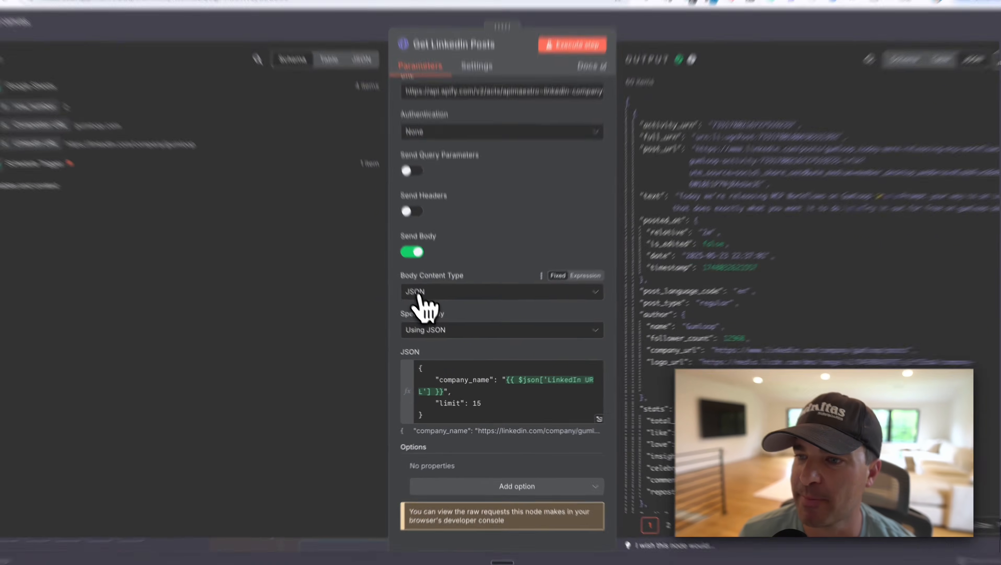
left_click(425, 307)
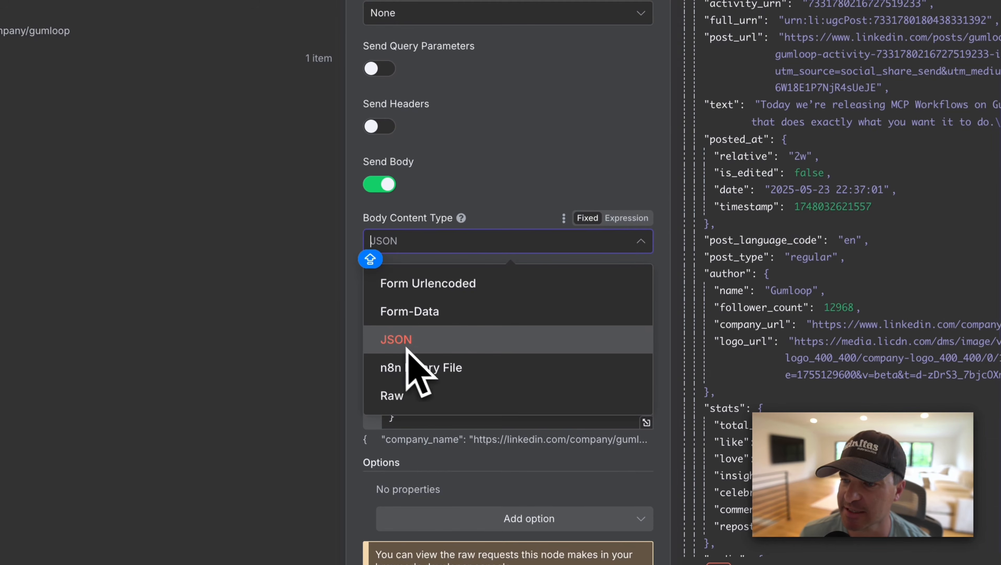
left_click(488, 198)
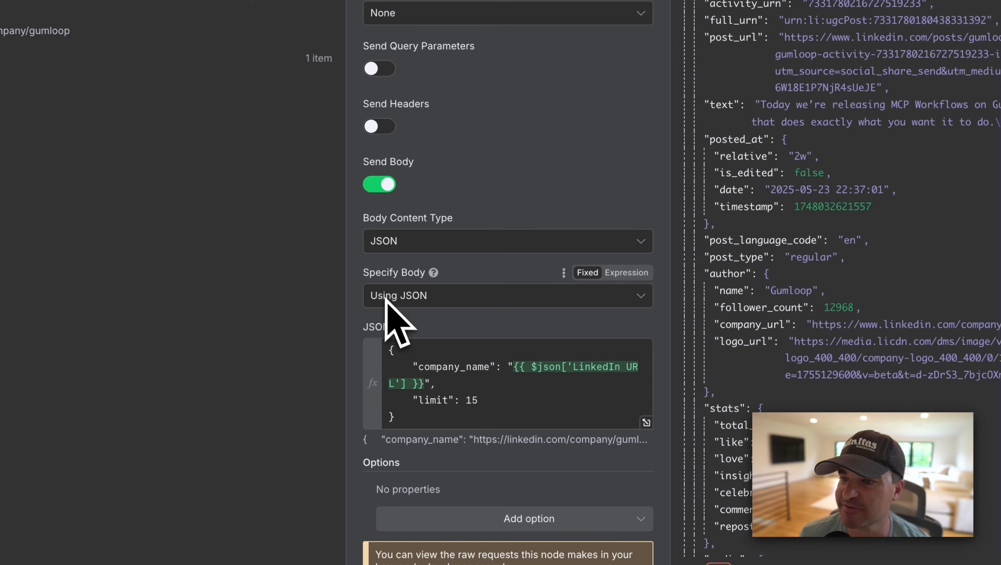
left_click(390, 305)
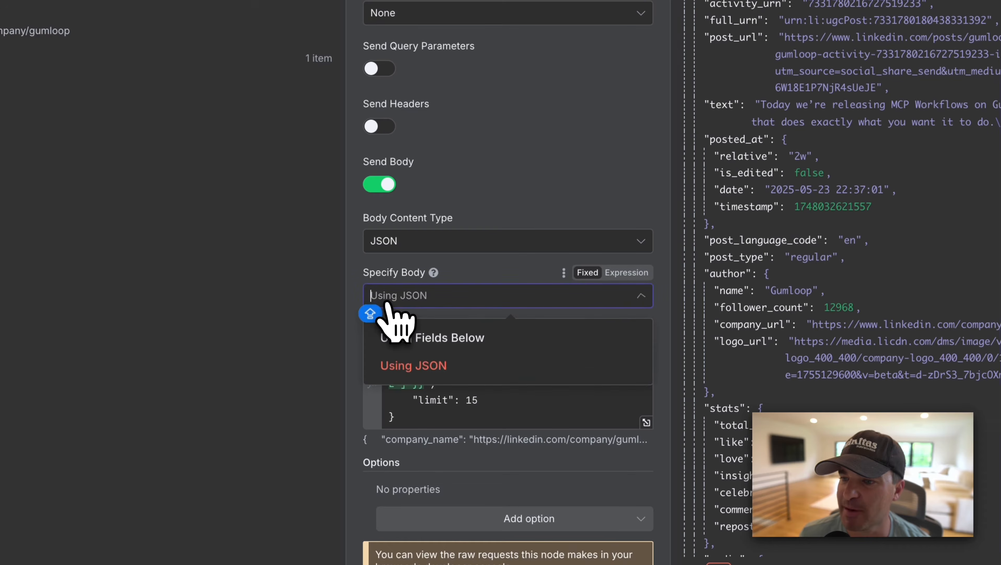
left_click(429, 372)
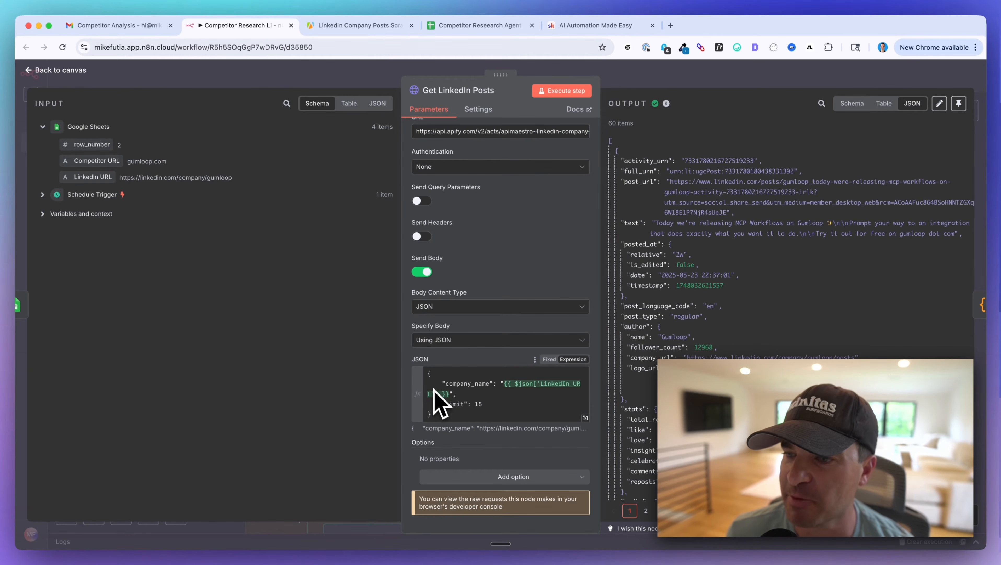
double_click(417, 359)
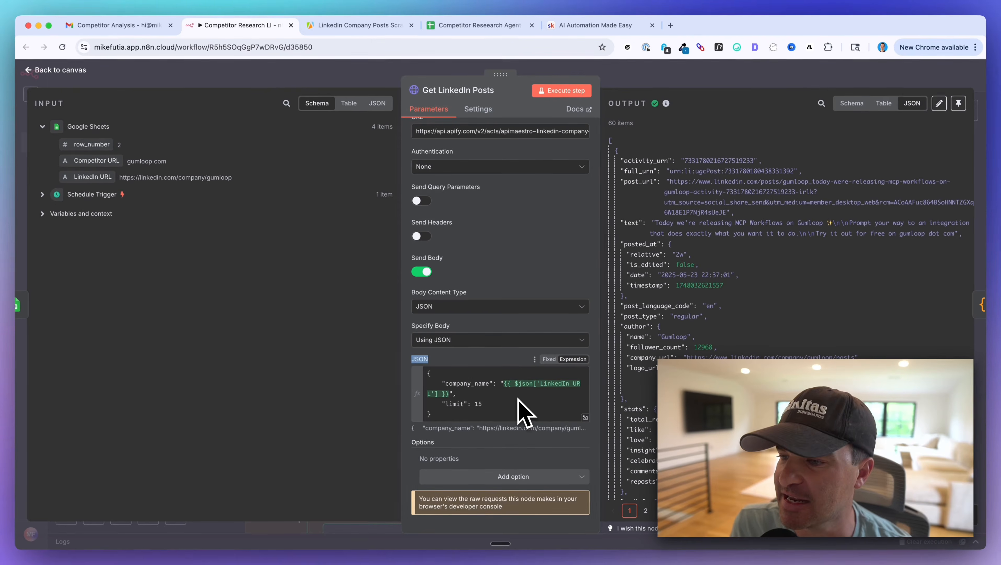
left_click(586, 418)
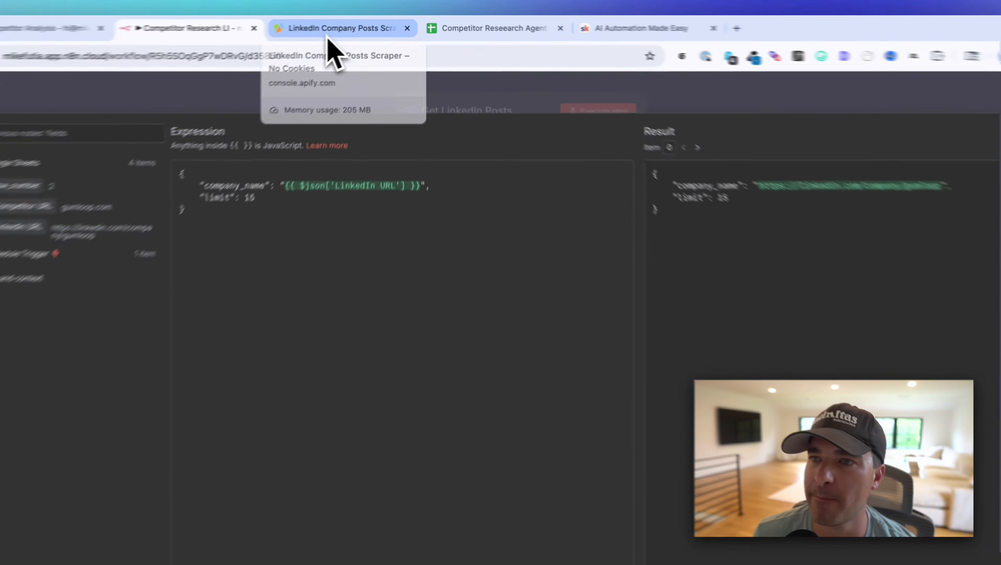
Switch to the Apify LinkedIn Company Posts Scraper, close its API endpoints list and copy the Actor's entire input as JSON.
left_click(348, 31)
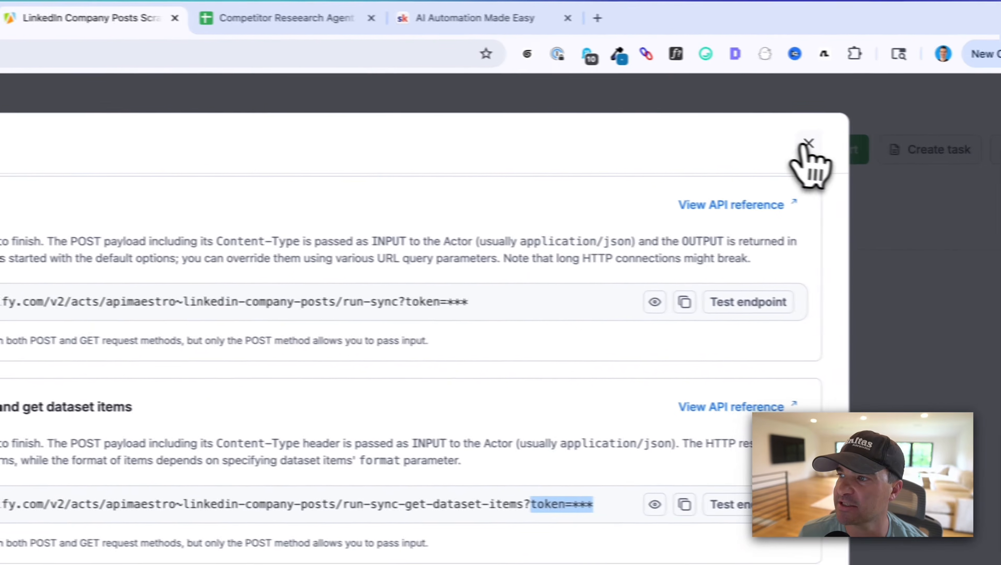
left_click(809, 143)
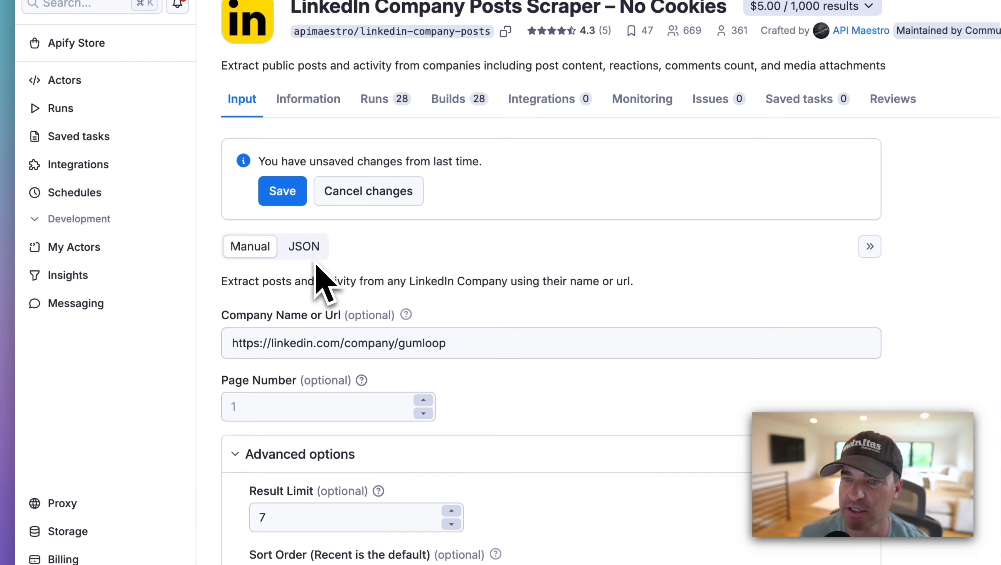
left_click(310, 253)
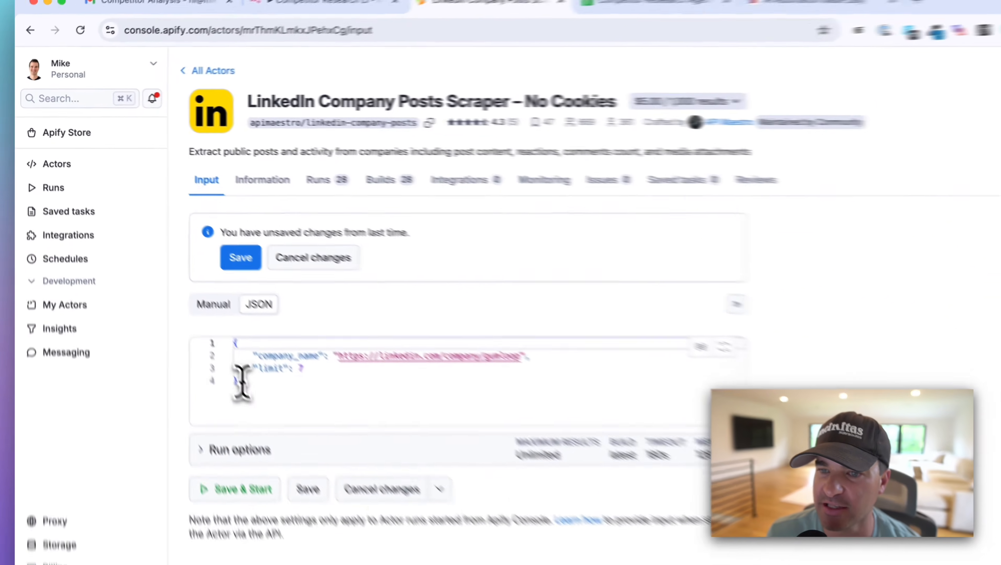
left_click_drag(180, 304, 179, 293)
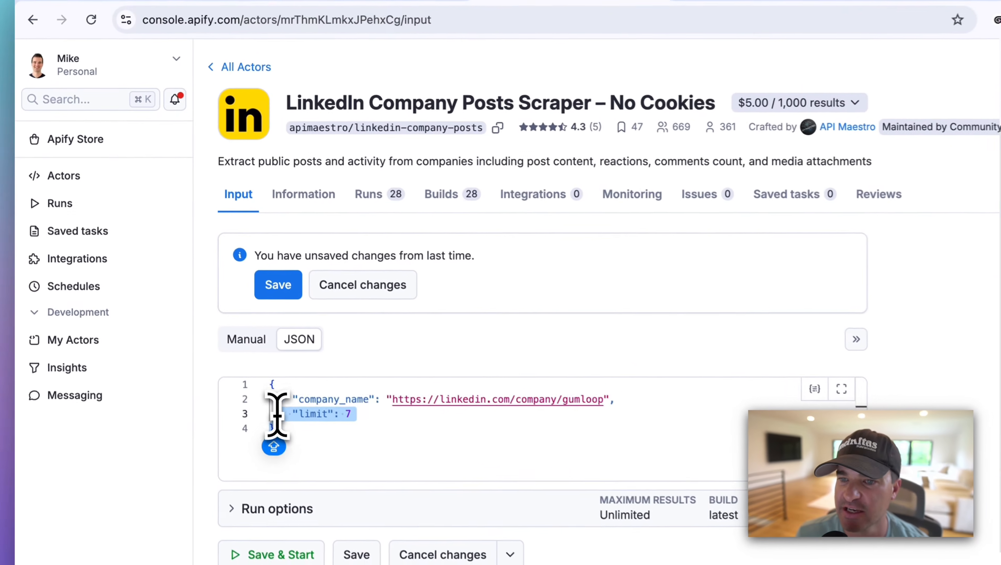
left_click_drag(276, 414, 261, 384)
key("super+c")
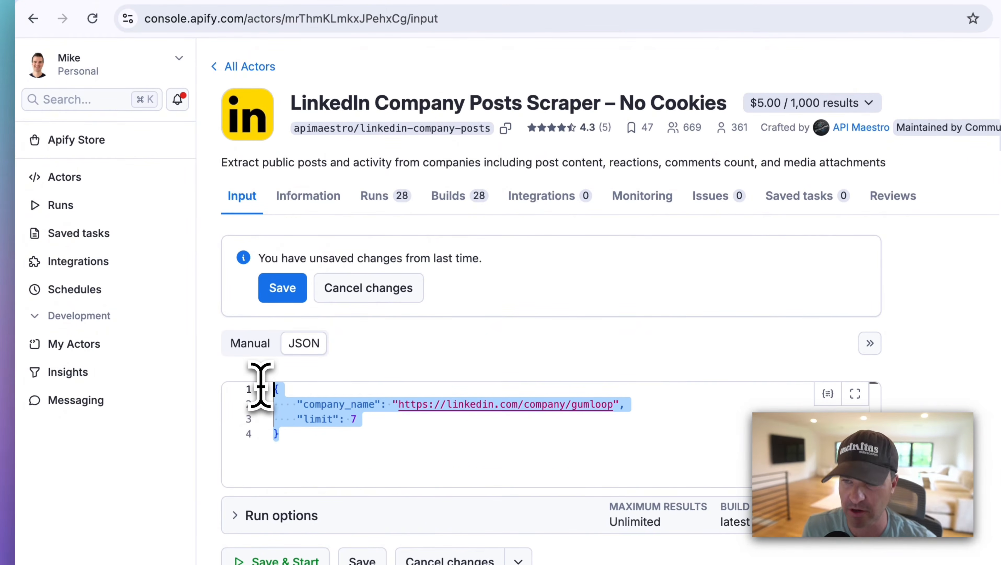
Return to the n8n expression editor and replace the entire body expression with the copied Actor input JSON.
left_click(320, 12)
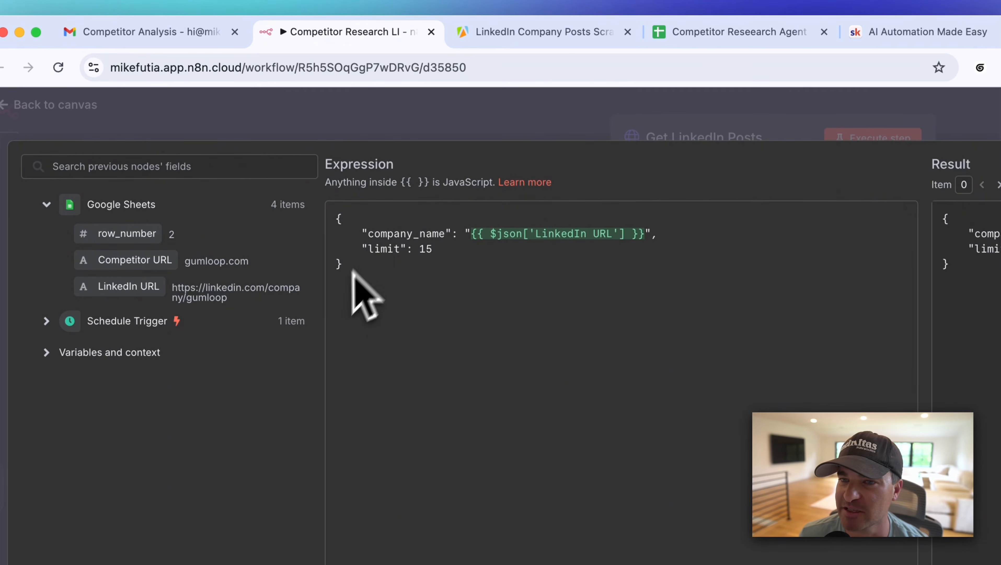
key("super+a")
key("BackSpace")
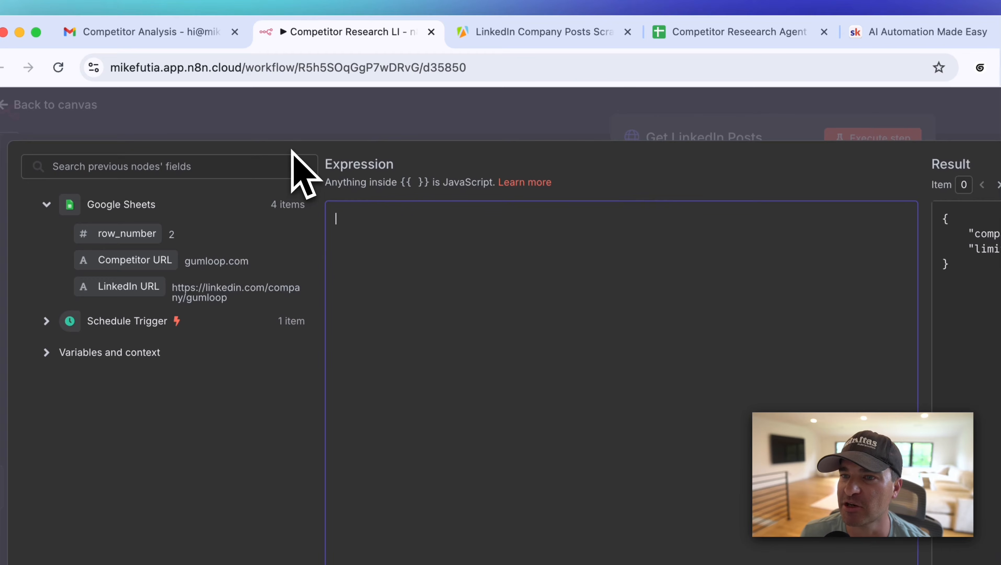
key("super+v")
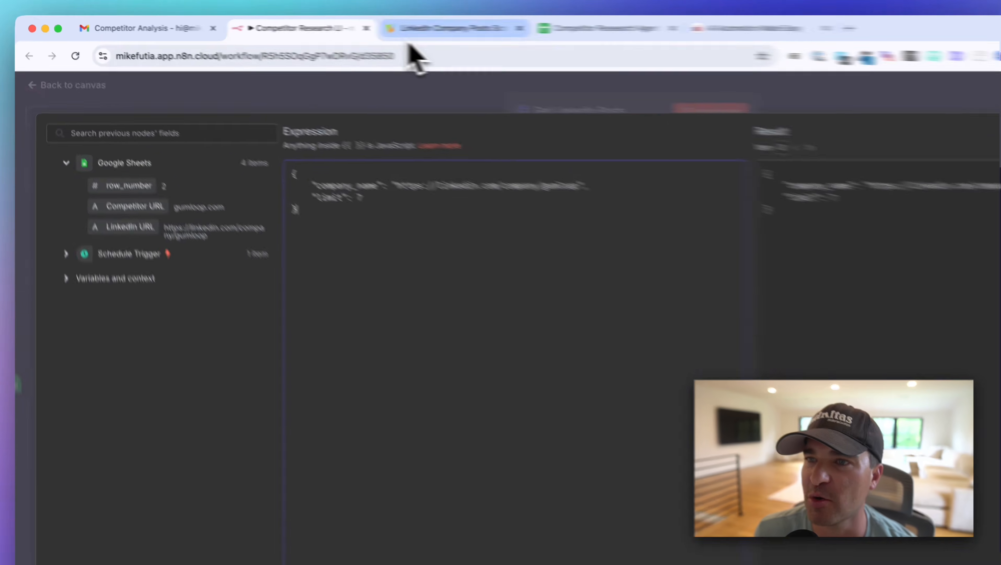
Look at the Company Name or Url value in the Apify scraper's manual input form, and return to n8n.
left_click(356, 25)
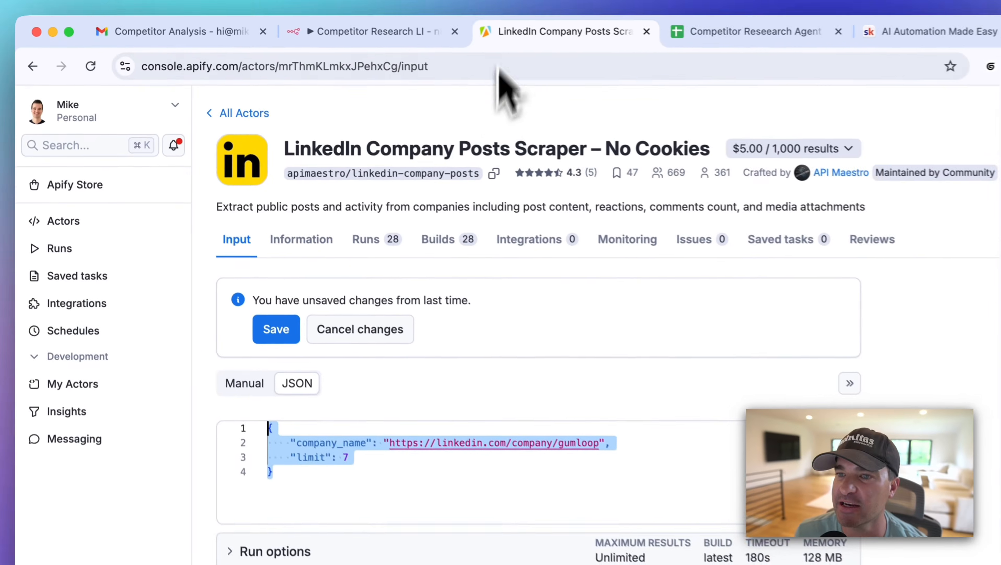
left_click(257, 396)
triple_click(527, 487)
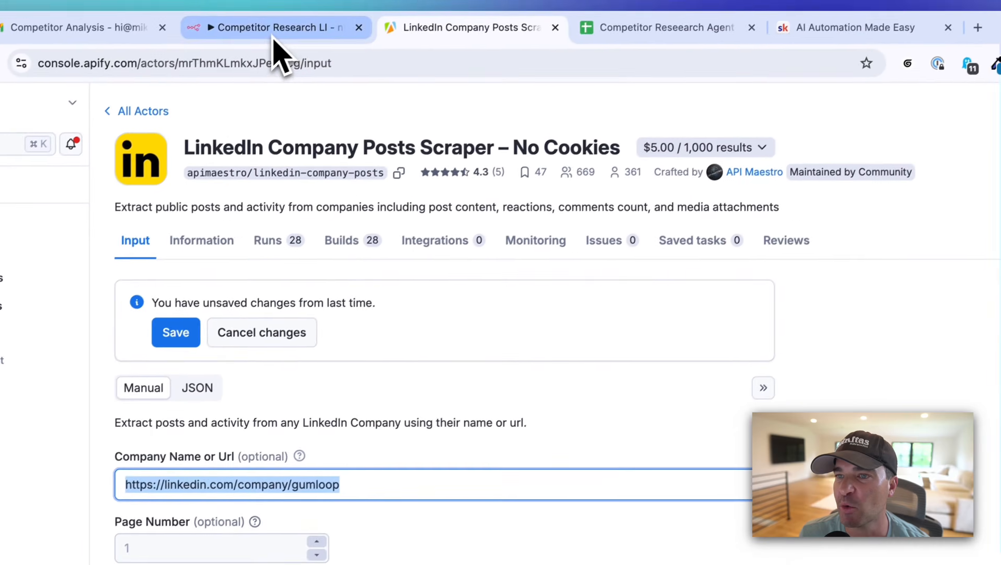
left_click(273, 30)
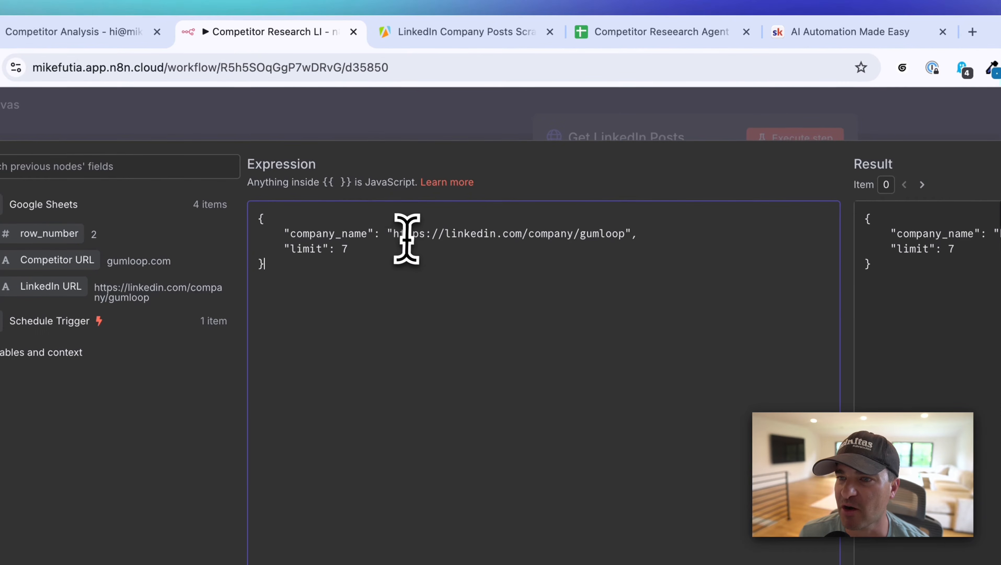
Compare the hard-coded company_name URL with the LinkedIn URLs listed in the competitor Google Sheet, and return to the expression editor.
left_click_drag(394, 236, 625, 236)
left_click(623, 40)
left_click(298, 390)
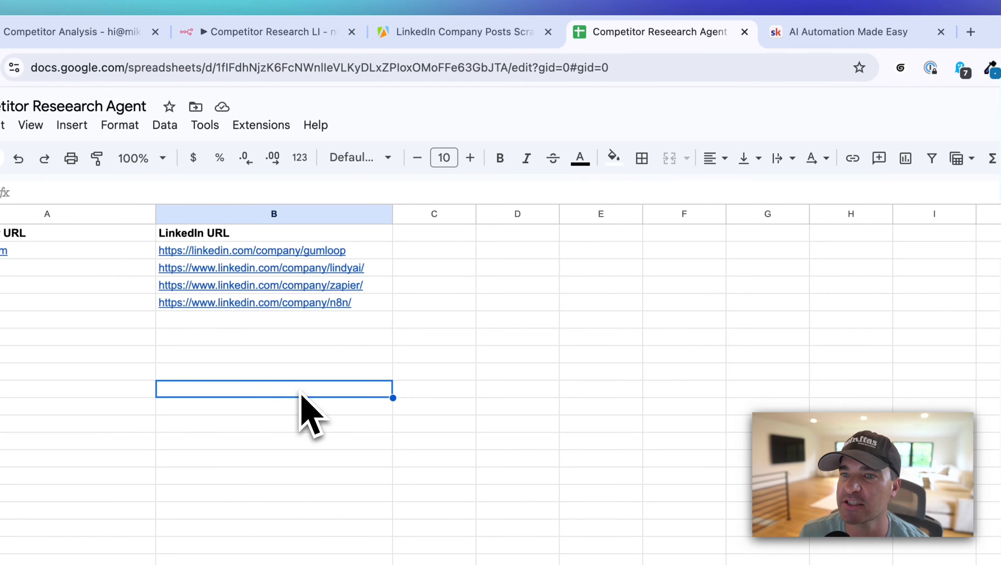
left_click_drag(270, 255, 269, 306)
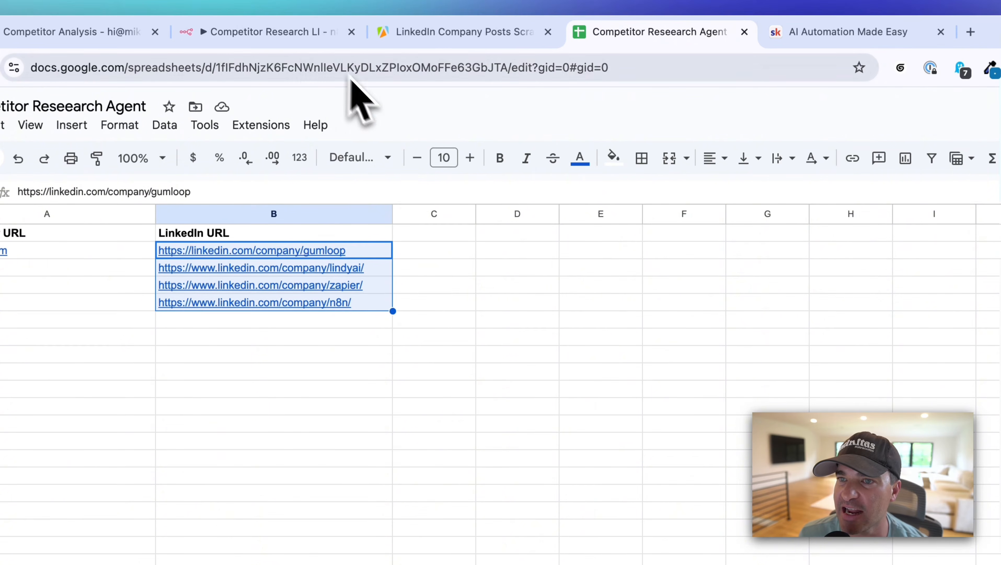
left_click(269, 34)
left_click(463, 319)
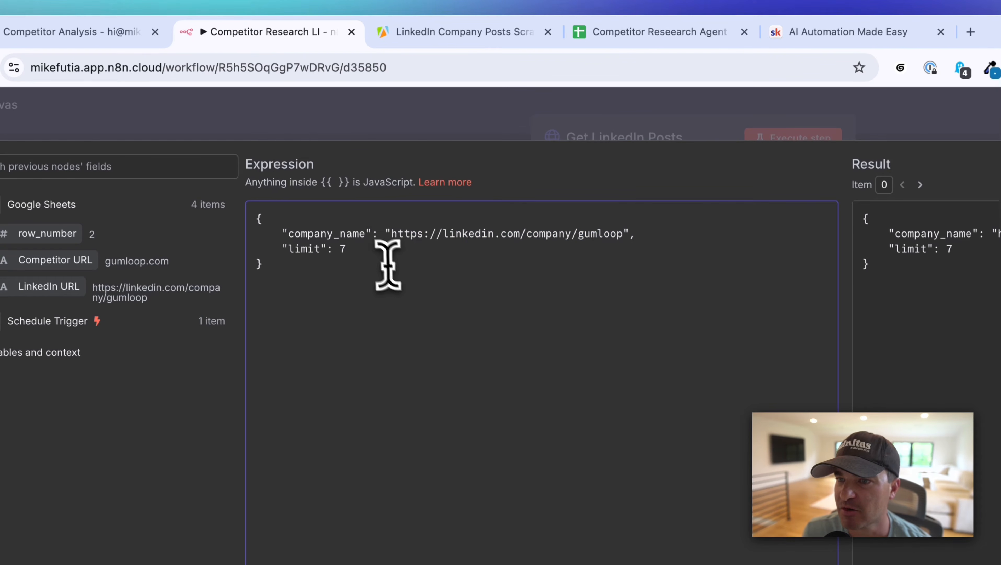
Replace the hard-coded company_name URL in the JSON body with the LinkedIn URL field from the Google Sheets node.
left_click_drag(397, 234, 573, 234)
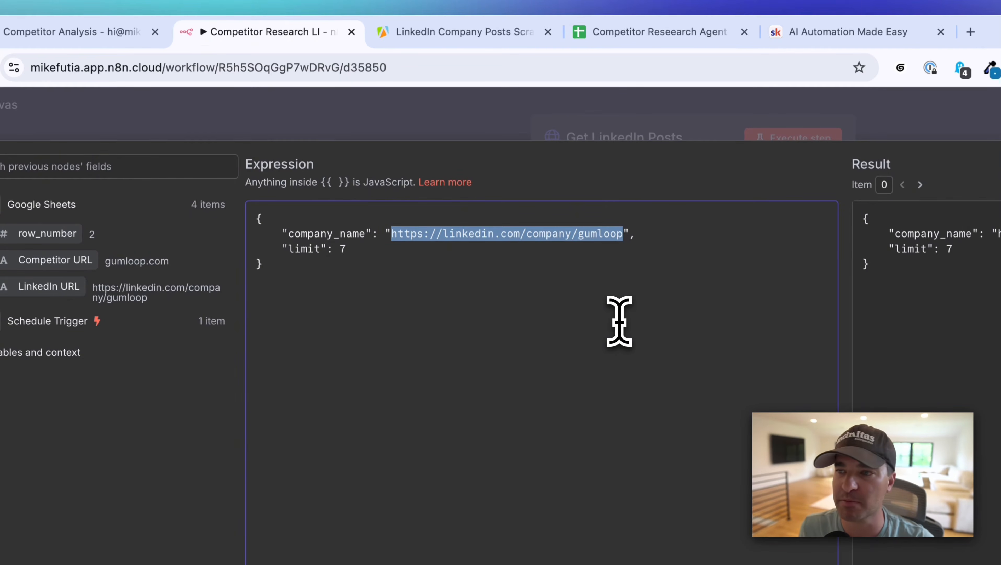
key("BackSpace")
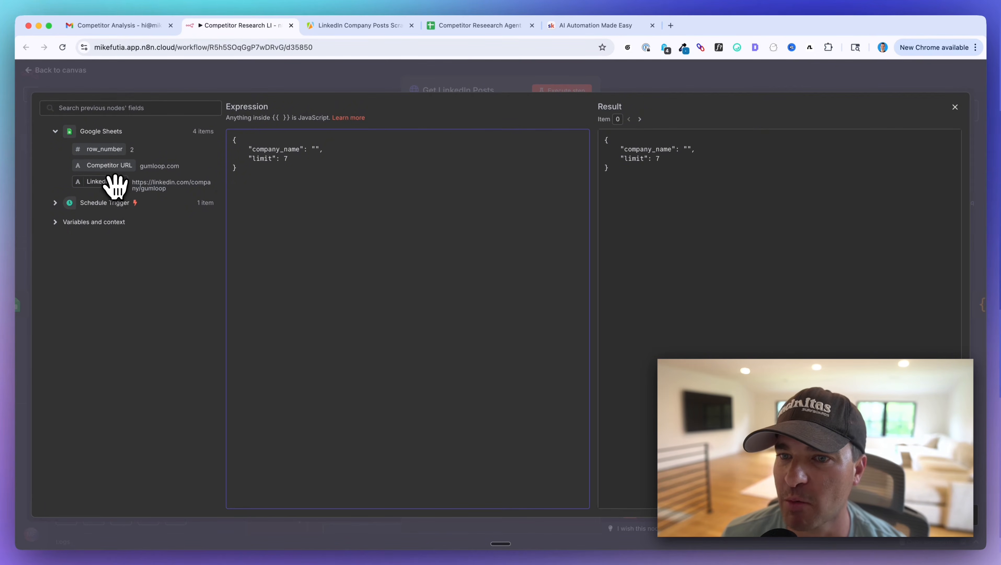
left_click_drag(115, 185, 312, 156)
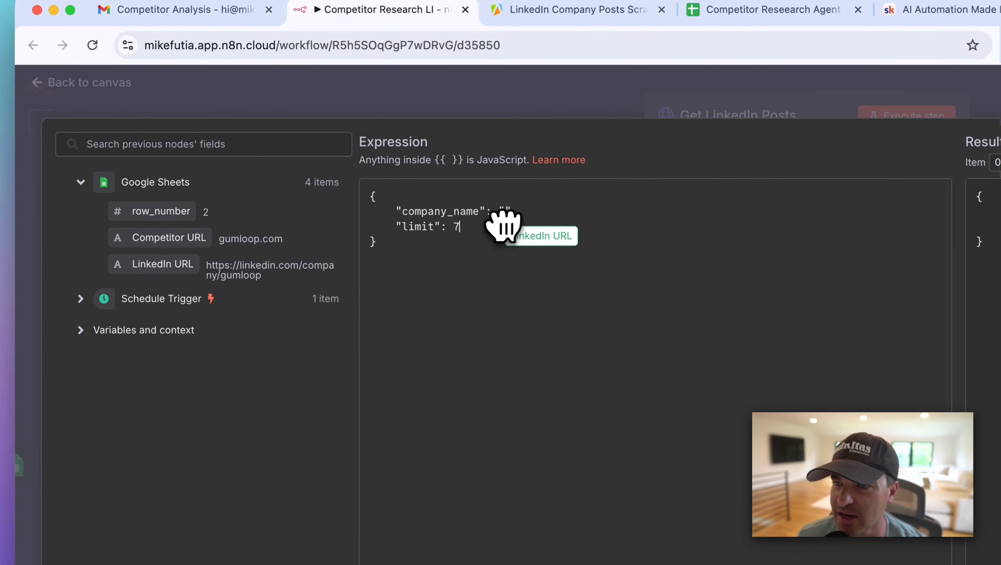
left_click_drag(503, 224, 505, 212)
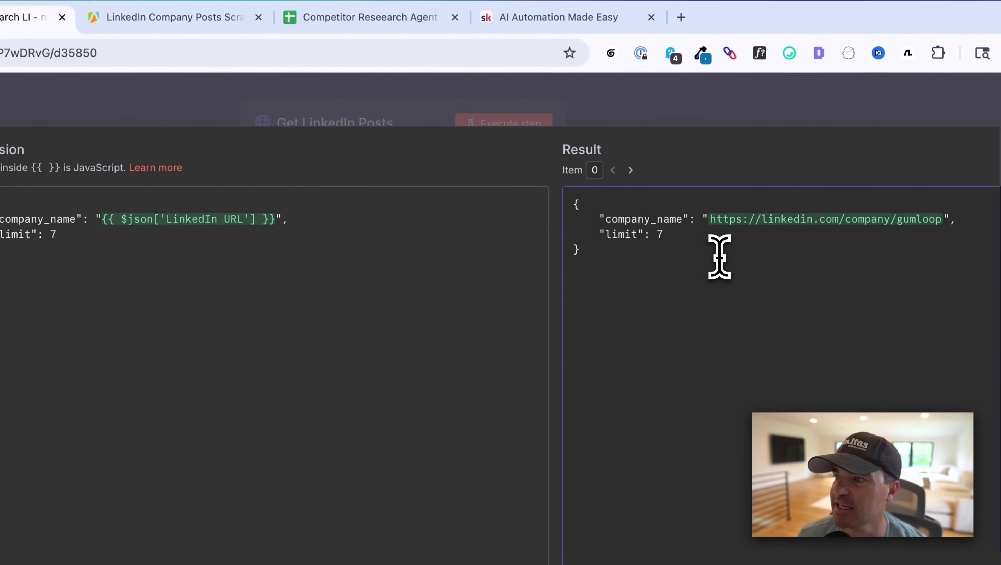
Check the resolved company_name URL against the sheet's LinkedIn URL column, and close the n8n expression editor.
left_click_drag(710, 214, 861, 235)
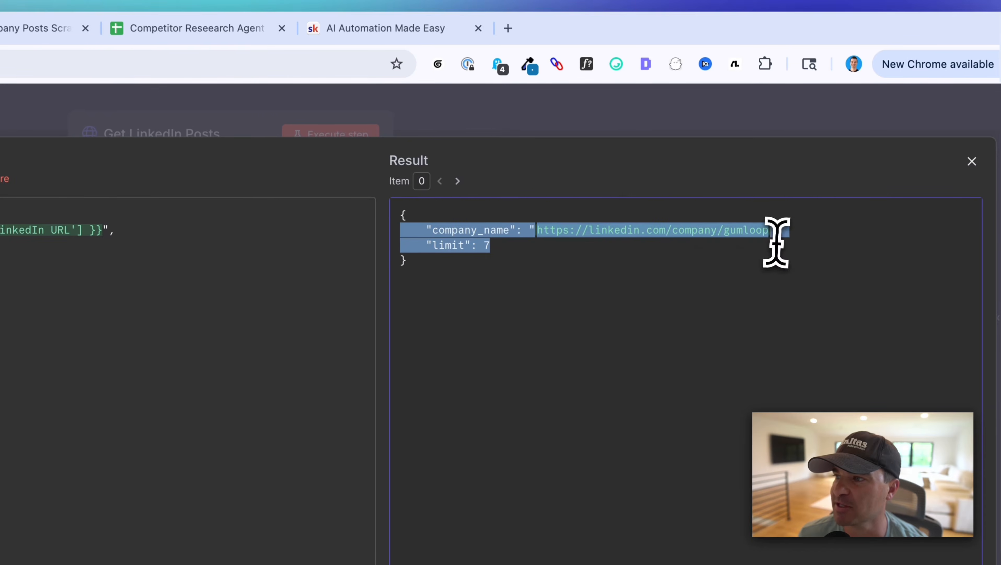
left_click(455, 231)
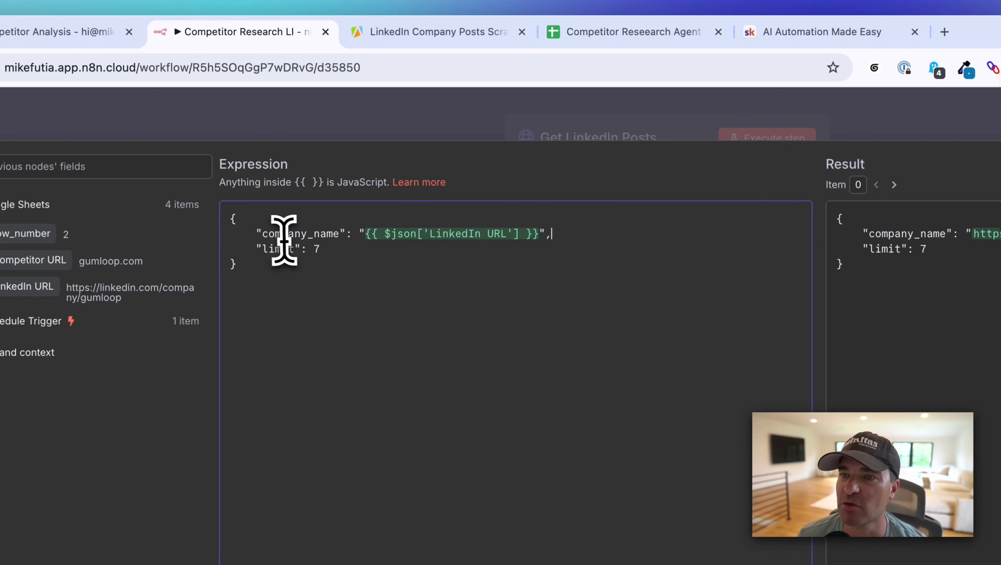
left_click(569, 34)
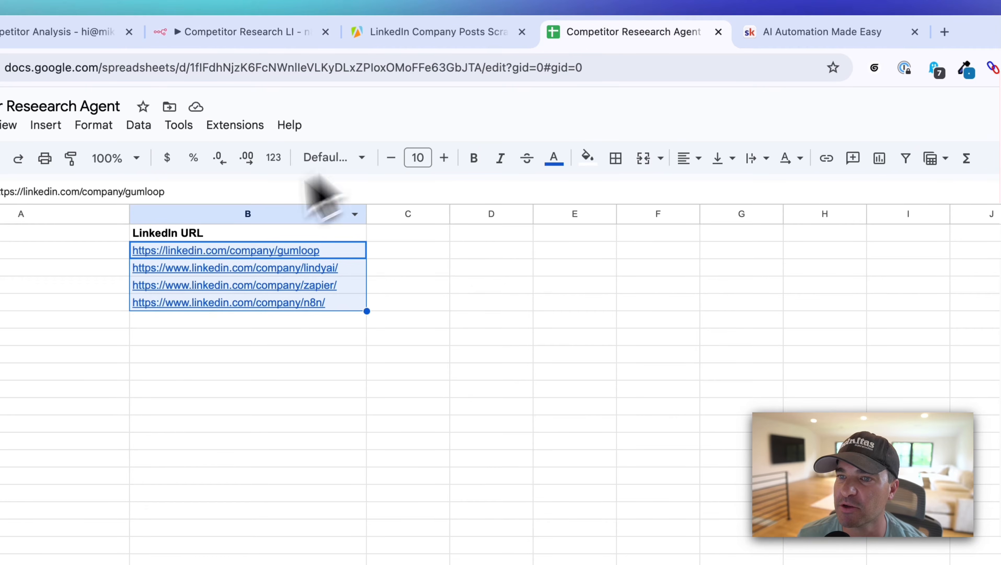
left_click(328, 38)
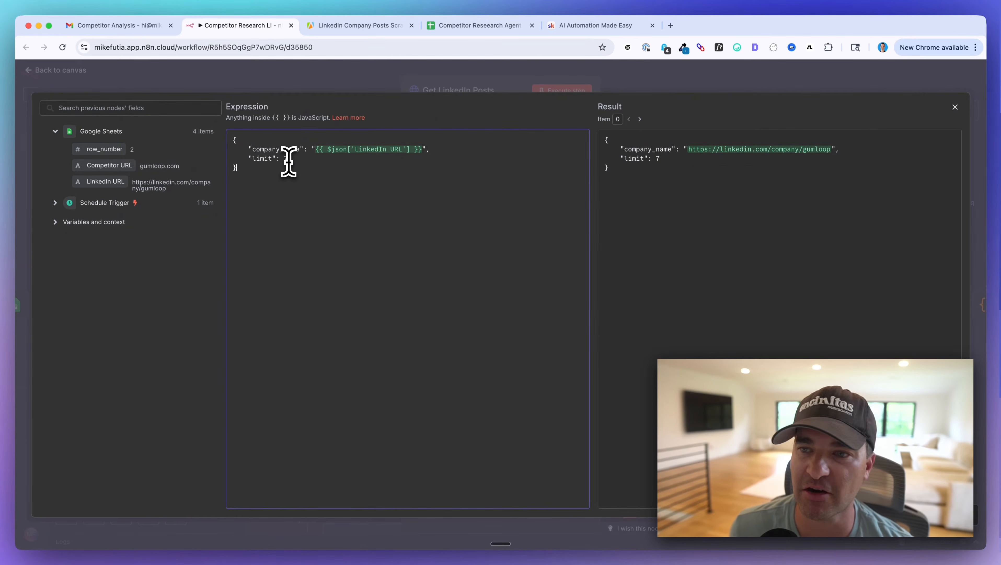
left_click(485, 84)
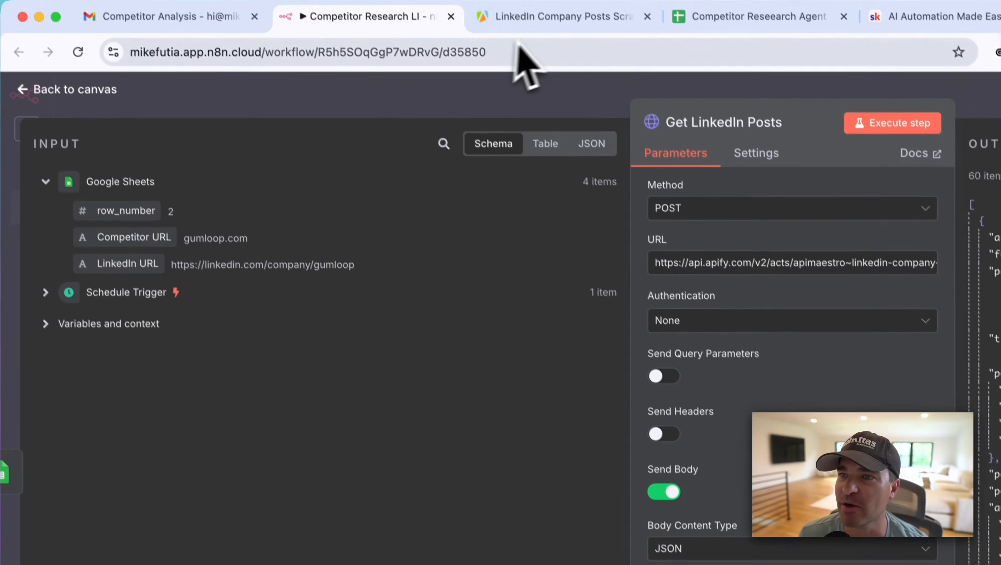
Check the account usage on the Apify scraper page, and return to n8n to read through the Get LinkedIn Posts JSON output.
left_click(543, 49)
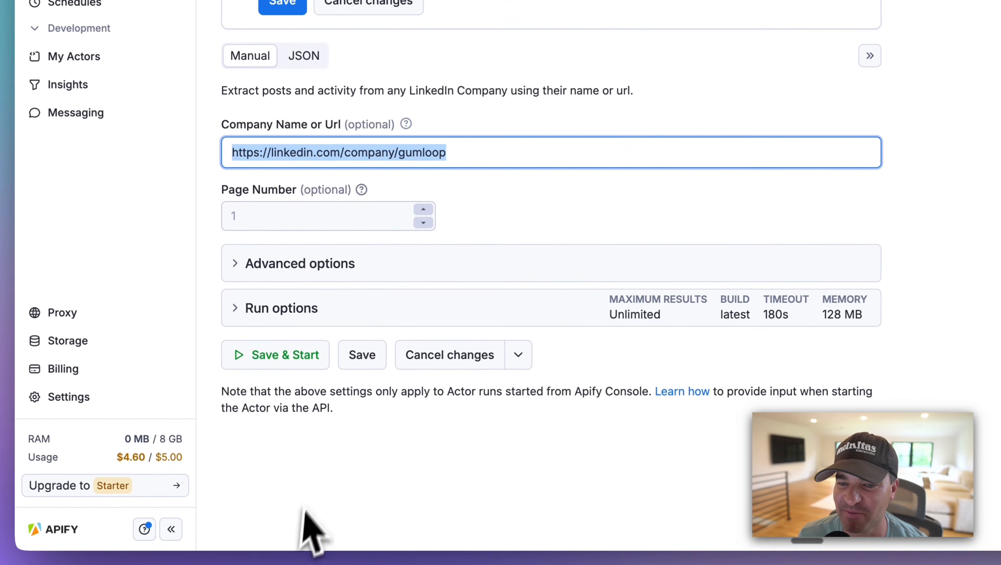
left_click(291, 17)
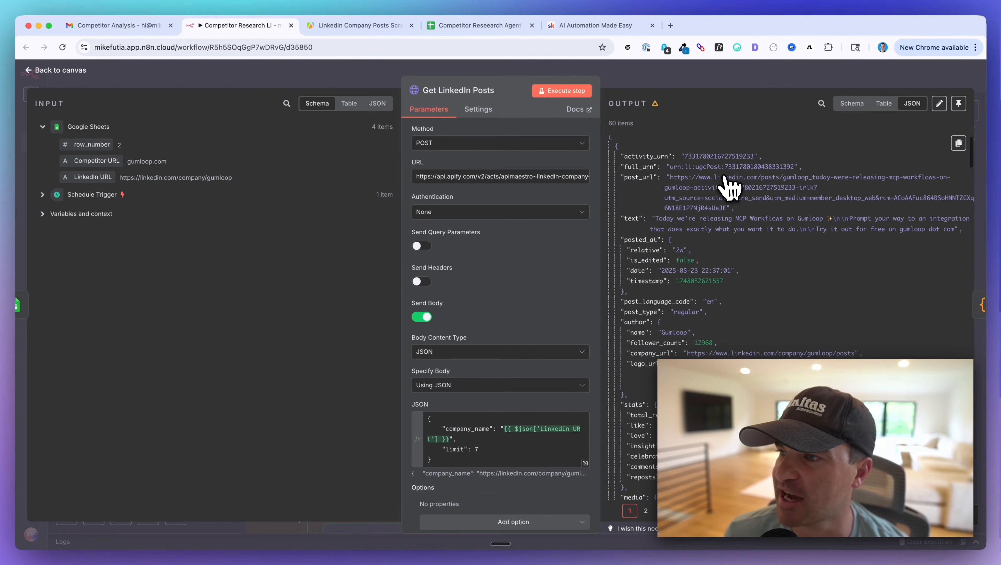
scroll(719, 194, "down", 5)
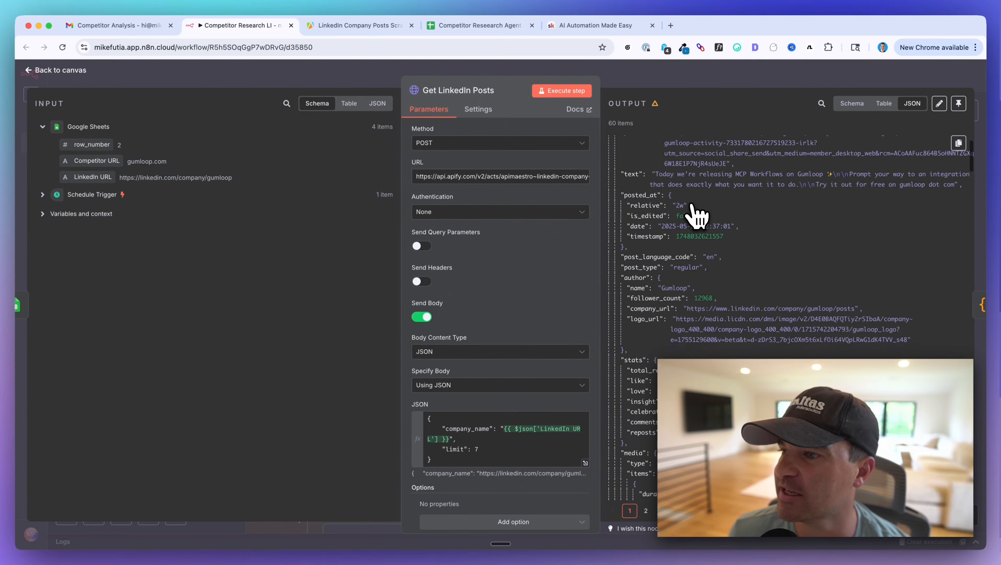
scroll(693, 209, "down", 3)
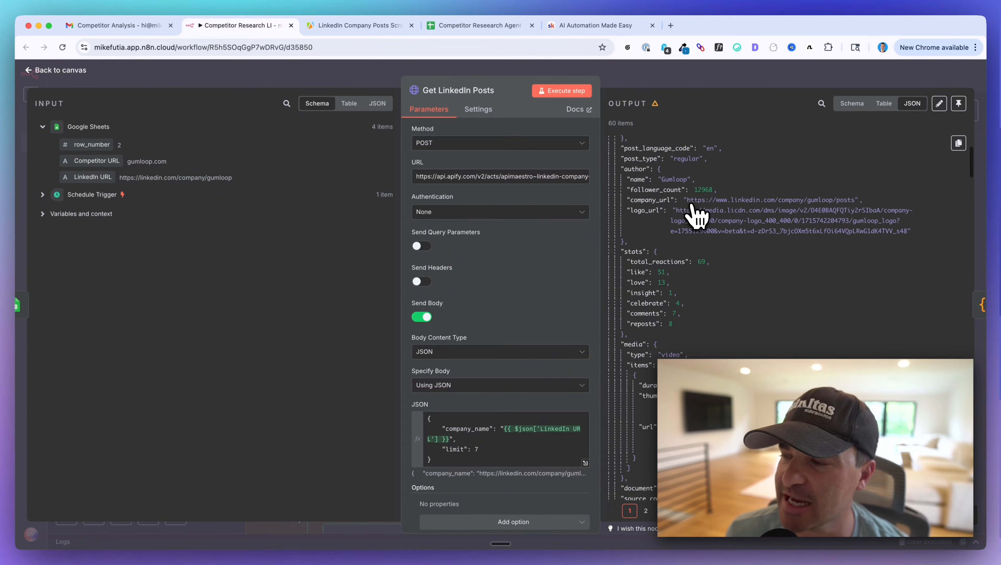
Finish reading the Get LinkedIn Posts JSON output, and return to the canvas to save the workflow.
scroll(696, 216, "down", 15)
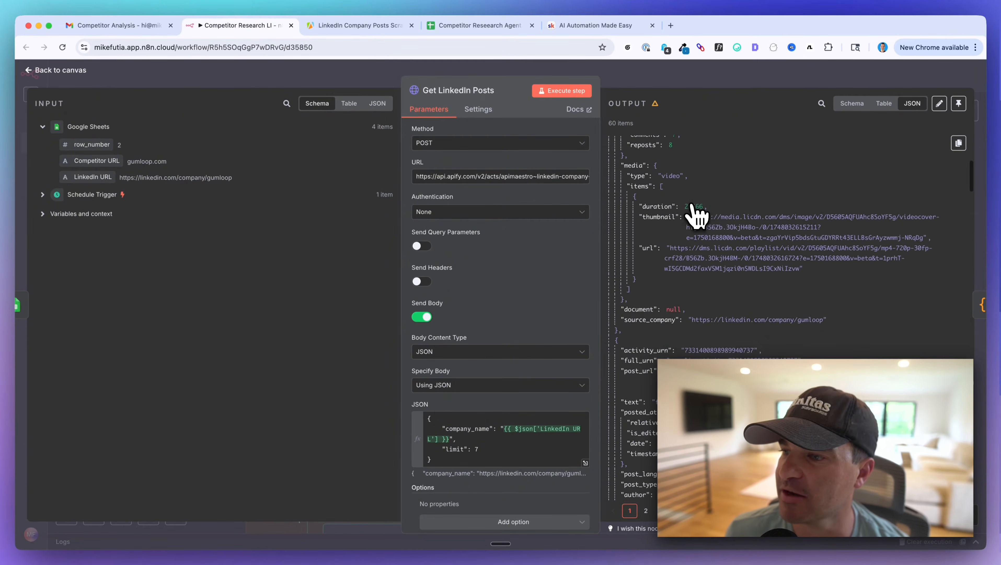
scroll(696, 216, "down", 8)
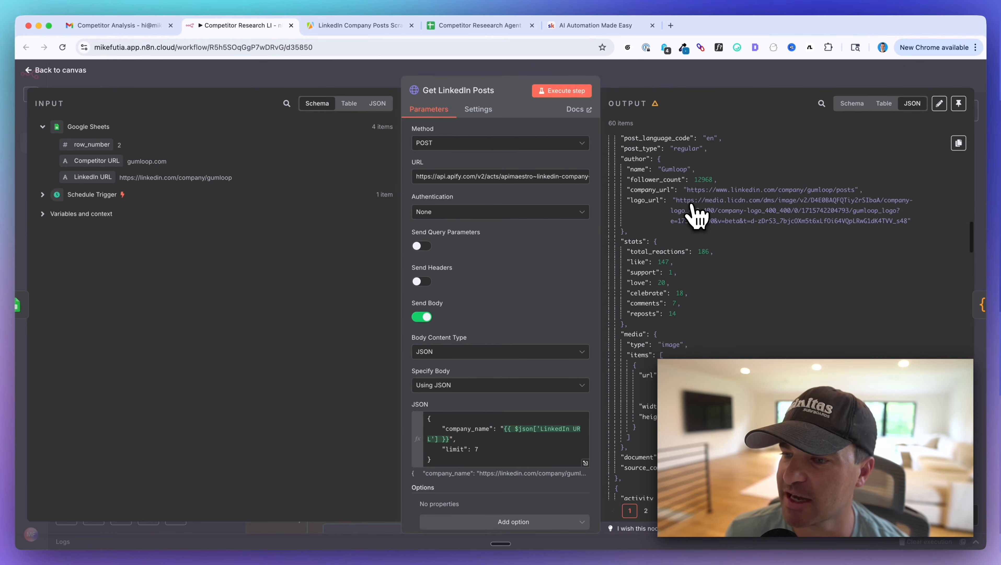
scroll(501, 388, "up", 1)
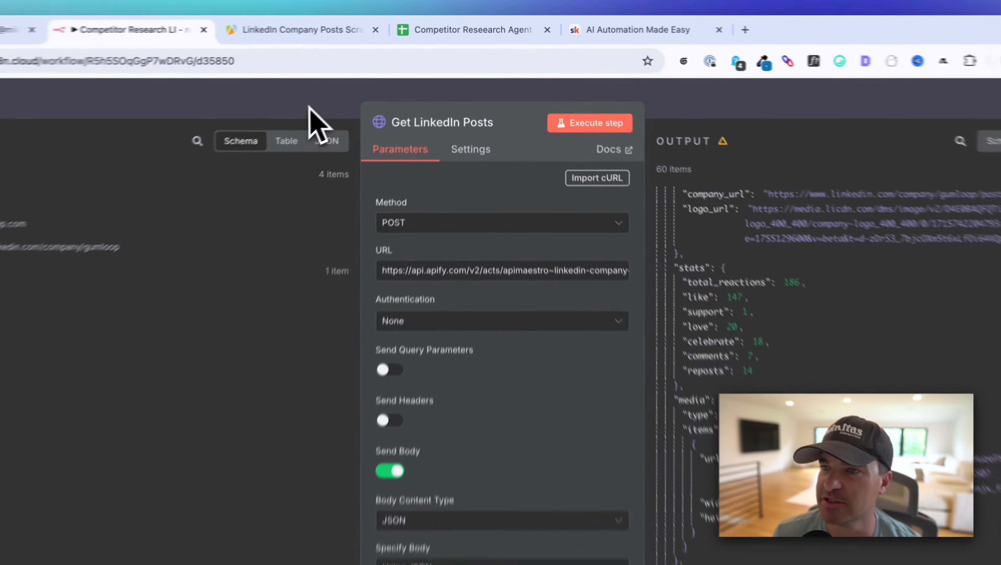
left_click(373, 90)
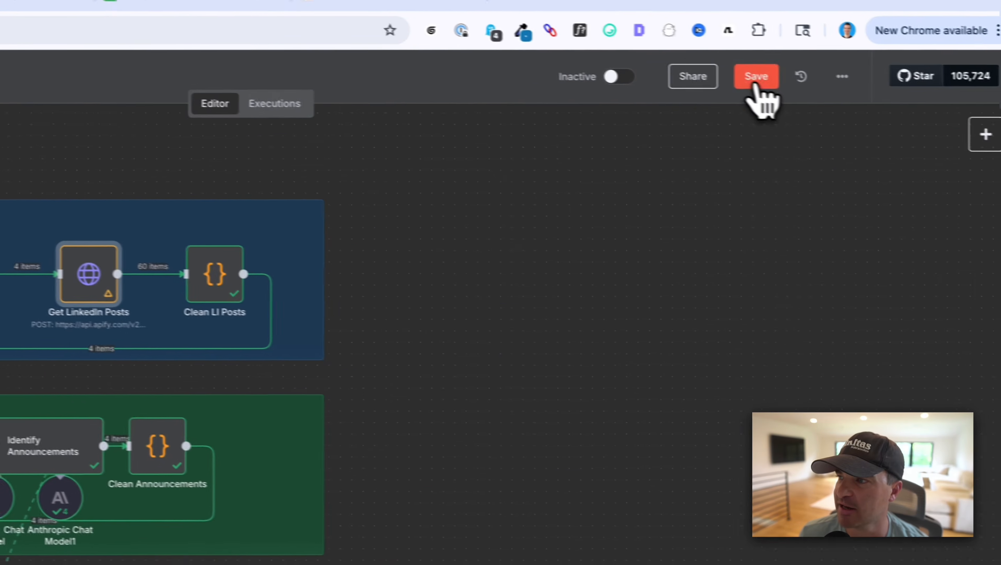
left_click(755, 81)
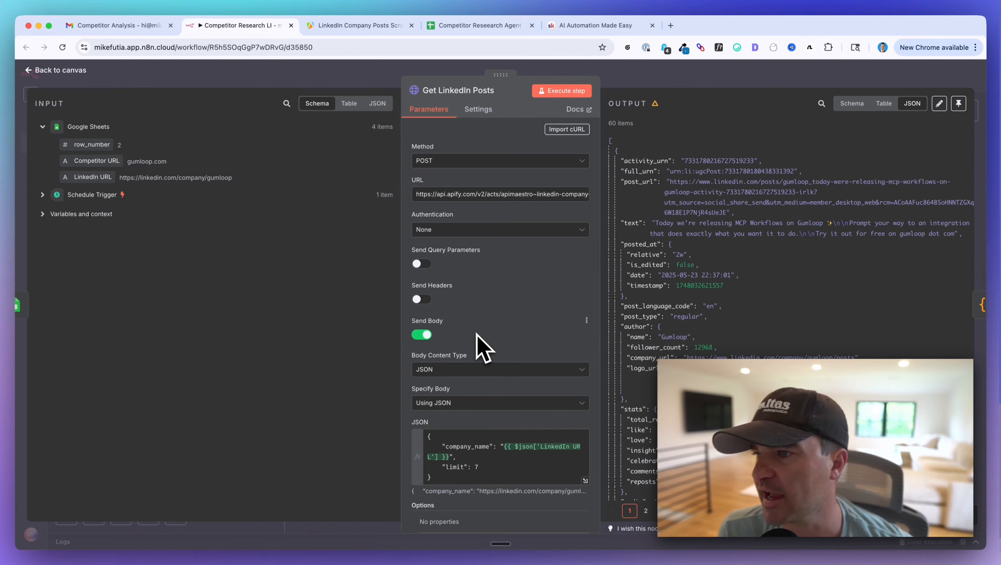
Examine the thumbnail and posted_at date fields in the Get LinkedIn Posts JSON output, and return to the canvas.
scroll(737, 297, "down", 6)
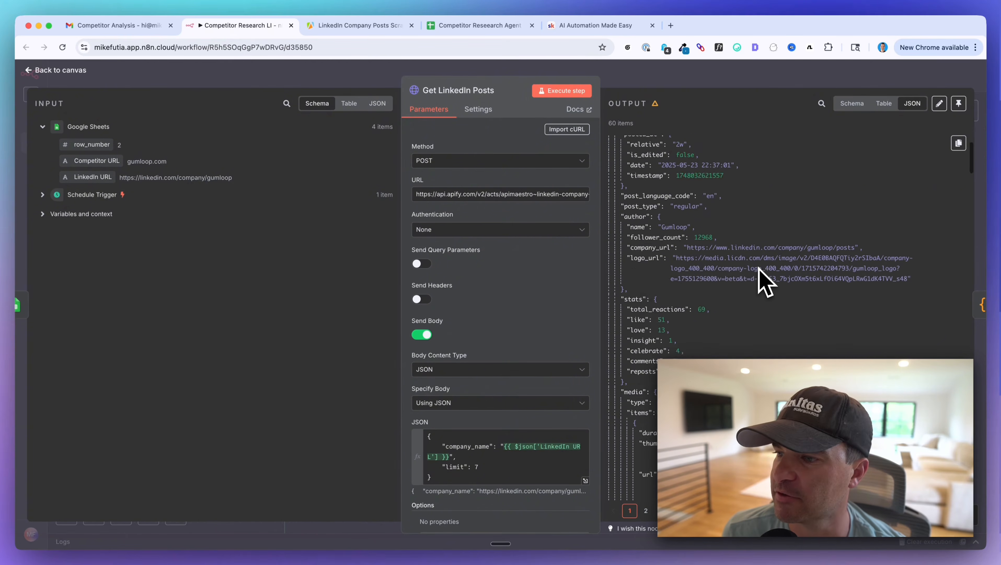
scroll(759, 269, "up", 6)
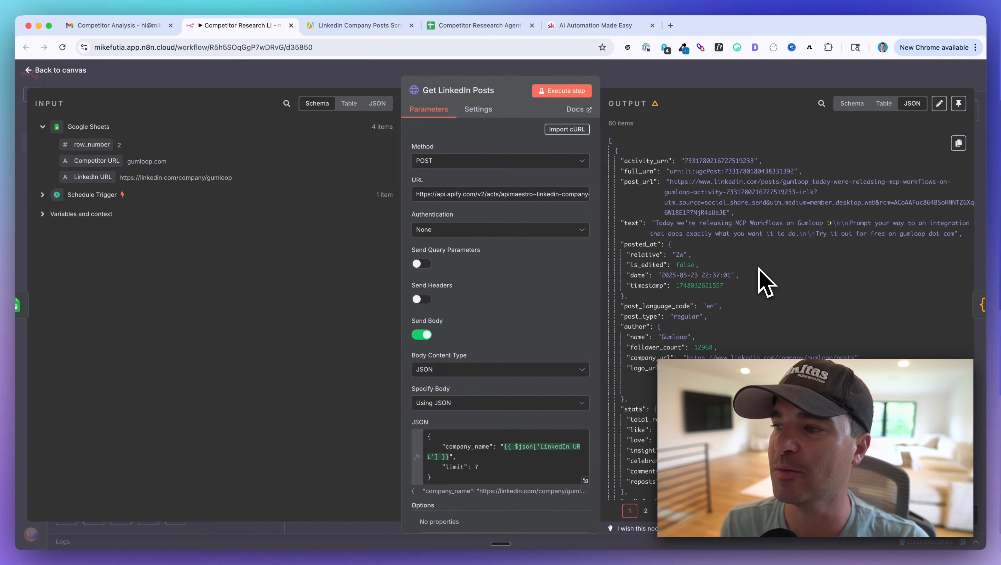
scroll(752, 273, "down", 8)
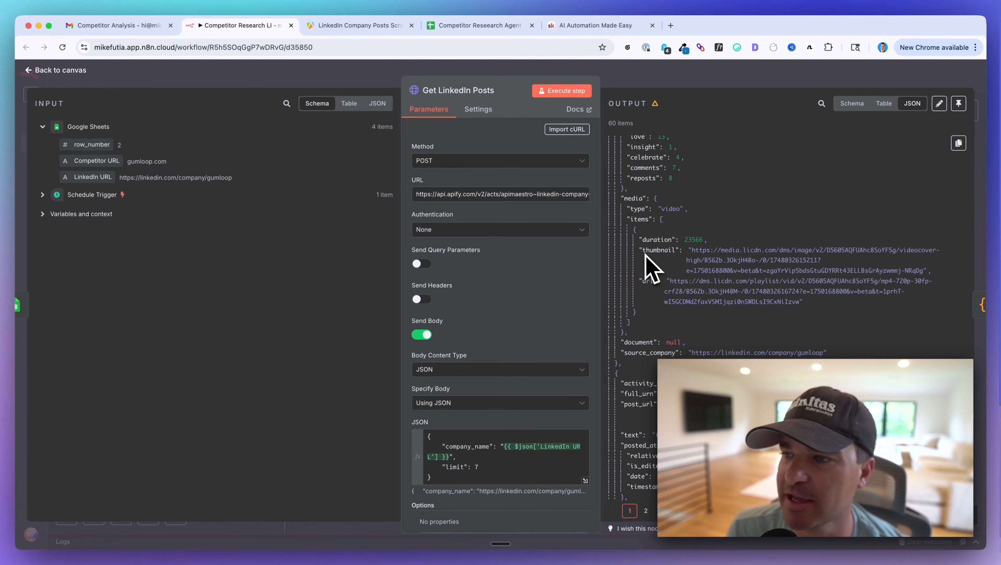
left_click_drag(644, 251, 900, 273)
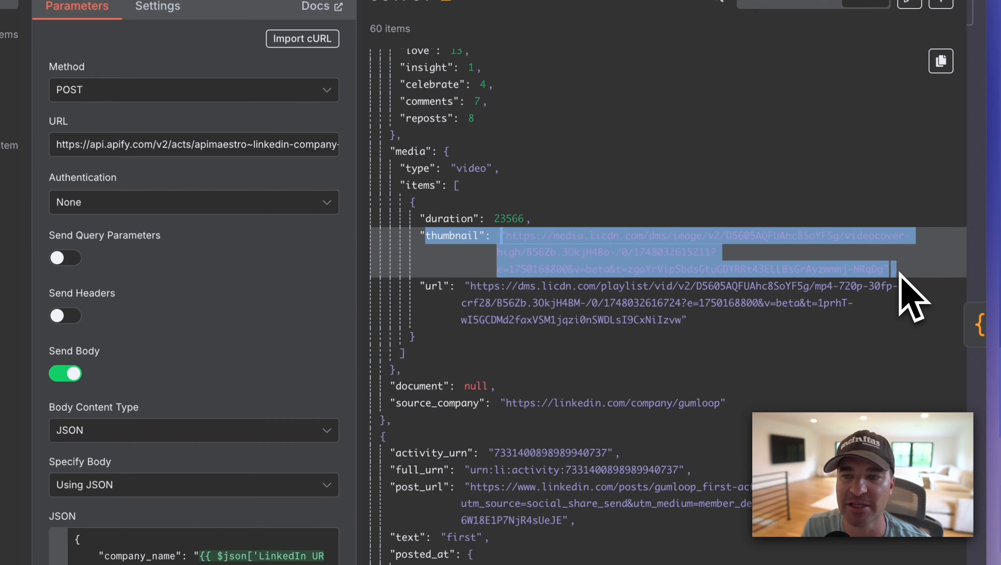
scroll(744, 328, "down", 10)
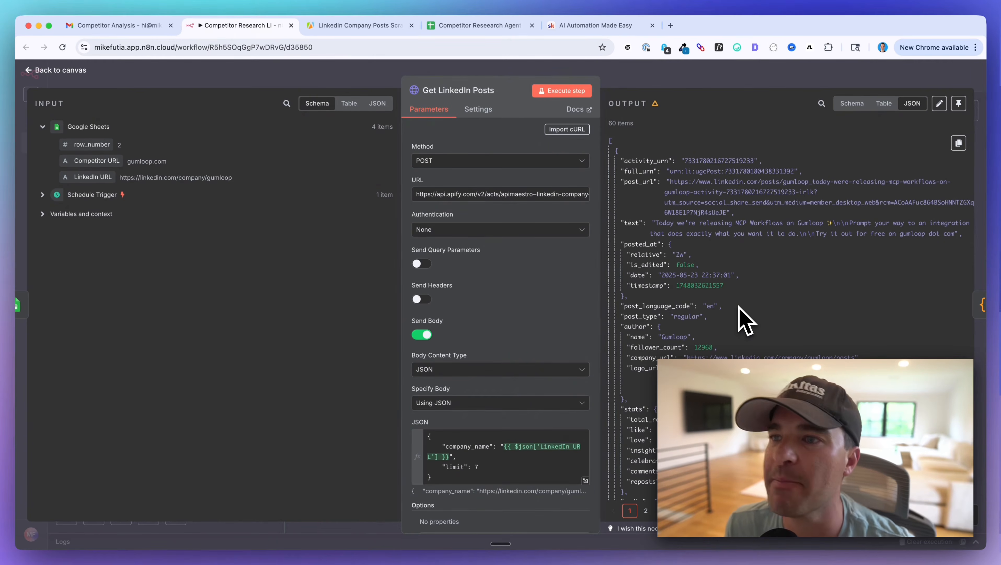
left_click_drag(628, 275, 723, 306)
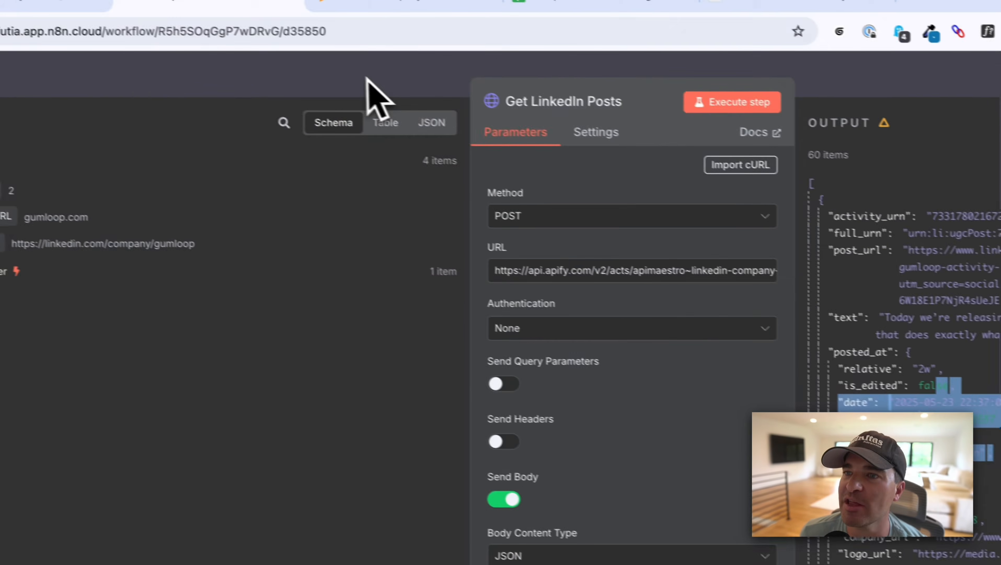
left_click(319, 89)
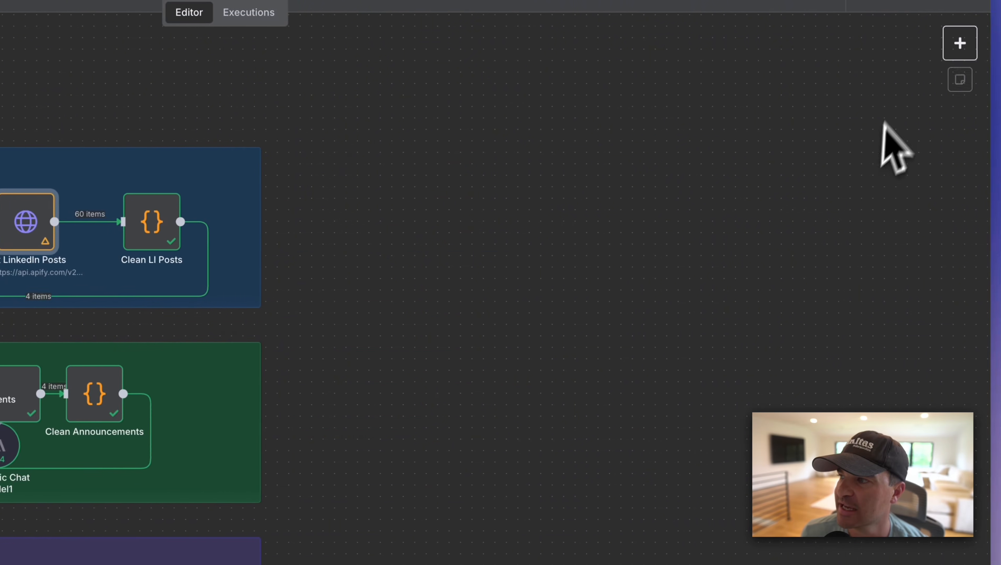
Search the node library for "code" to show the Code node, and close the library without adding anything.
left_click(960, 43)
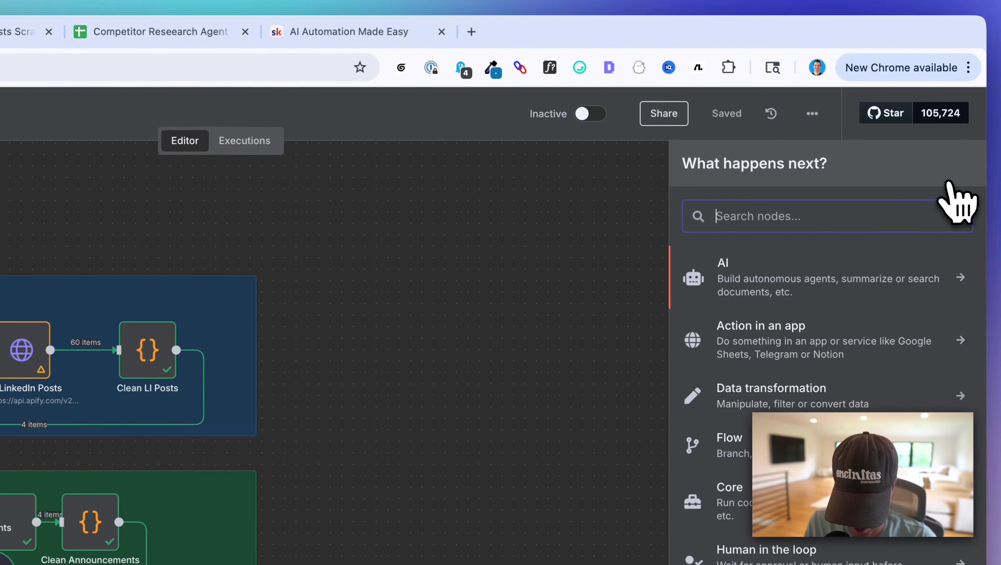
type("code")
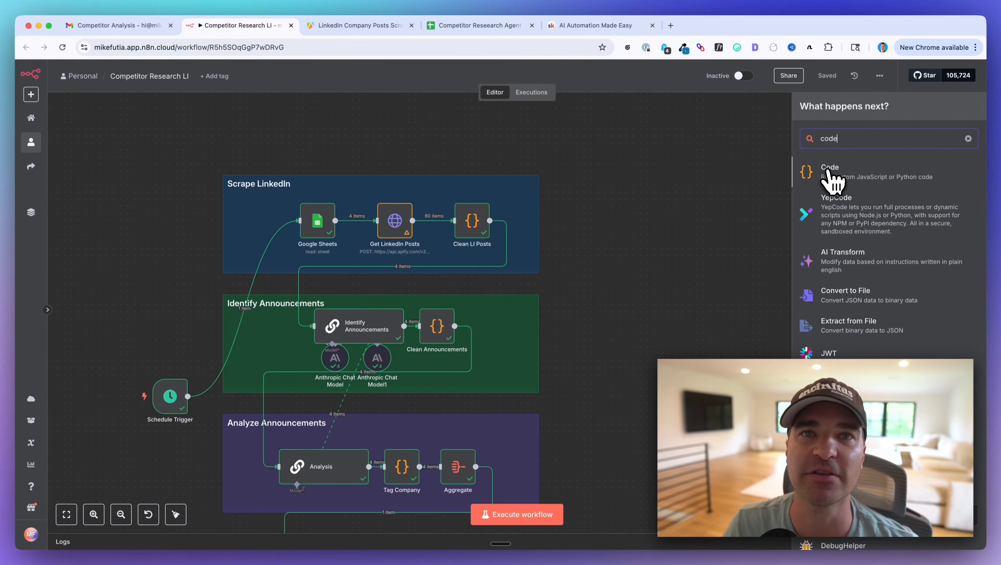
left_click(666, 212)
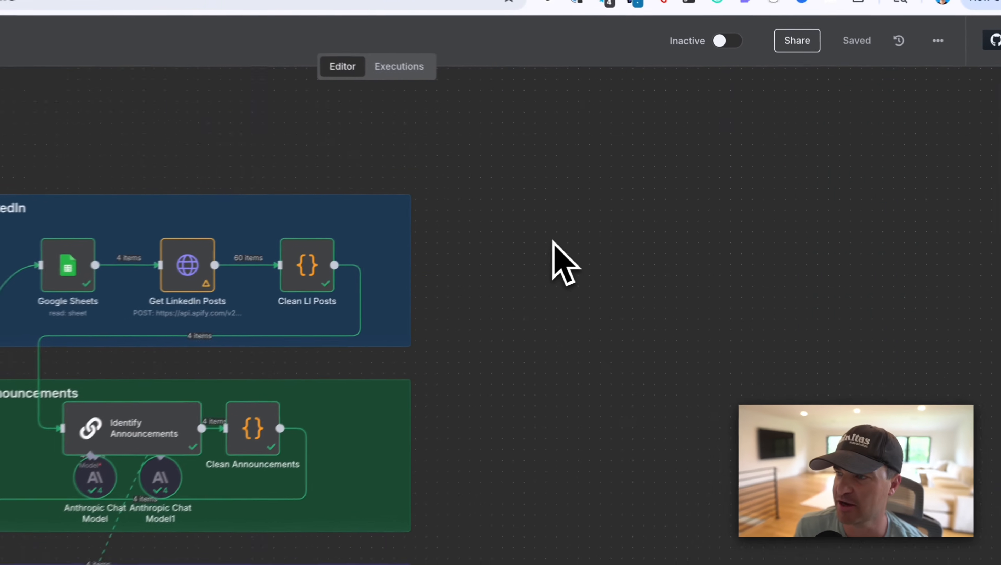
Open the Clean LI Posts node and read through its input schema, from the post text down to the media items.
scroll(342, 279, "up", 5)
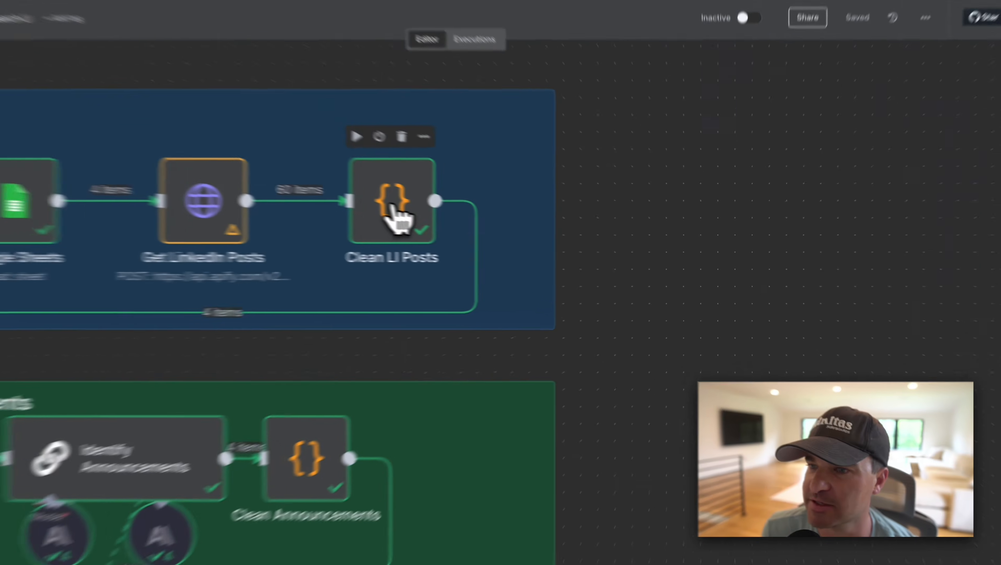
double_click(471, 237)
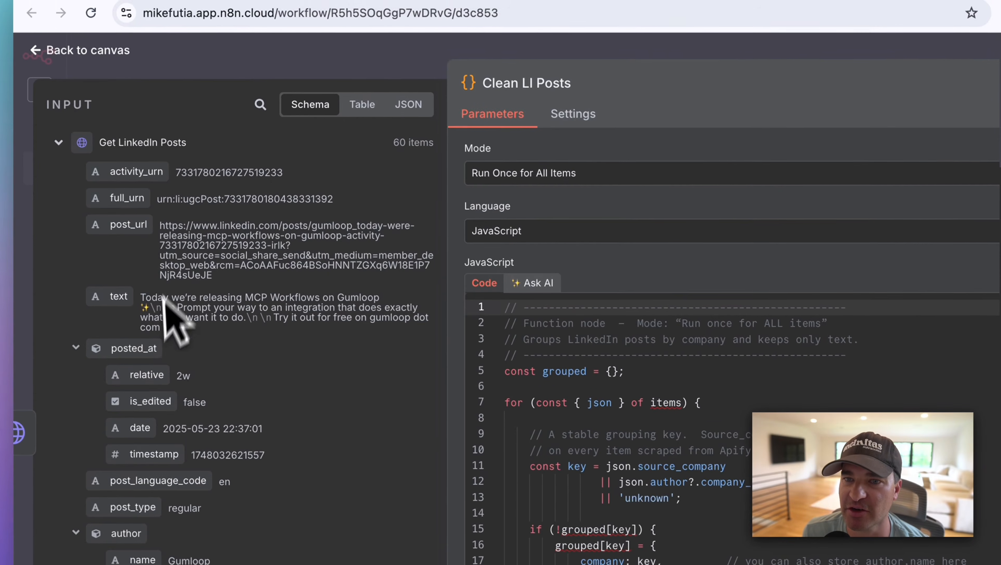
scroll(174, 328, "down", 1)
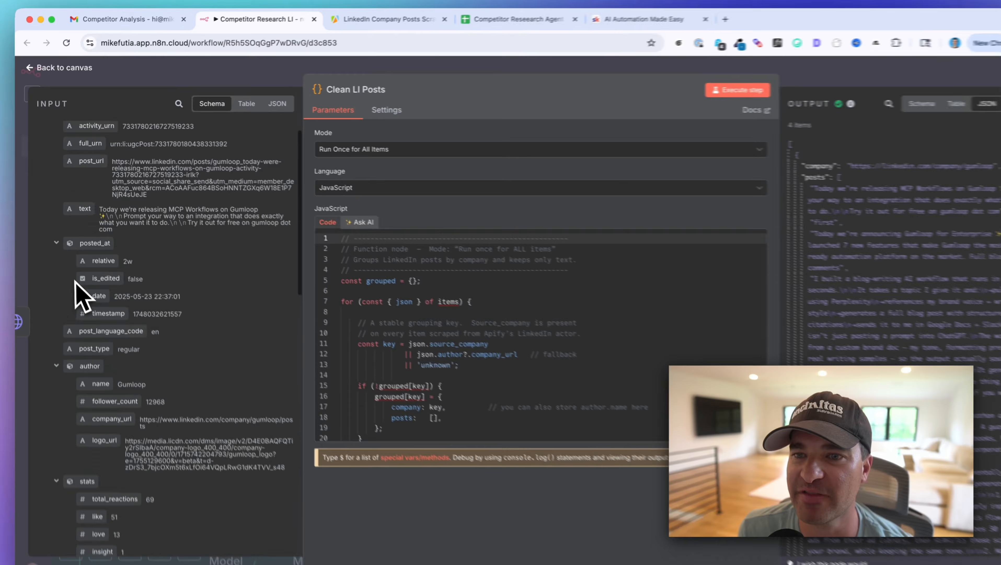
scroll(81, 297, "down", 10)
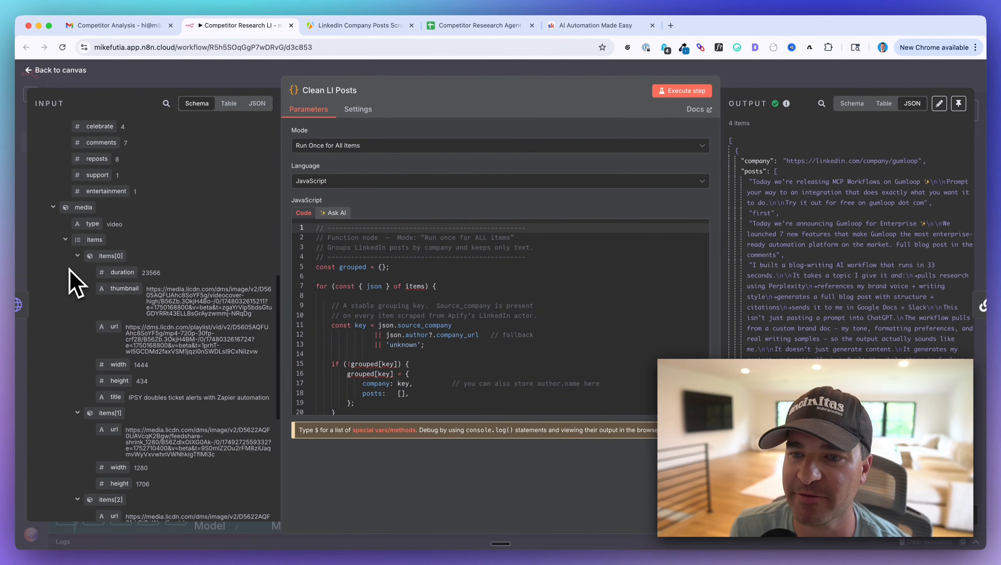
scroll(71, 283, "up", 10)
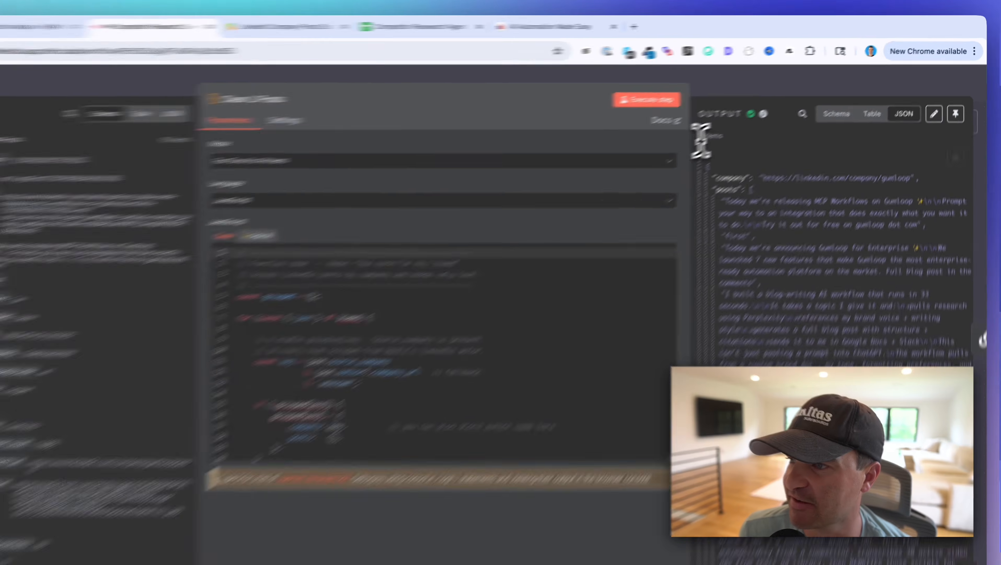
Check the item count and the first item's company URL in the Clean LI Posts output.
triple_click(756, 126)
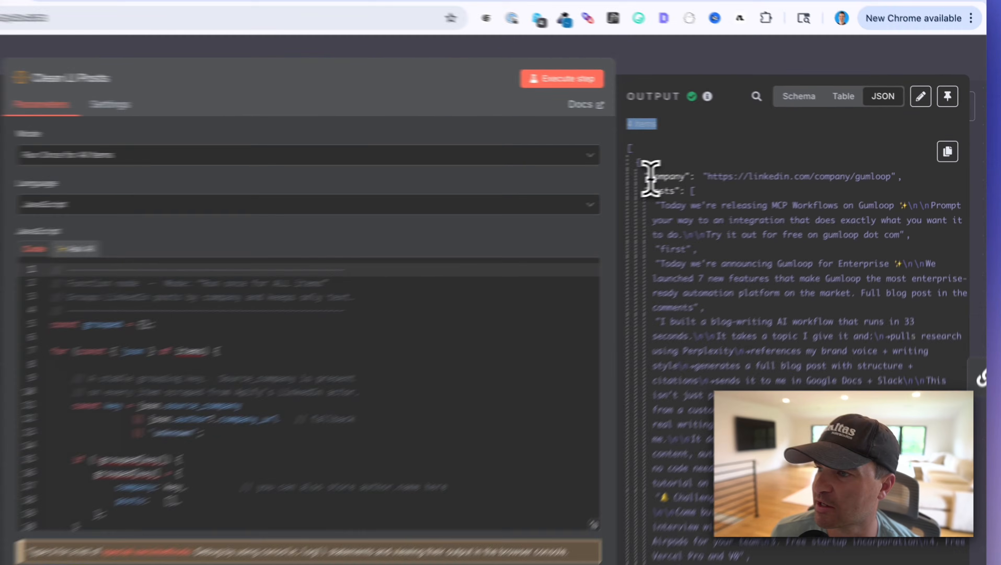
double_click(751, 161)
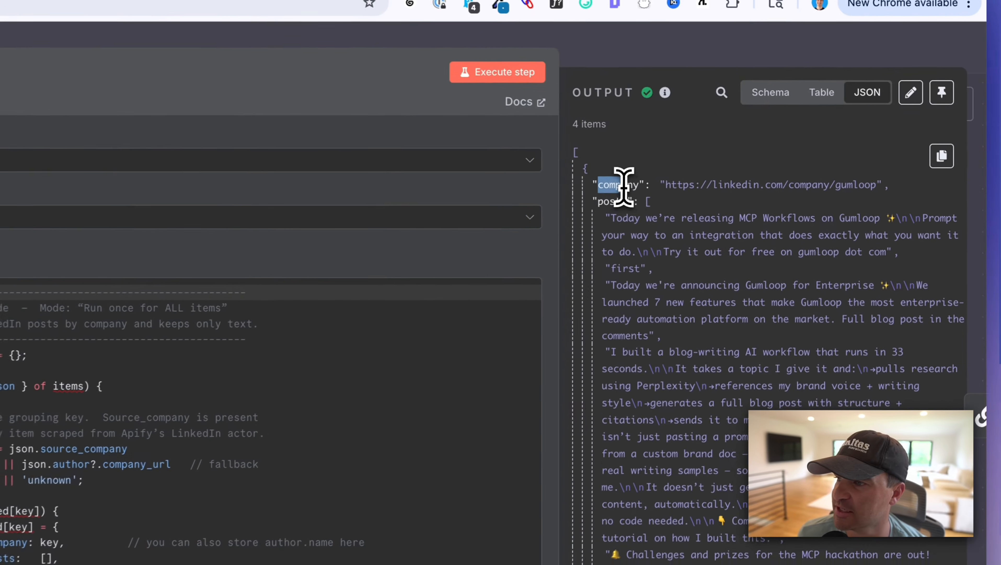
left_click_drag(673, 186, 875, 185)
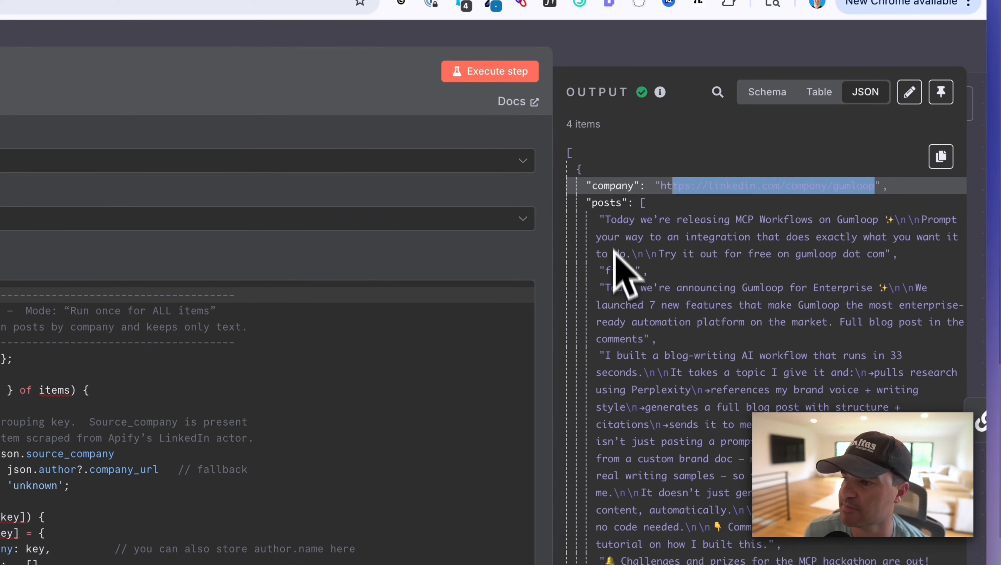
Read through the posts grouped by company in the Clean LI Posts output down to the n8n entry, and return to the first company.
scroll(626, 344, "down", 15)
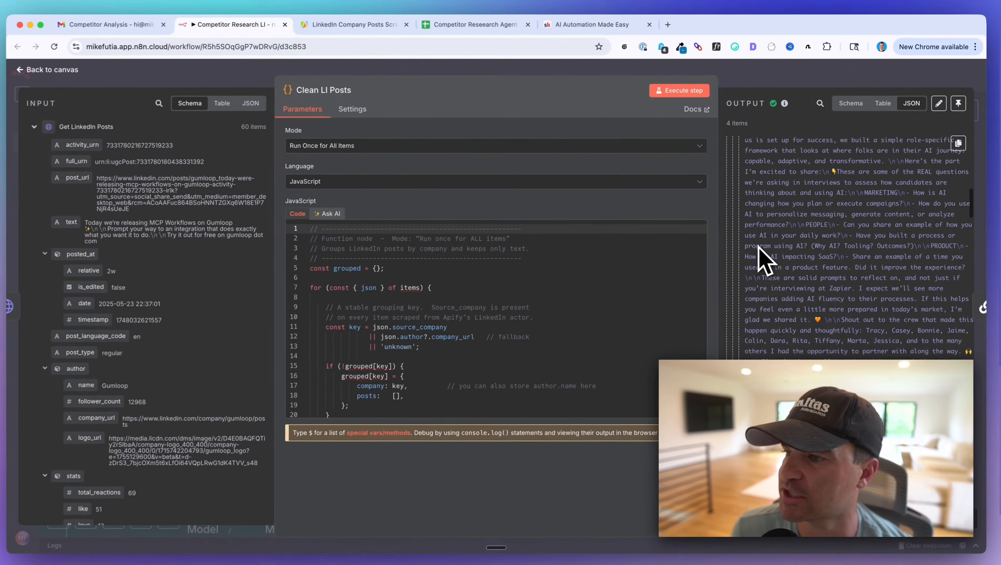
scroll(763, 259, "down", 10)
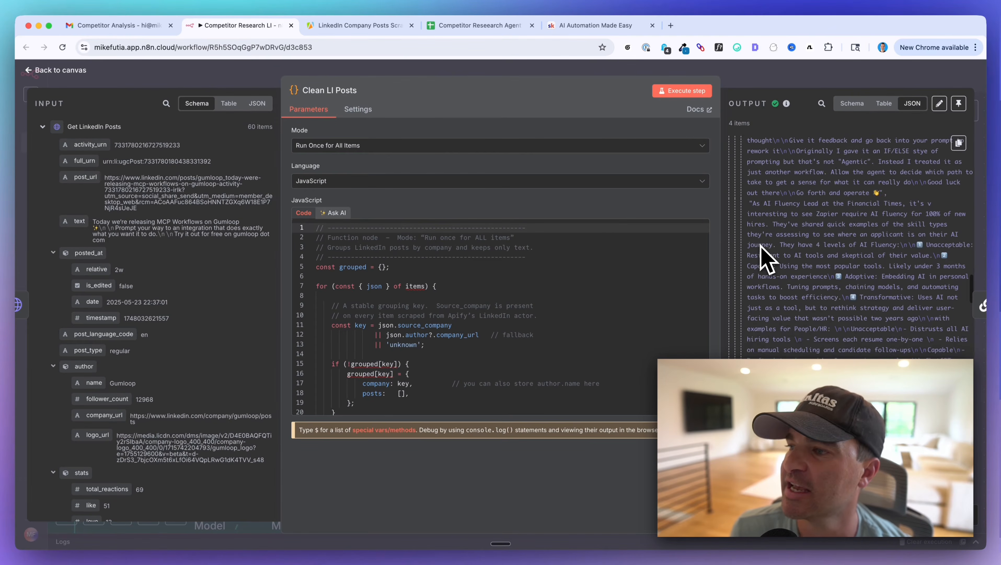
scroll(763, 259, "down", 10)
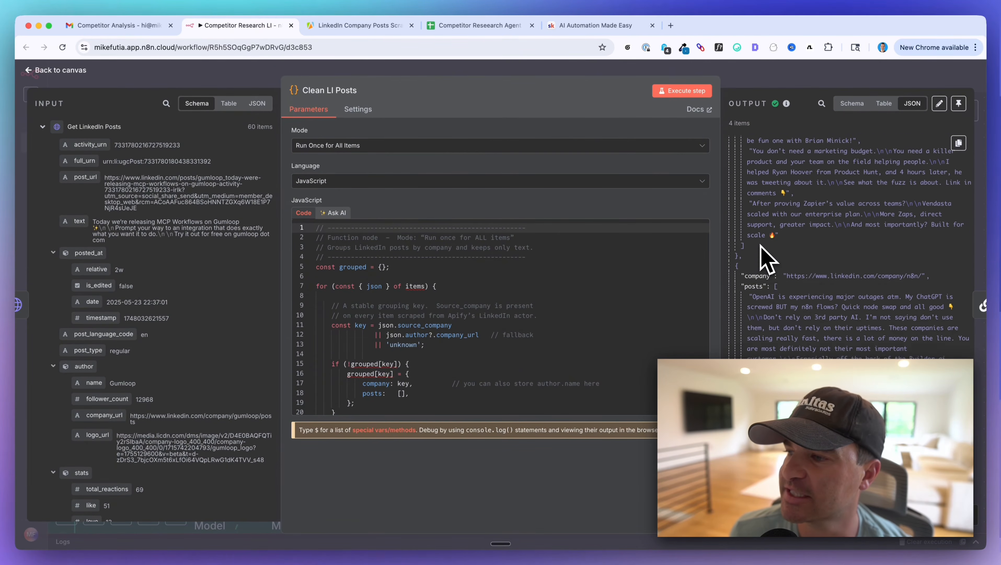
scroll(767, 259, "down", 1)
left_click_drag(748, 250, 934, 257)
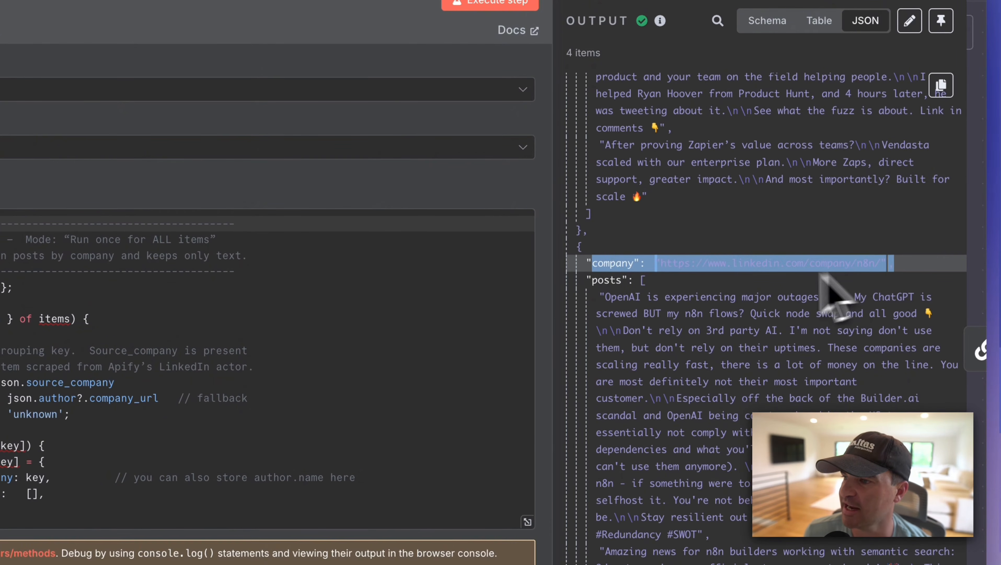
scroll(768, 277, "up", 10)
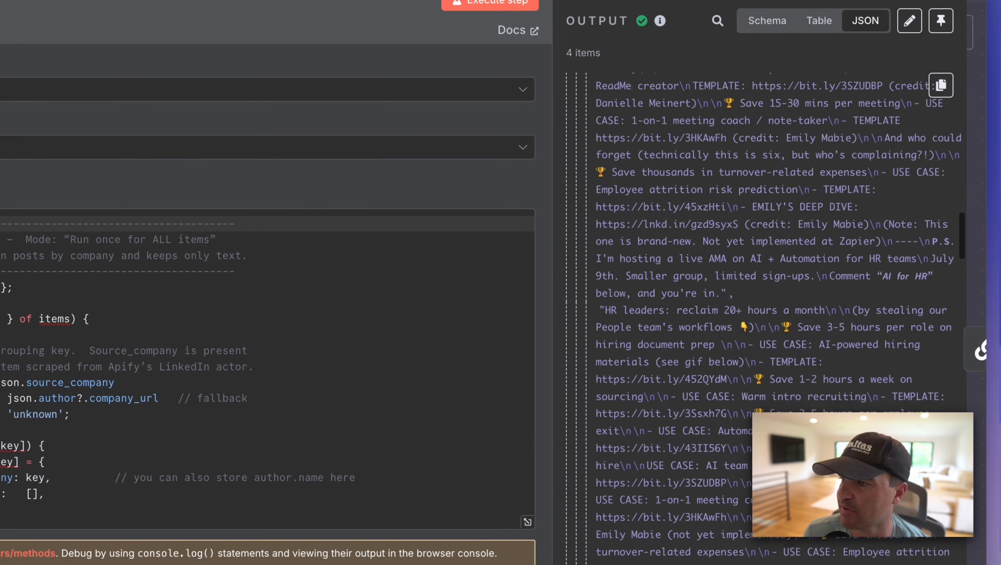
left_click_drag(655, 115, 881, 114)
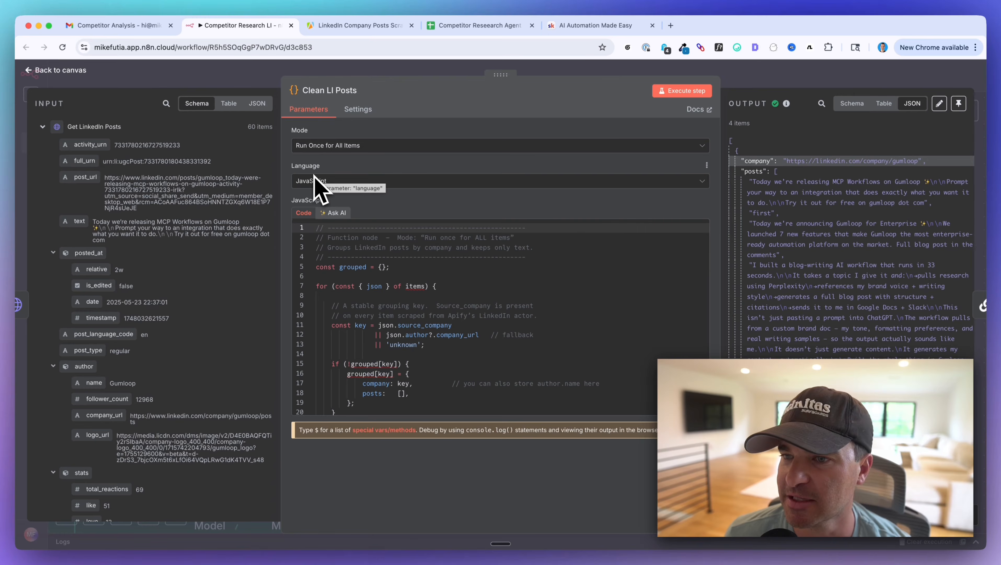
Read through the JavaScript in the Clean LI Posts node that groups posts by company and keeps only the text.
scroll(429, 343, "down", 5)
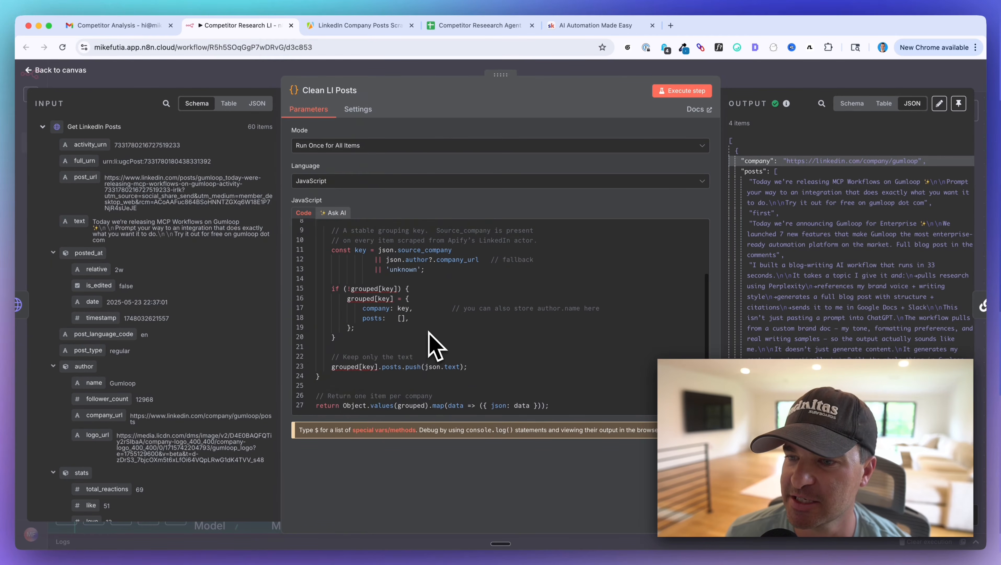
scroll(433, 344, "up", 5)
scroll(435, 347, "down", 3)
scroll(374, 379, "up", 3)
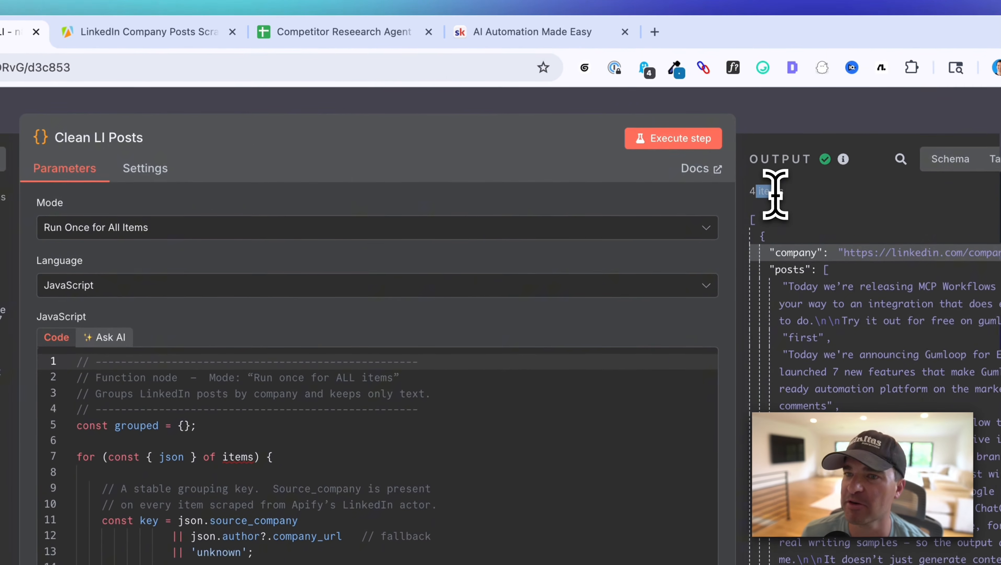
Compare the Clean LI Posts output item count with the LinkedIn URLs listed in the competitor Google Sheet, and return to n8n.
left_click_drag(732, 124, 746, 124)
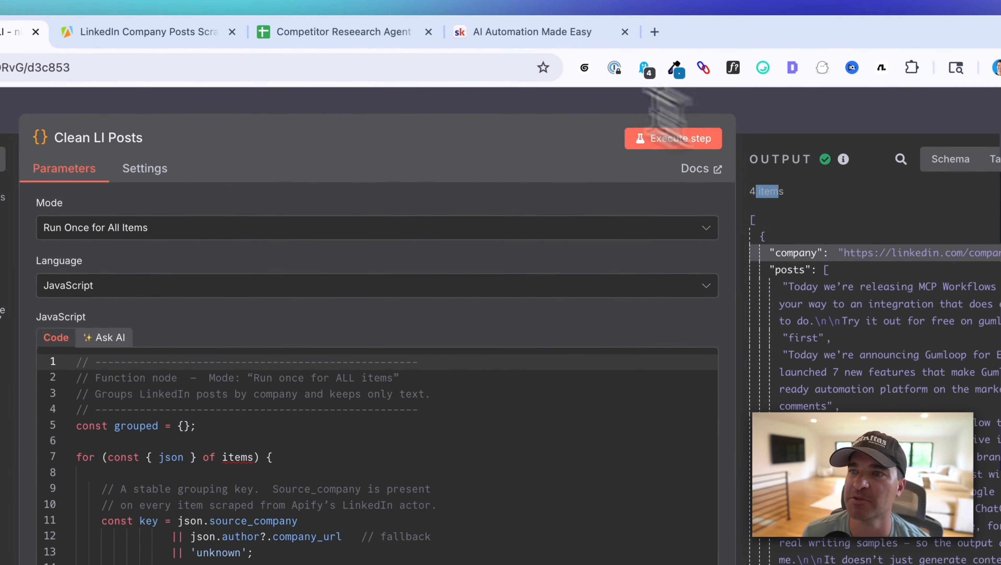
left_click(346, 28)
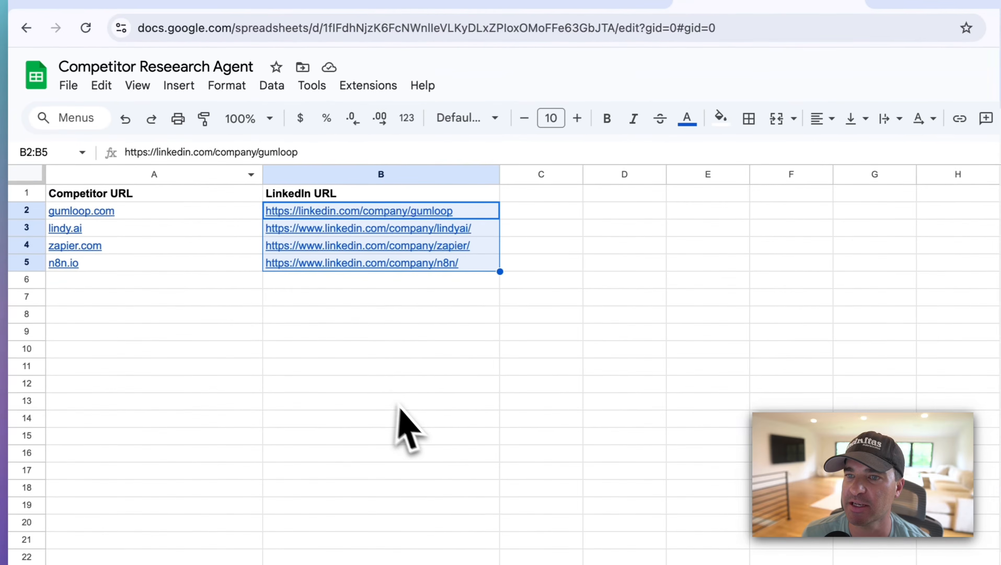
left_click(399, 407)
left_click_drag(392, 211, 393, 261)
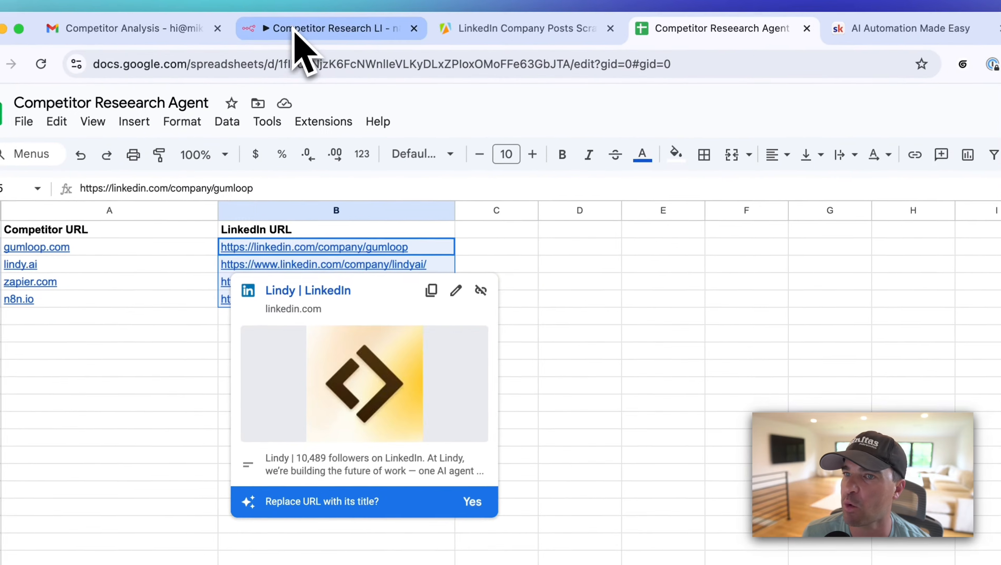
left_click(340, 4)
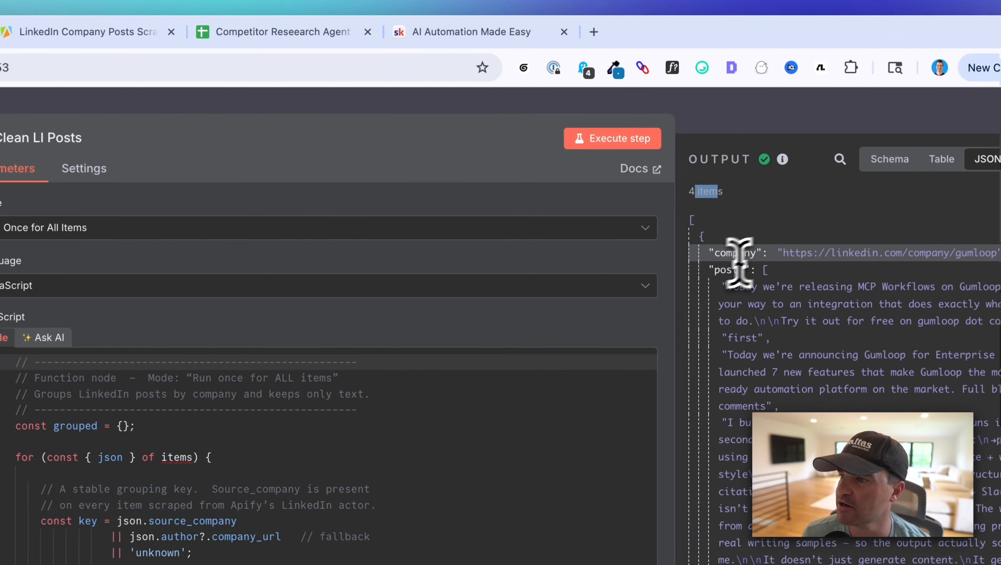
Read through the posts grouped under each company in the Clean LI Posts output, and return to the beginning of the list.
left_click_drag(714, 272, 742, 273)
scroll(764, 275, "down", 5)
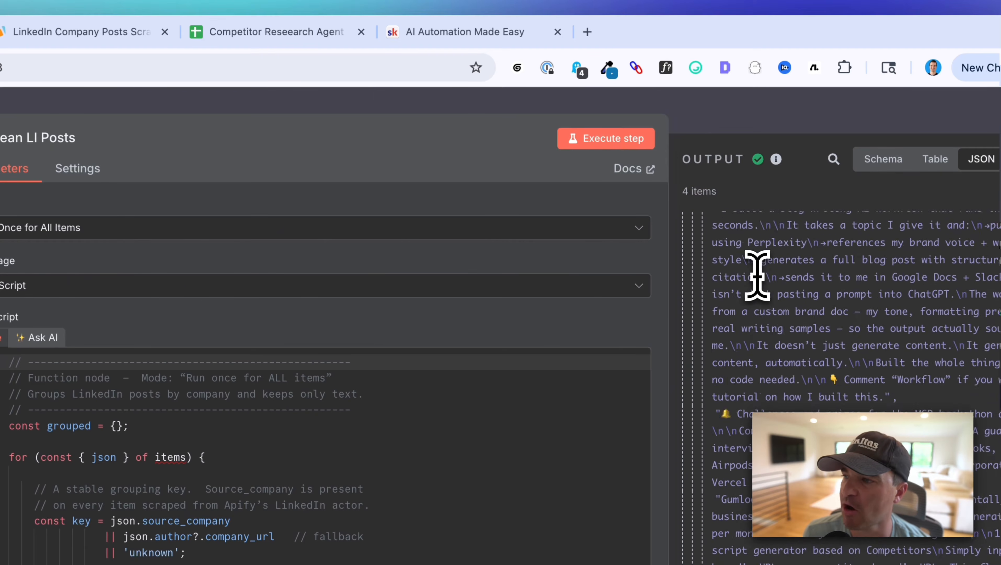
scroll(758, 275, "down", 10)
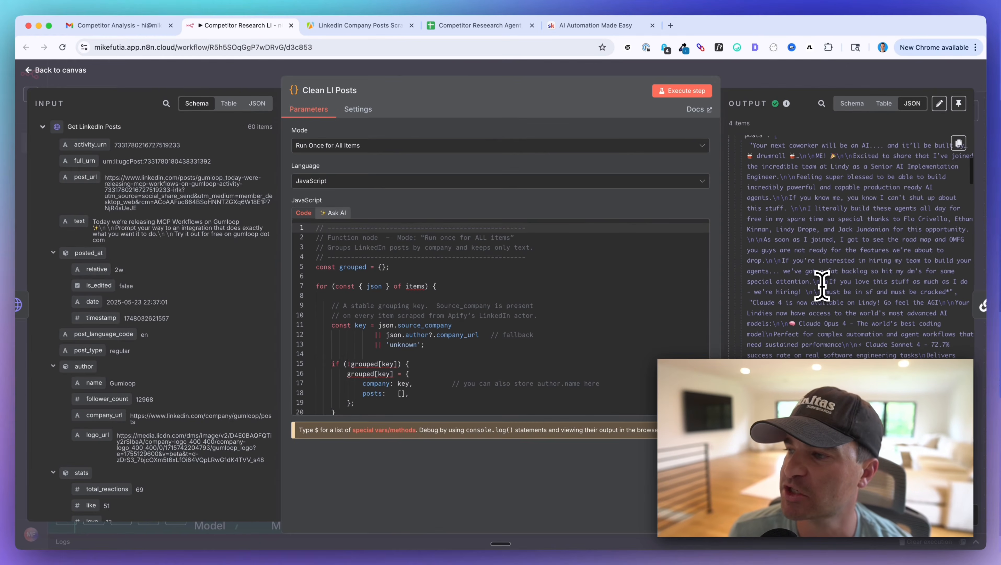
scroll(821, 284, "up", 10)
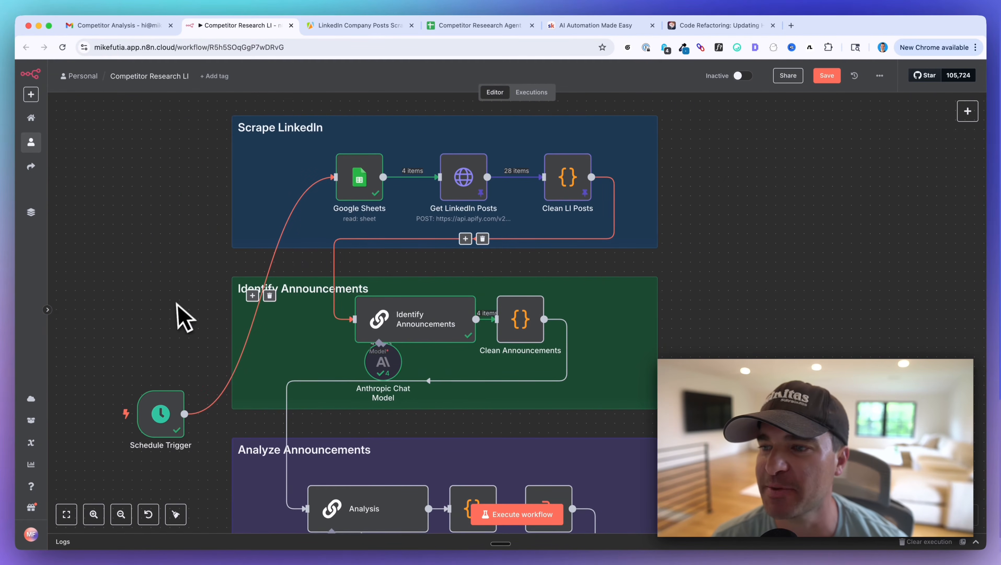
Inspect the Identify Announcements section on the canvas, search the node library for "llm", and clear the search.
scroll(244, 313, "up", 3)
scroll(242, 312, "up", 2)
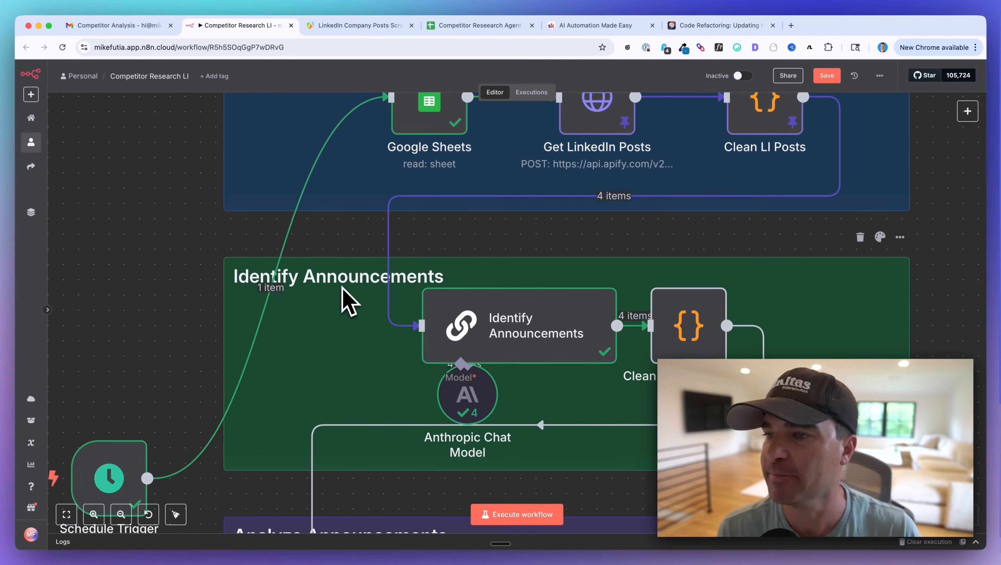
mouse_move(404, 291)
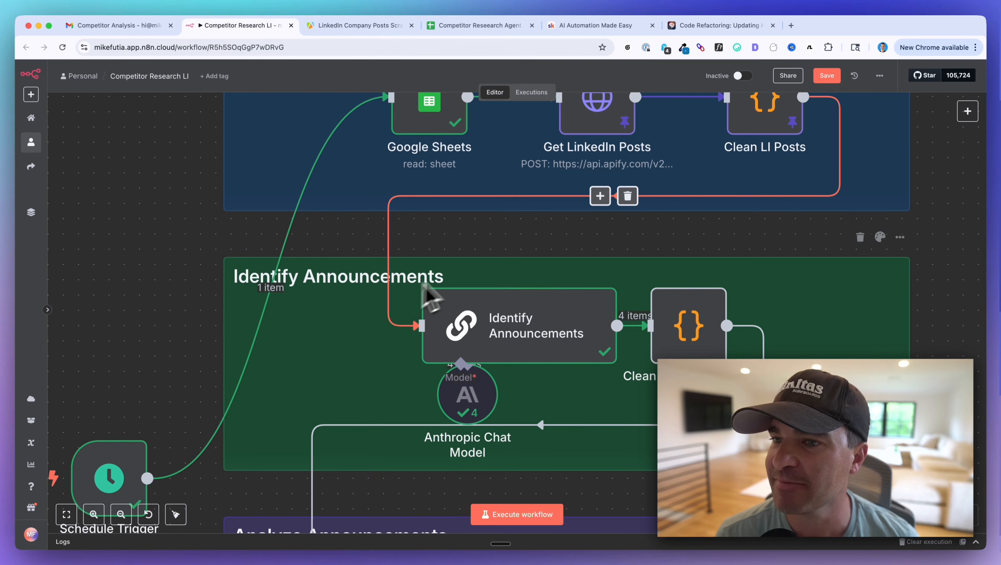
scroll(429, 296, "down", 5)
scroll(518, 268, "up", 5)
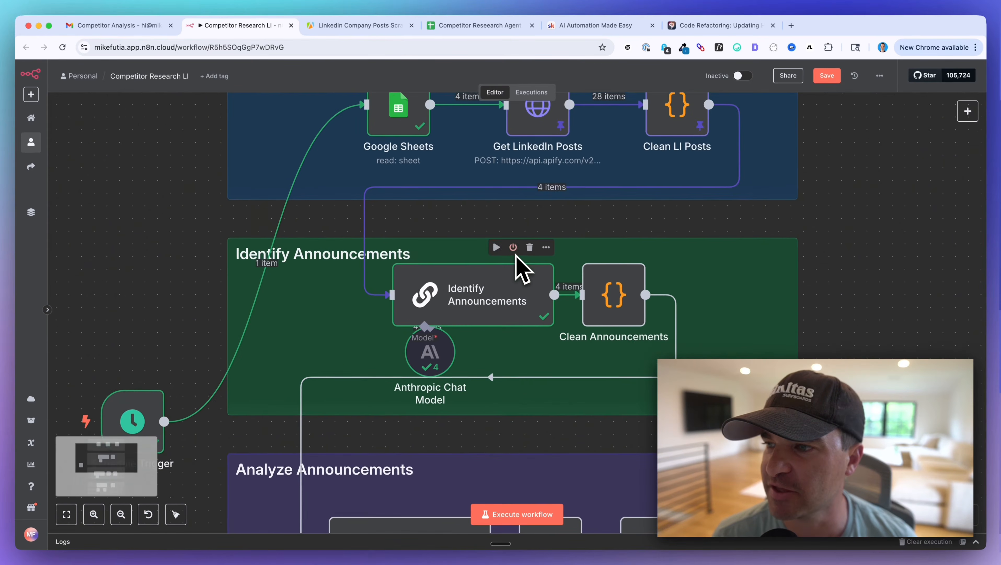
scroll(519, 268, "down", 2)
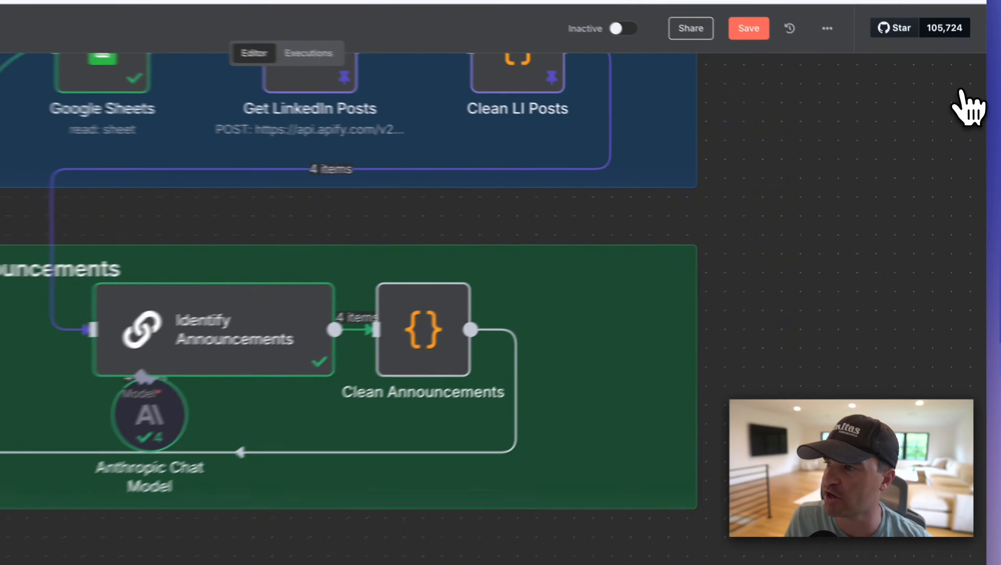
left_click(967, 111)
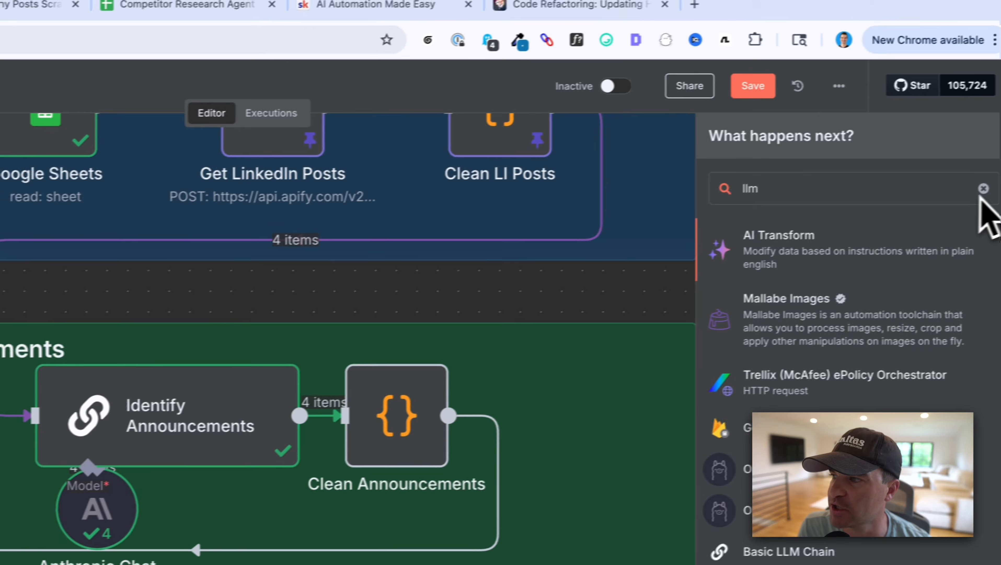
left_click(983, 189)
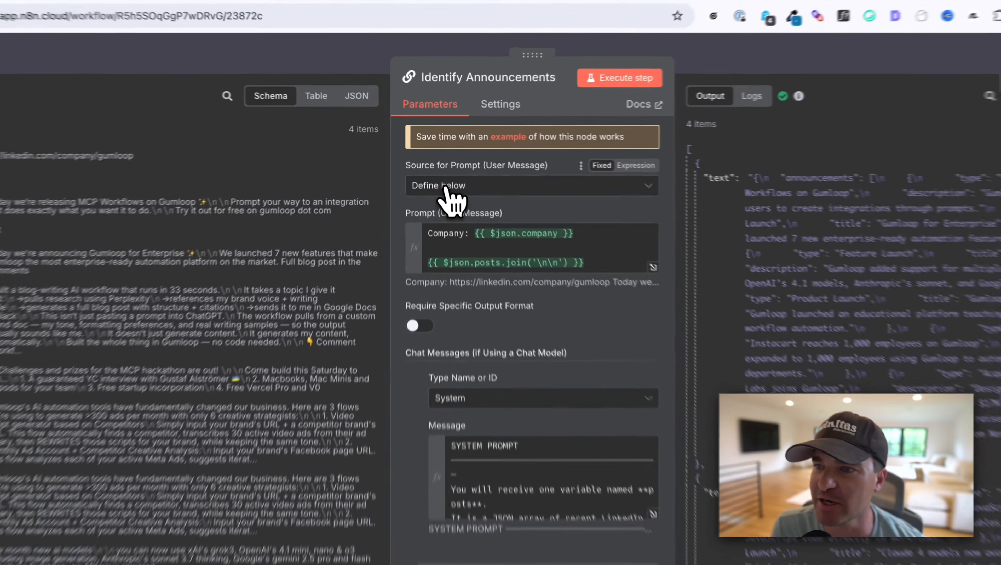
Check the prompt source options of the Identify Announcements node, keep Define below, and open its user message prompt in the expression editor.
left_click(459, 166)
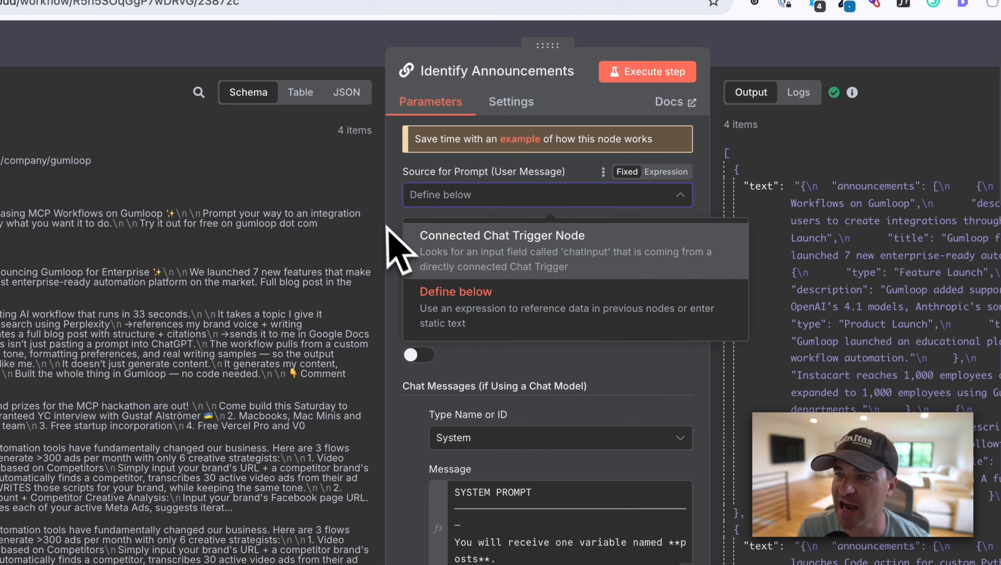
left_click(395, 228)
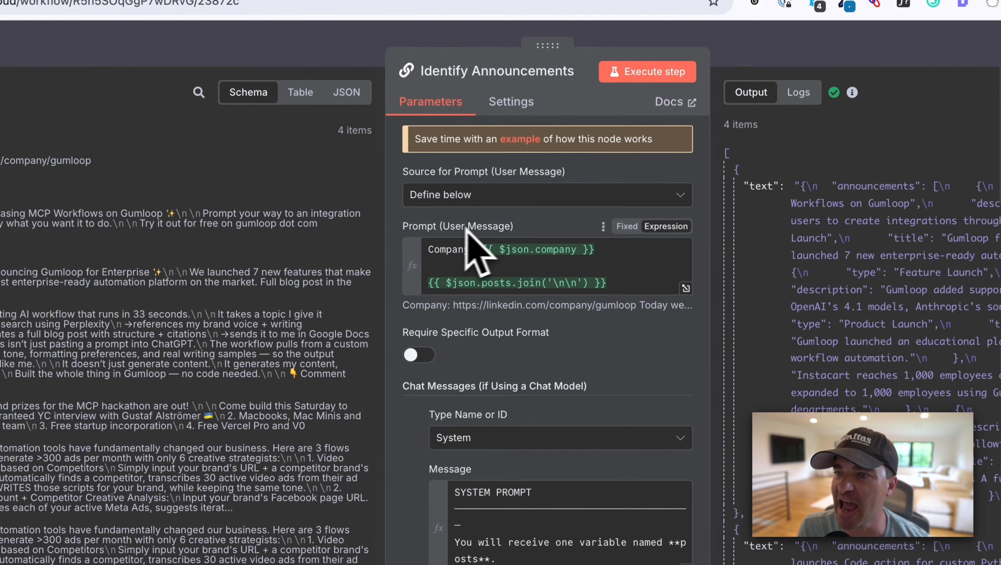
left_click(686, 288)
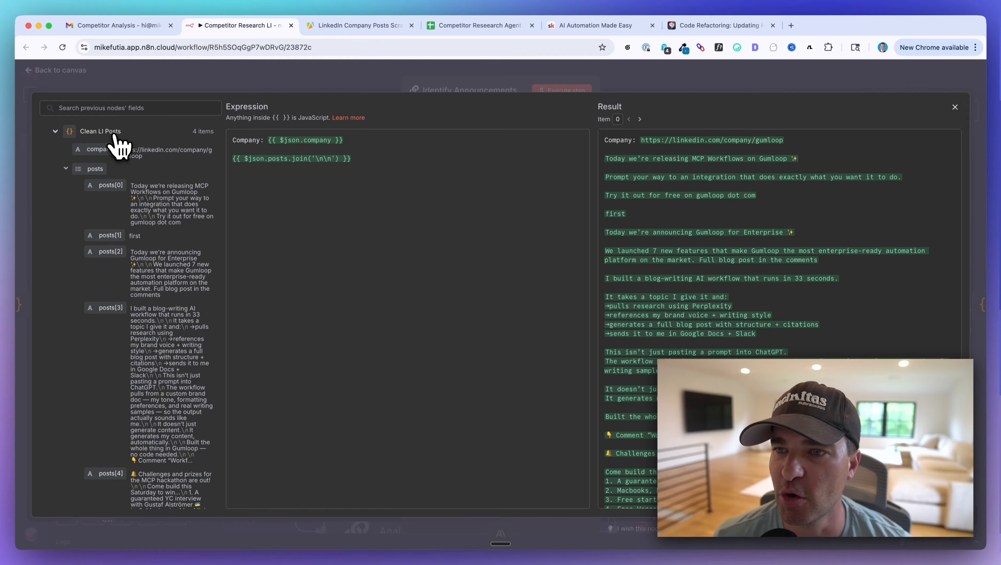
Compare the {{ $json.company }} expression in the user message prompt with the company line in its result.
left_click_drag(267, 140, 362, 139)
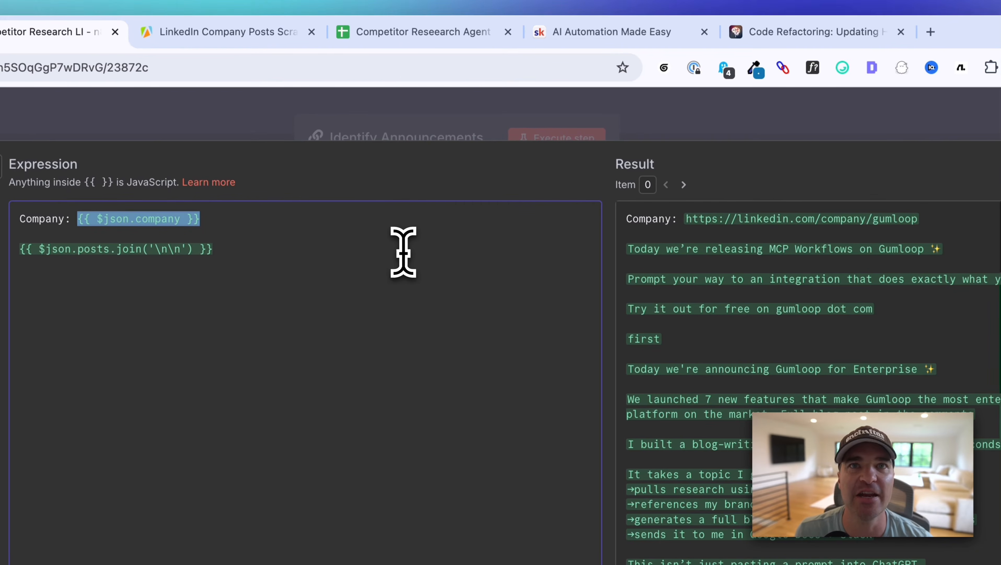
left_click(354, 269)
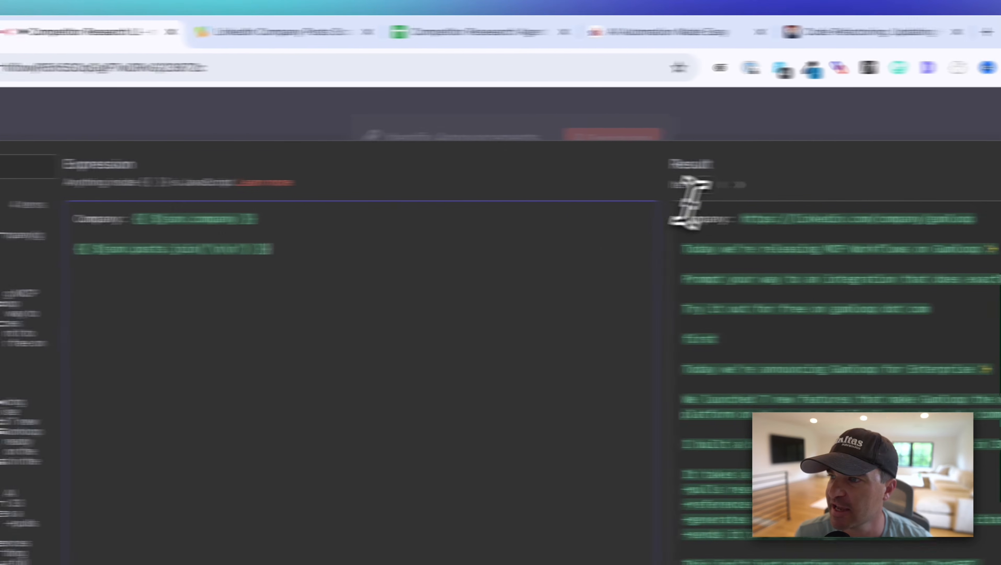
triple_click(870, 217)
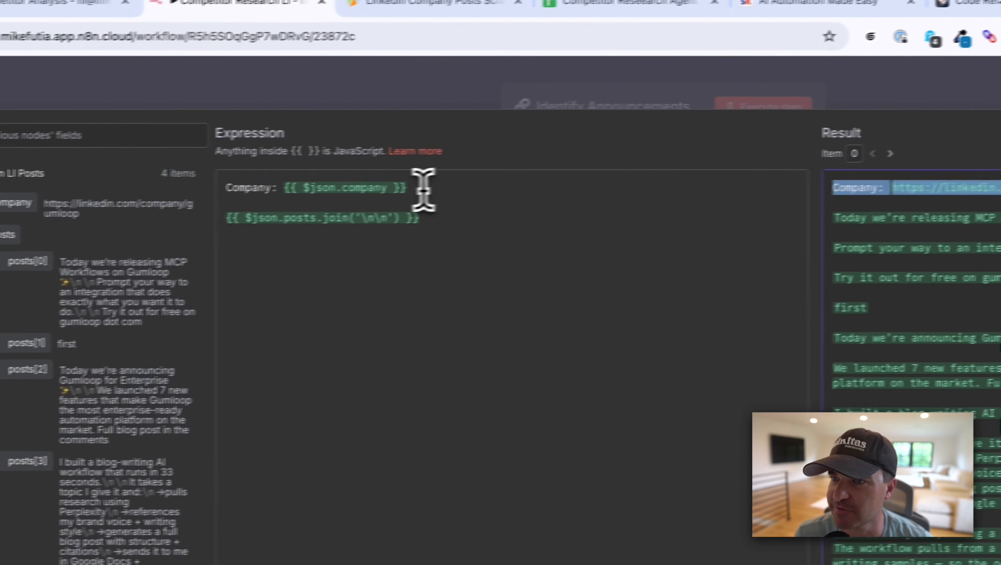
left_click_drag(423, 189, 282, 189)
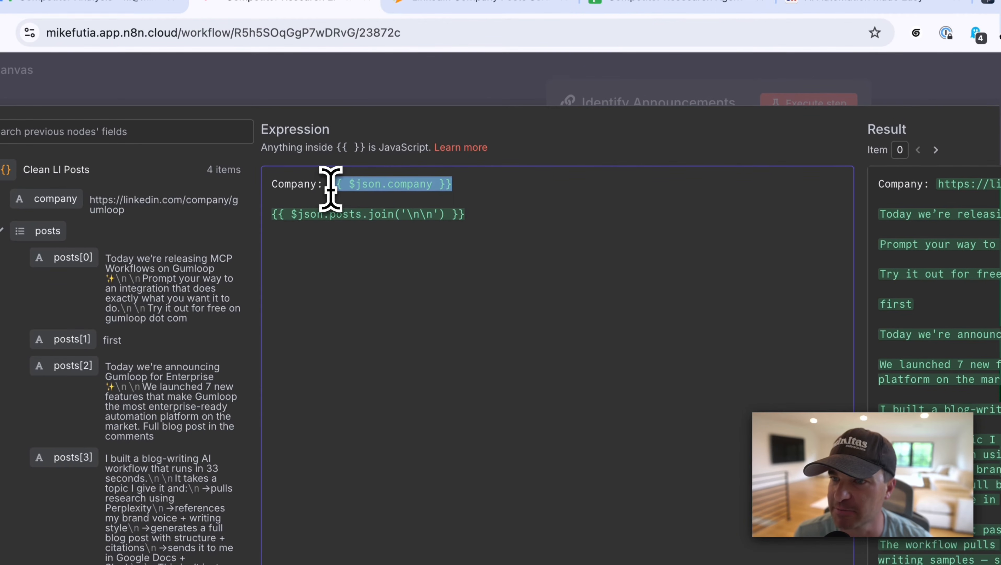
left_click(519, 212)
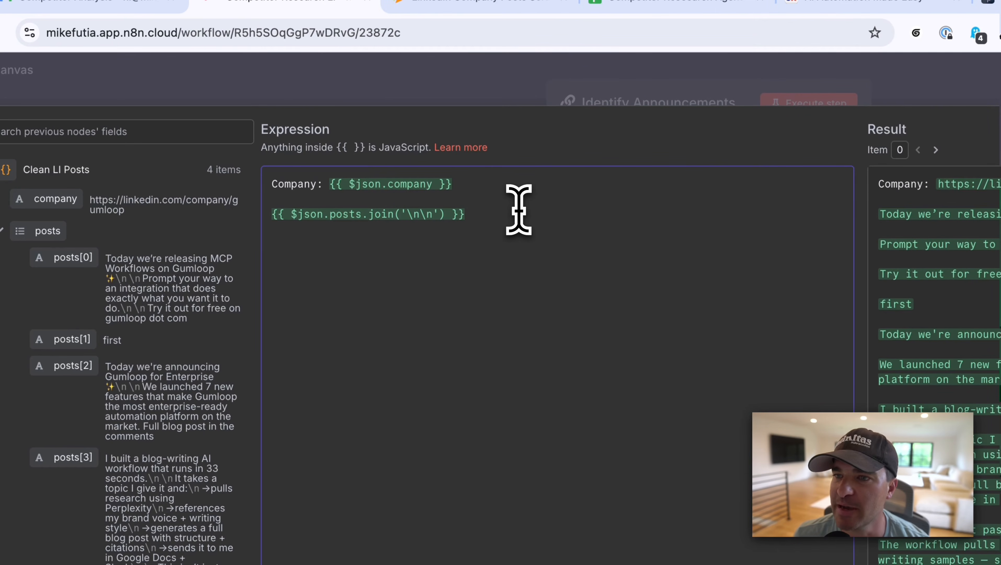
Examine the {{ $json.posts.join('\n\n') }} expression, read through the joined posts in its result, and close the expression editor.
left_click_drag(271, 214, 400, 214)
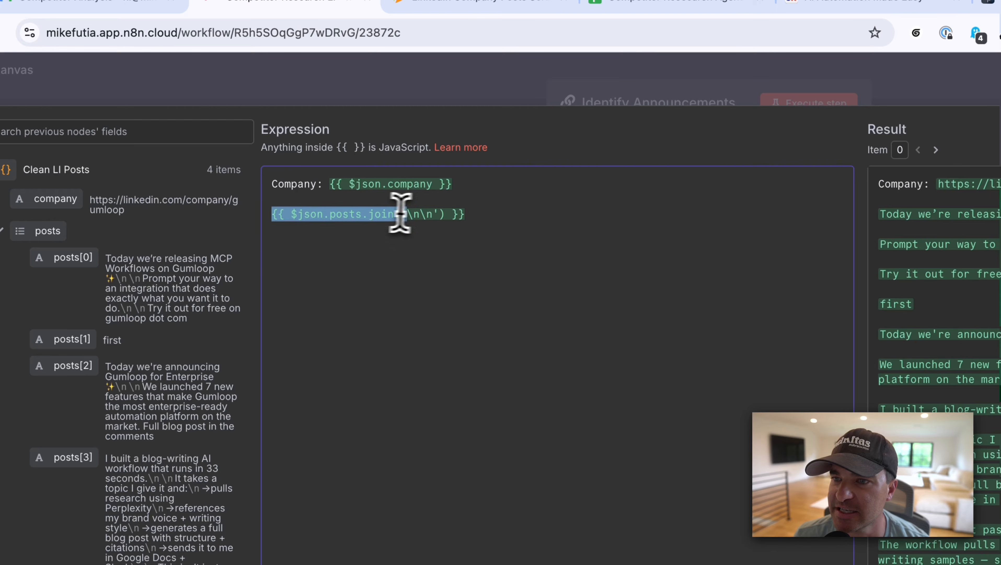
left_click(437, 304)
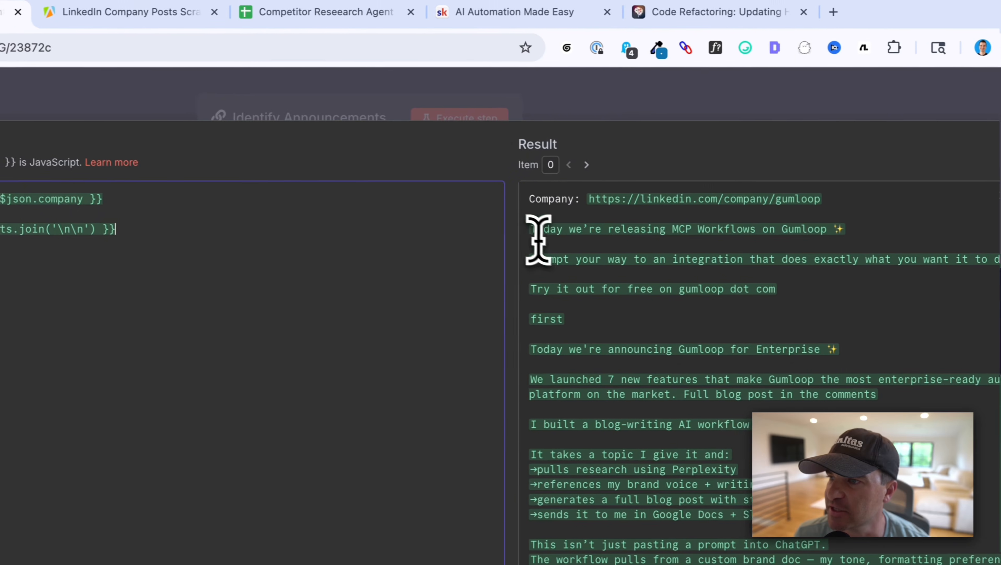
left_click(526, 231)
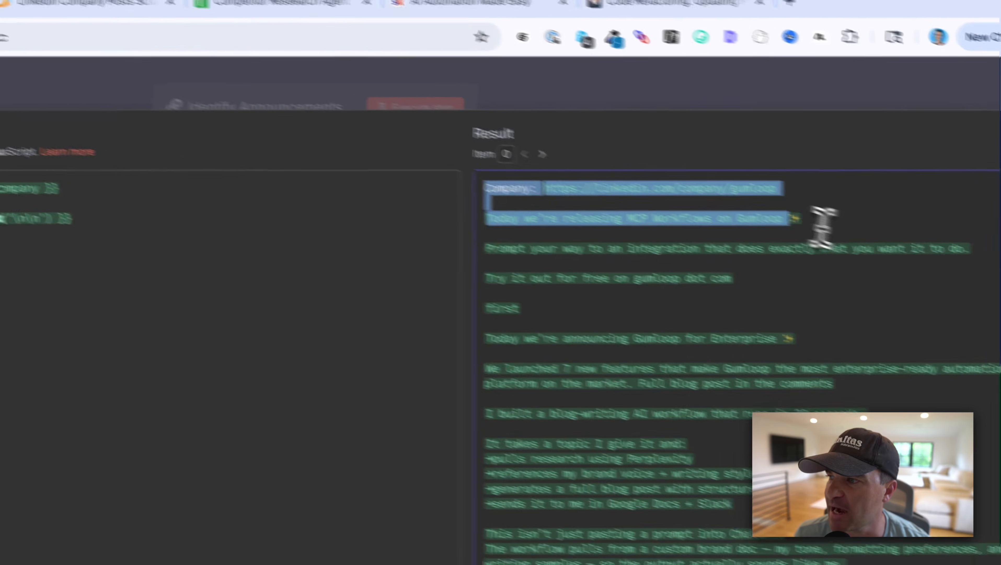
scroll(606, 296, "down", 15)
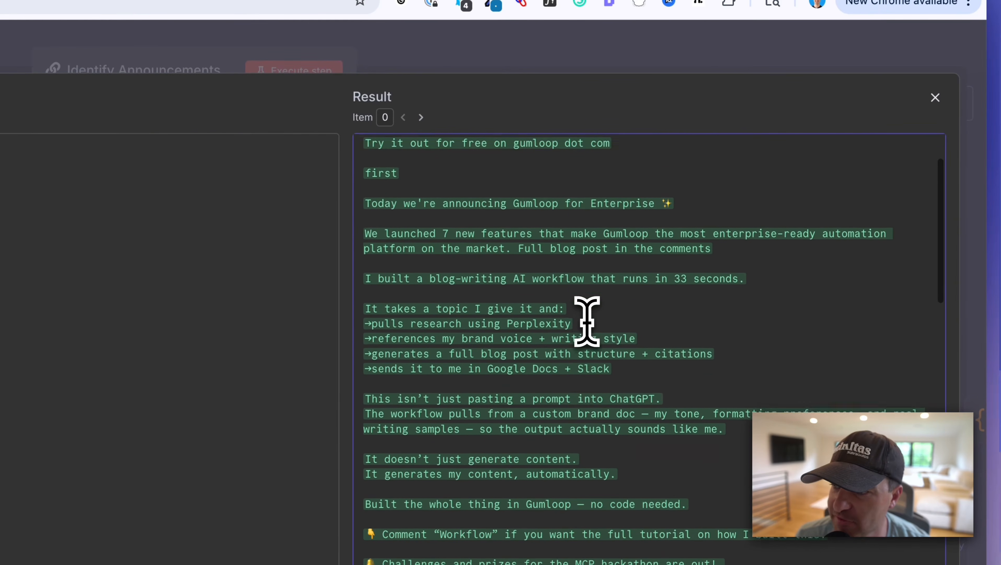
scroll(589, 319, "down", 3)
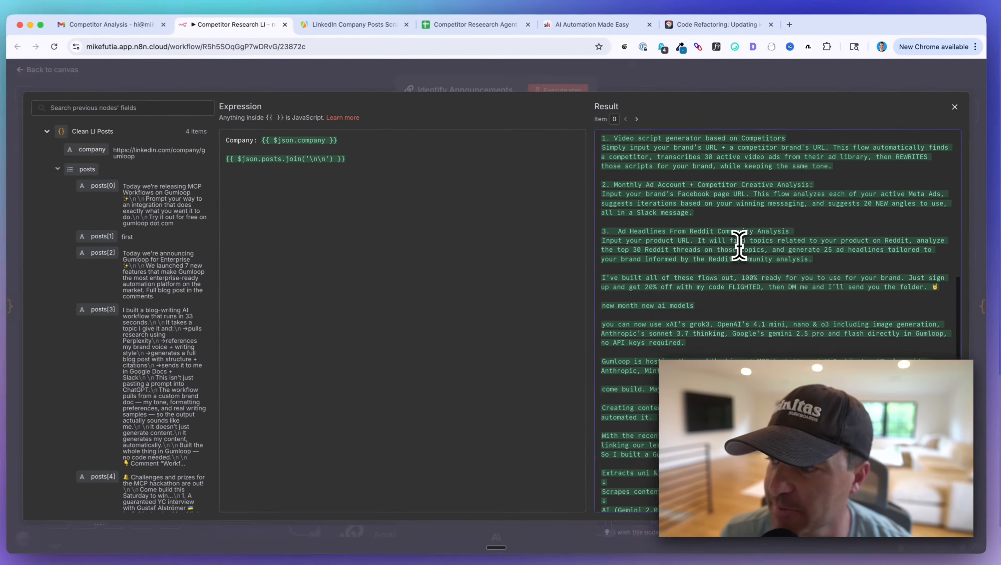
scroll(589, 319, "up", 20)
left_click(550, 178)
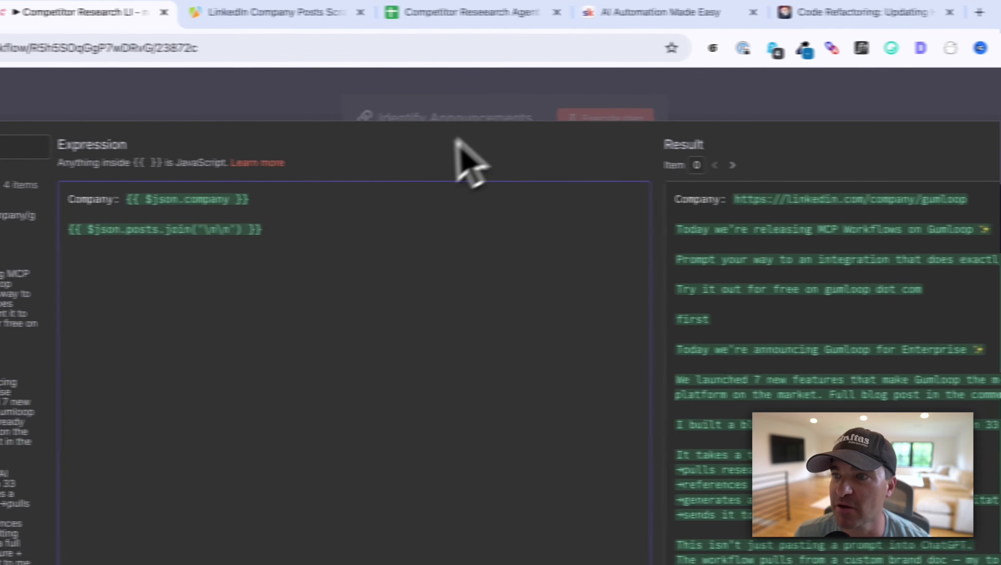
left_click(519, 125)
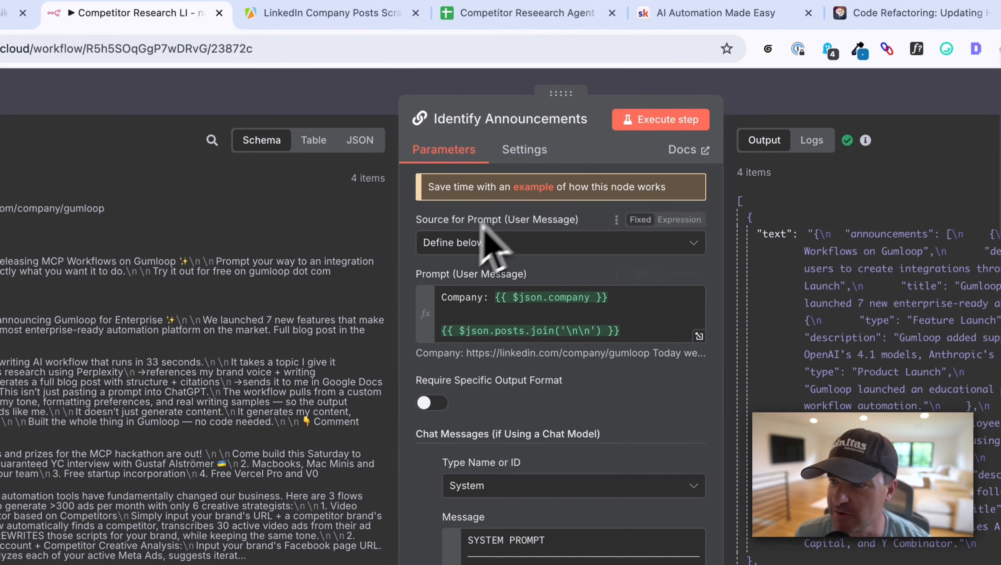
Check the chat message type options, keep System, and open the system message in the expression editor.
scroll(494, 317, "down", 1)
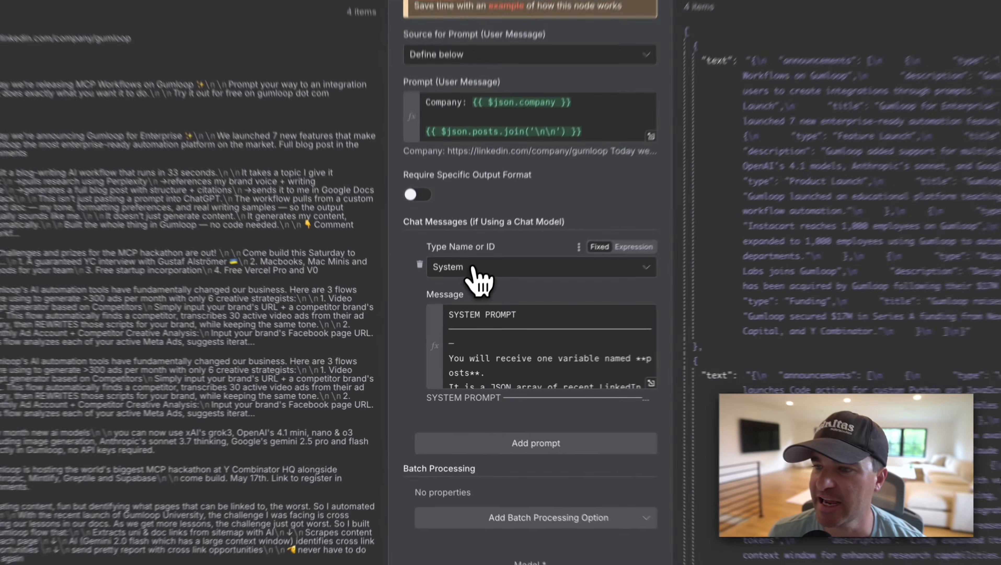
left_click(439, 306)
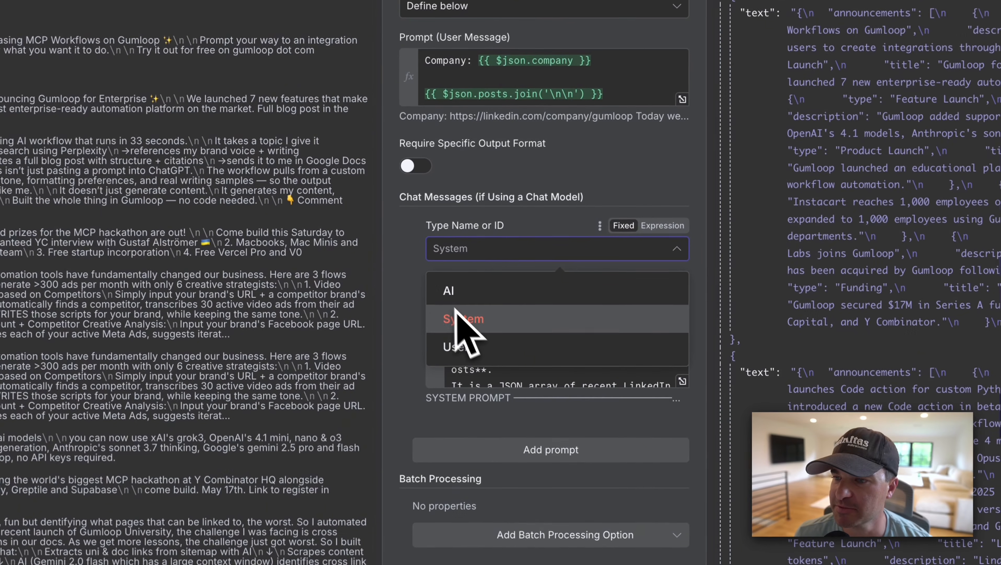
left_click(443, 314)
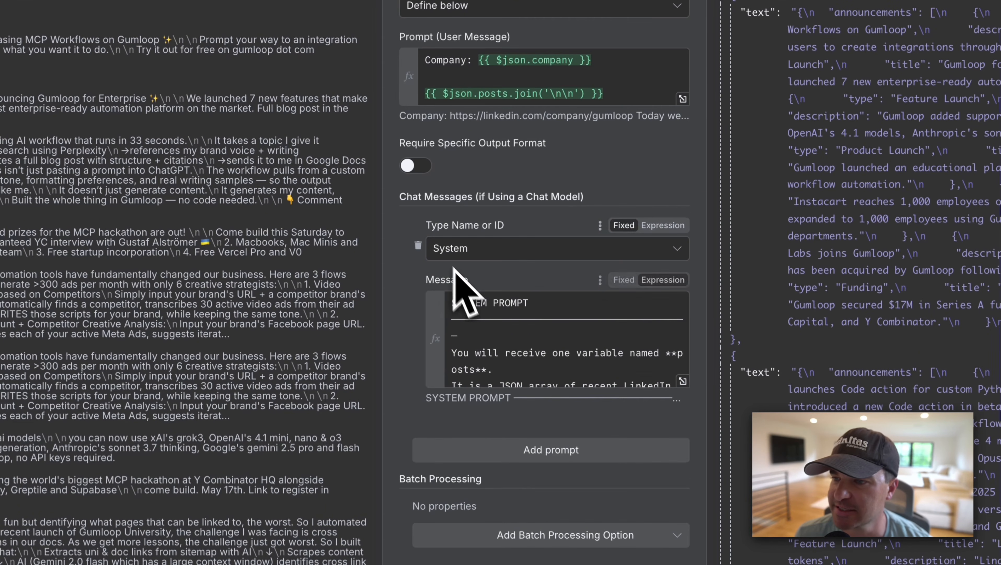
left_click(683, 381)
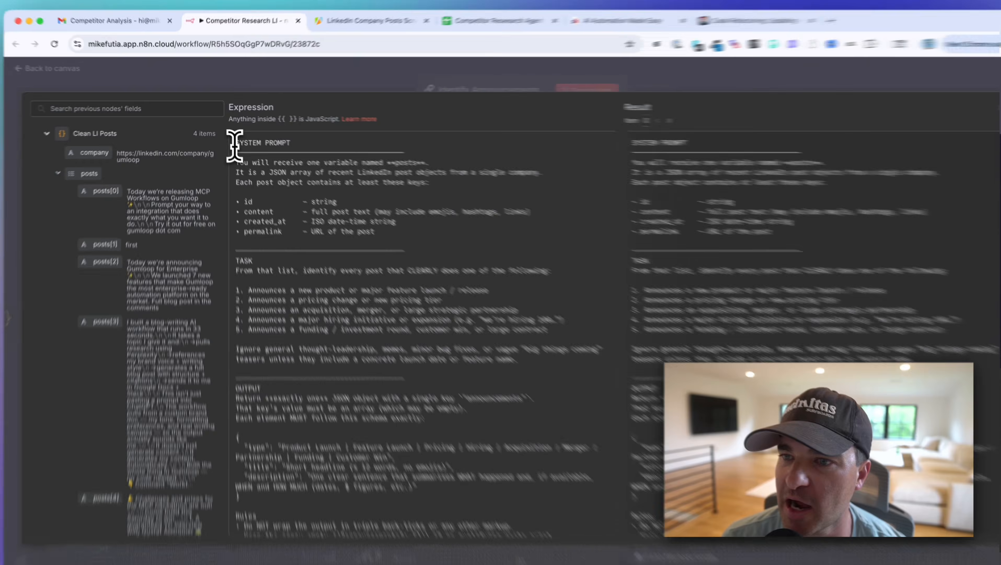
Read the system prompt's TASK section, focusing on the five kinds of announcements to identify.
left_click_drag(232, 140, 284, 140)
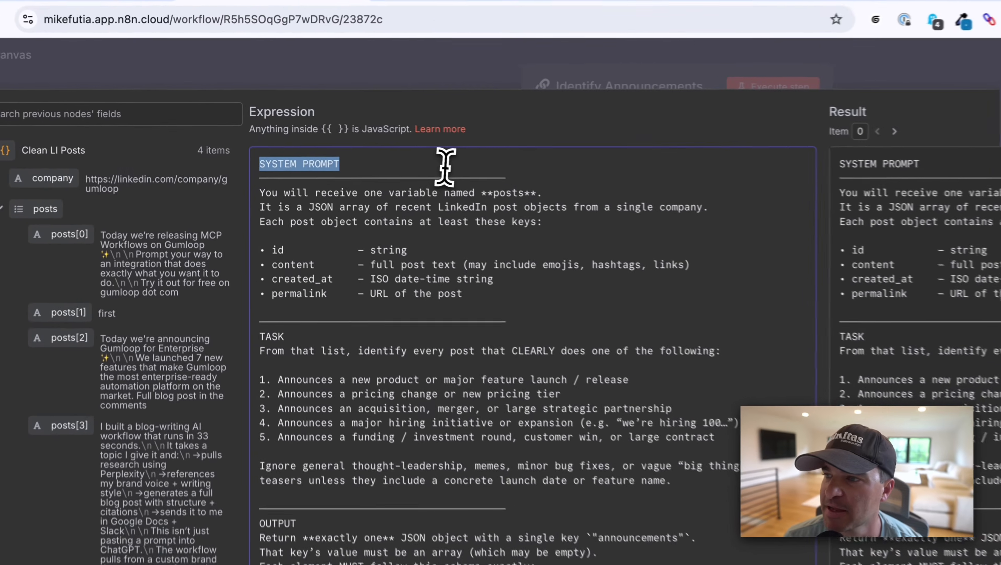
scroll(396, 368, "down", 3)
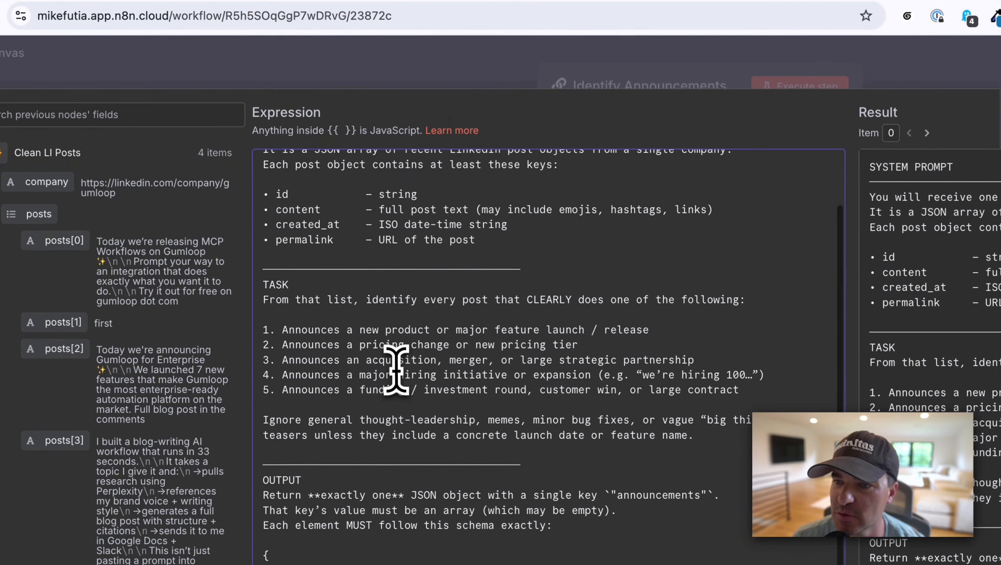
left_click_drag(282, 324, 476, 324)
left_click(482, 325)
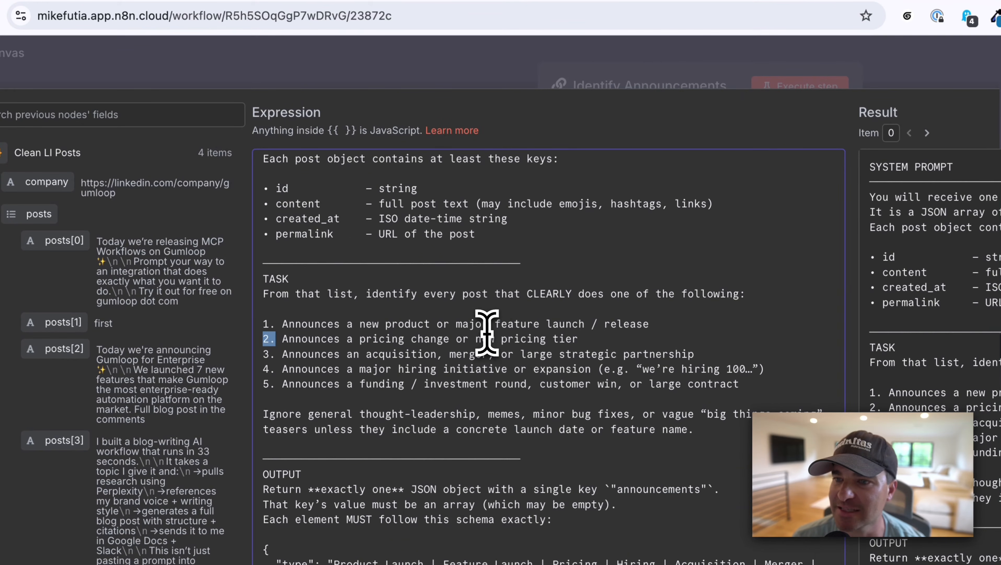
left_click_drag(281, 324, 623, 382)
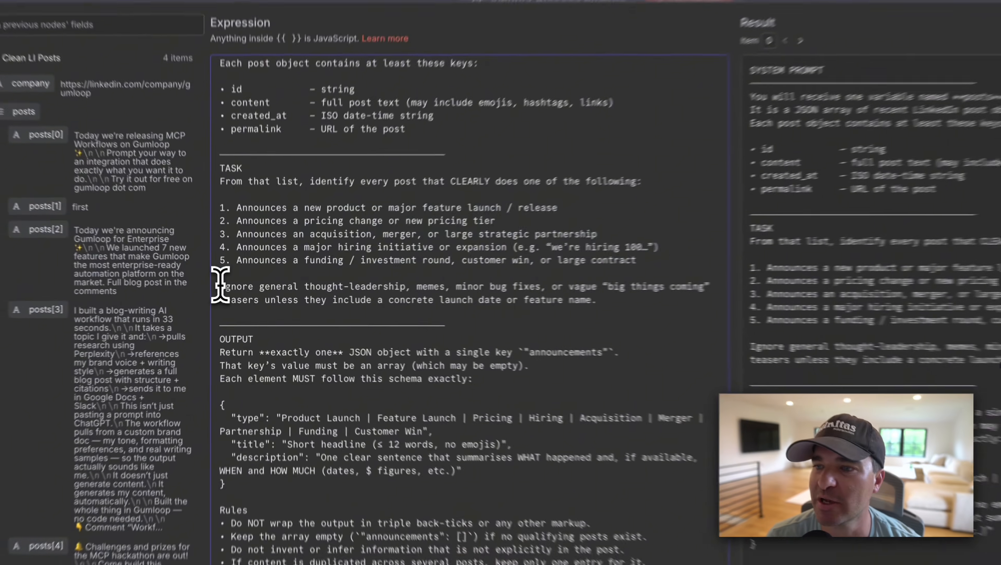
Read the system prompt's ignore rule and the OUTPUT section's JSON schema with its announcement types, and close the expression editor.
left_click_drag(234, 291, 534, 305)
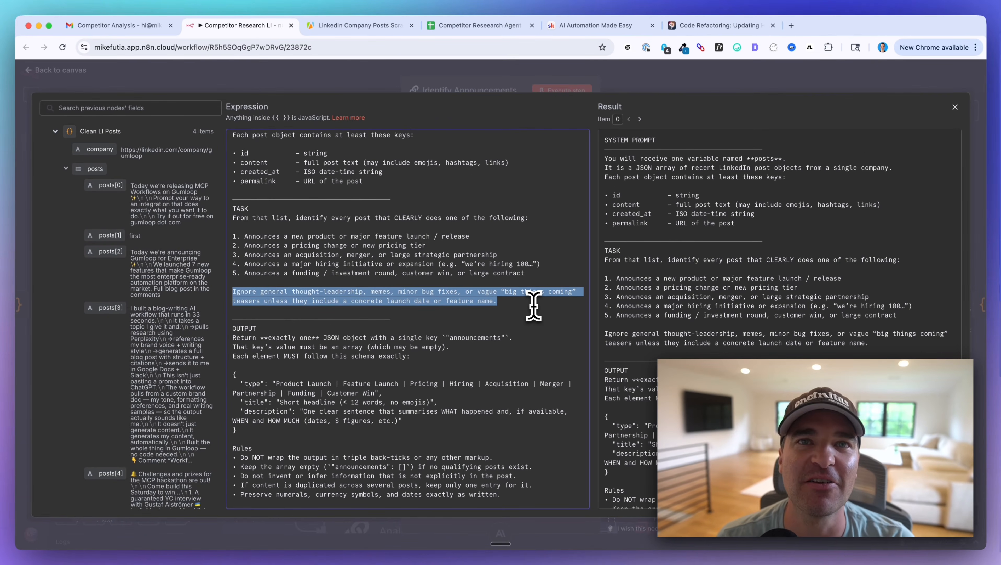
scroll(459, 301, "down", 1)
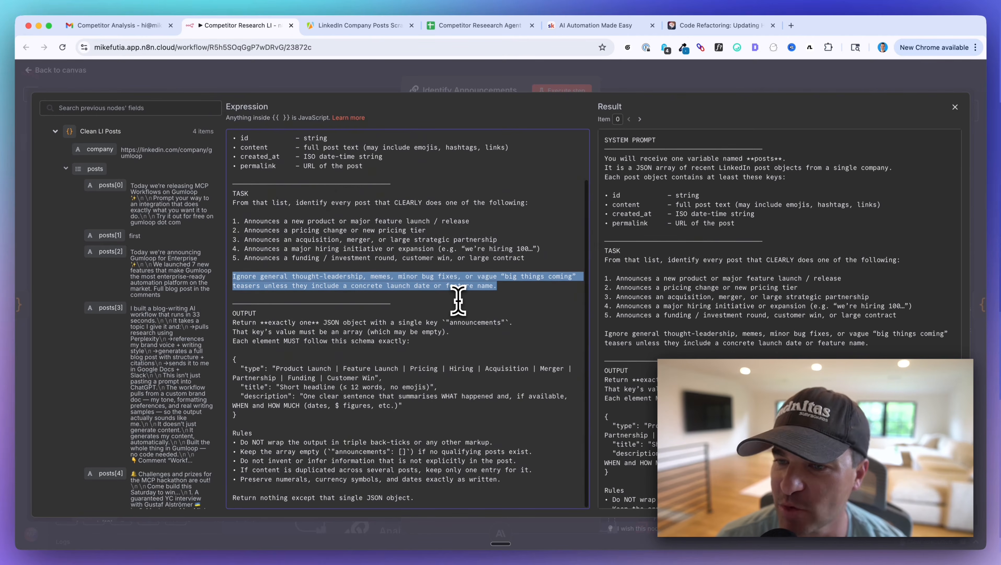
double_click(237, 313)
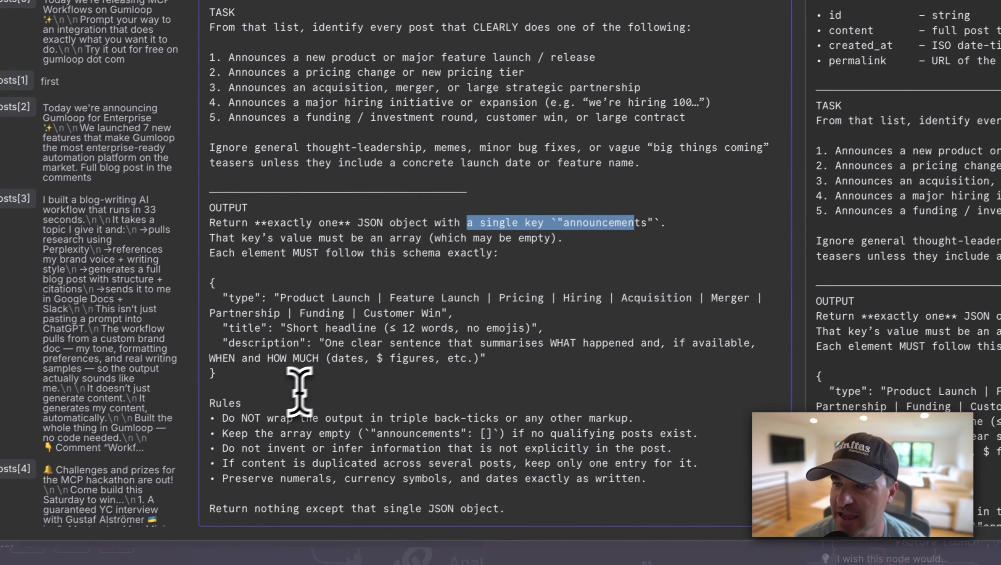
left_click_drag(297, 292, 392, 291)
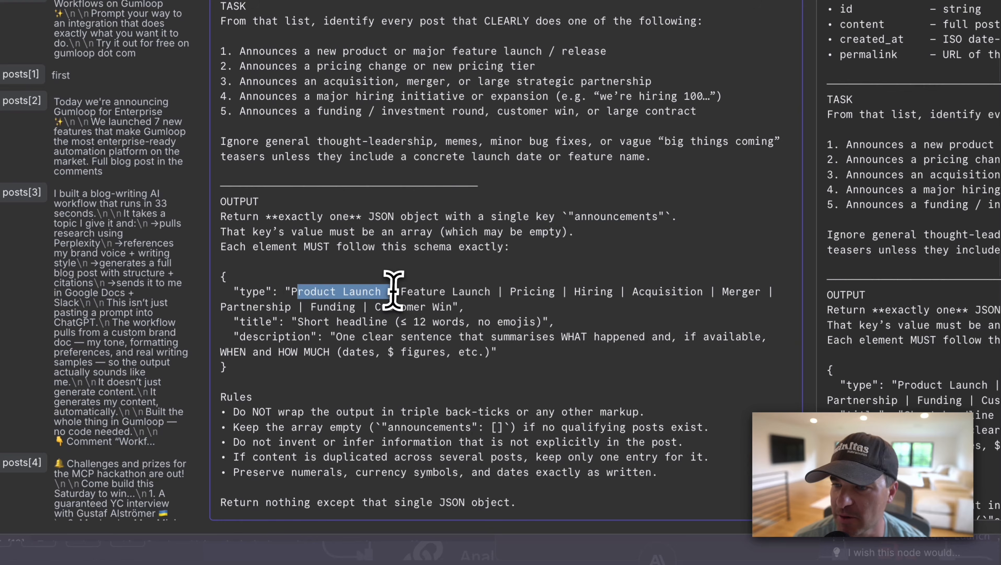
left_click_drag(511, 292, 670, 292)
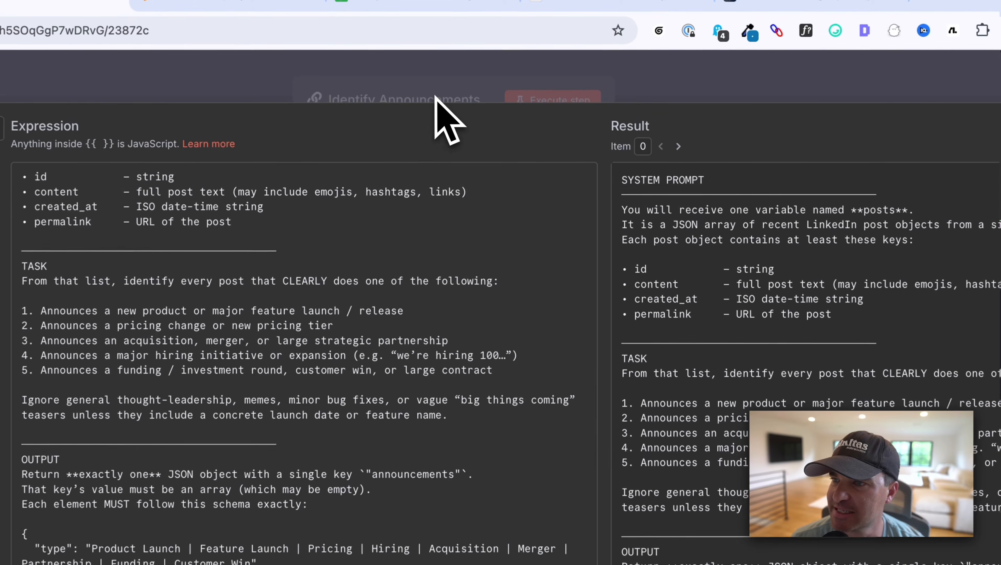
left_click(447, 115)
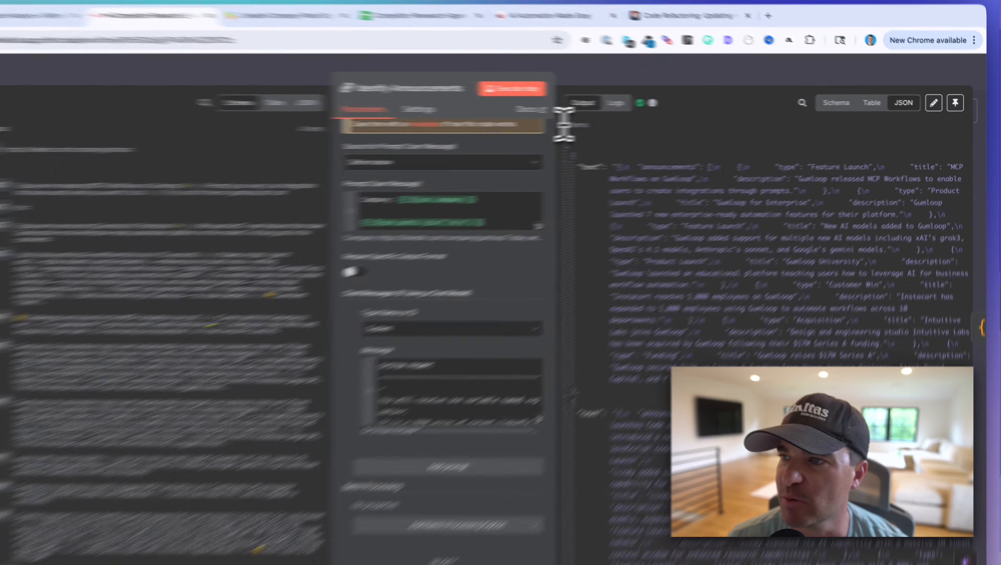
Examine the Identify Announcements JSON output, following the type, title and description of each announcement within the first text item.
left_click_drag(565, 124, 589, 125)
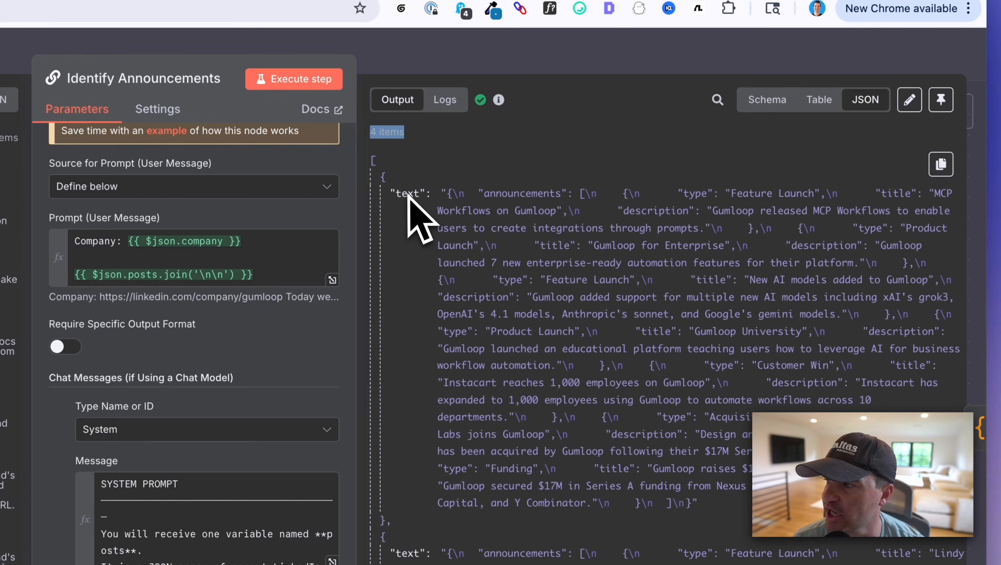
left_click_drag(408, 195, 724, 372)
left_click(724, 372)
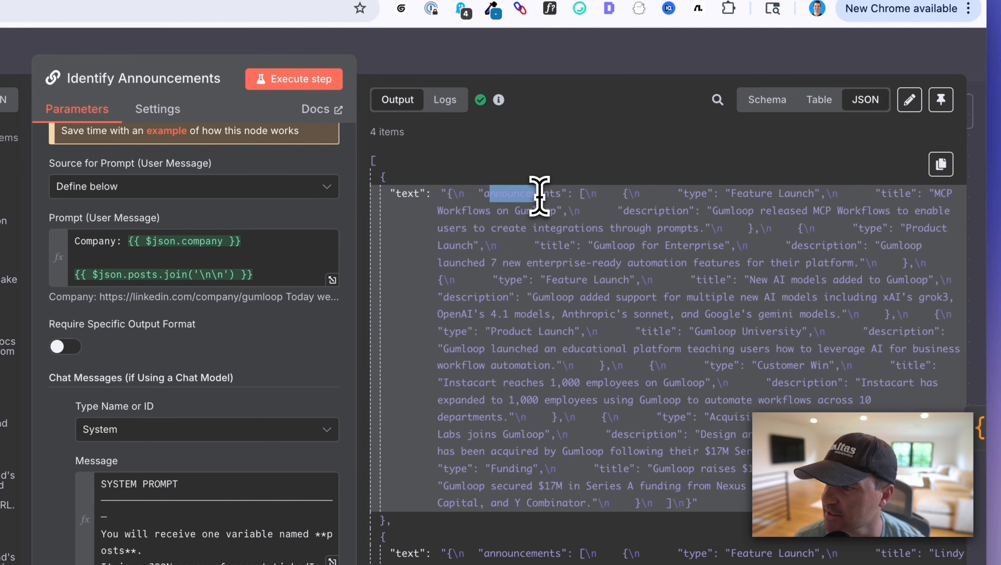
left_click_drag(684, 193, 903, 194)
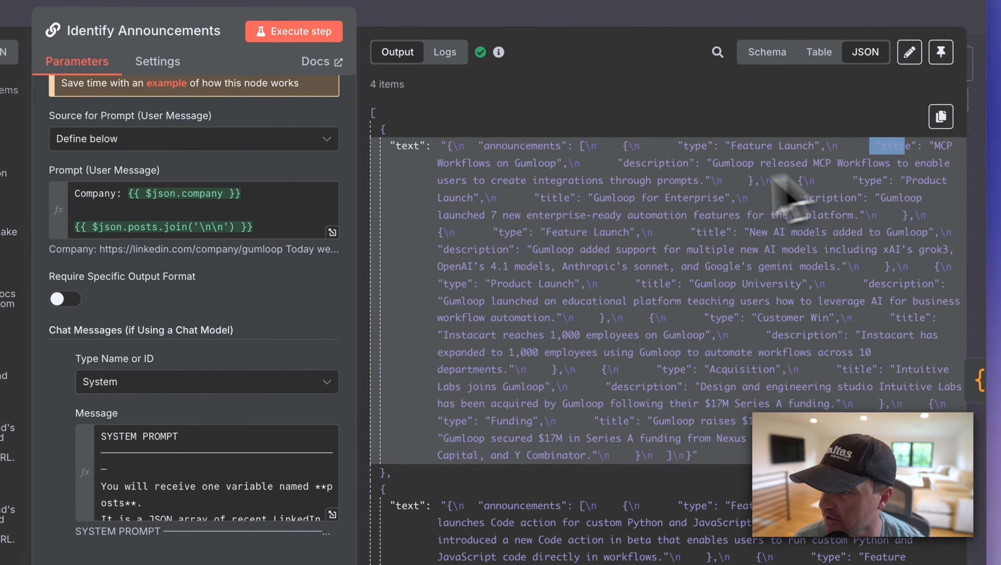
left_click_drag(618, 163, 688, 164)
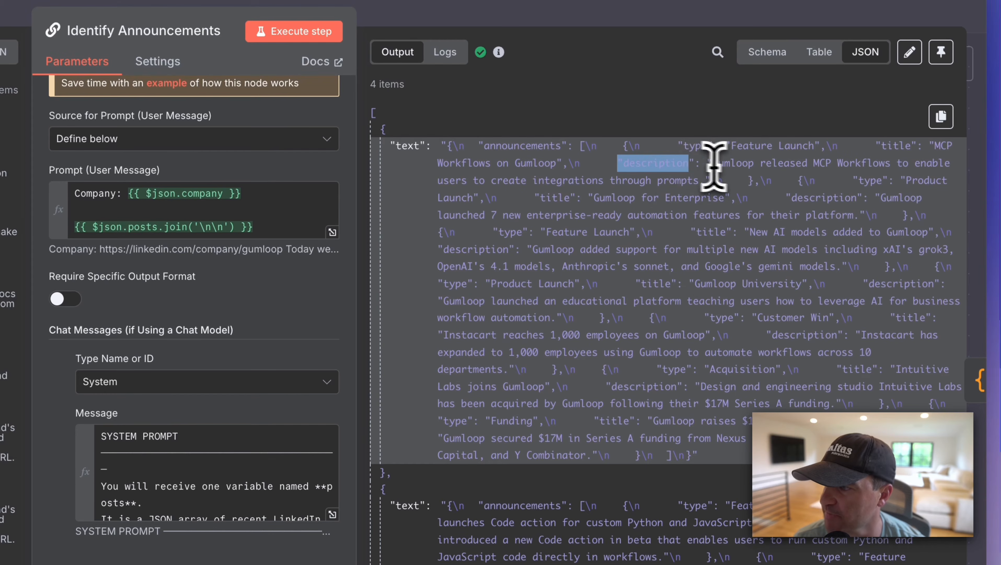
left_click(861, 178)
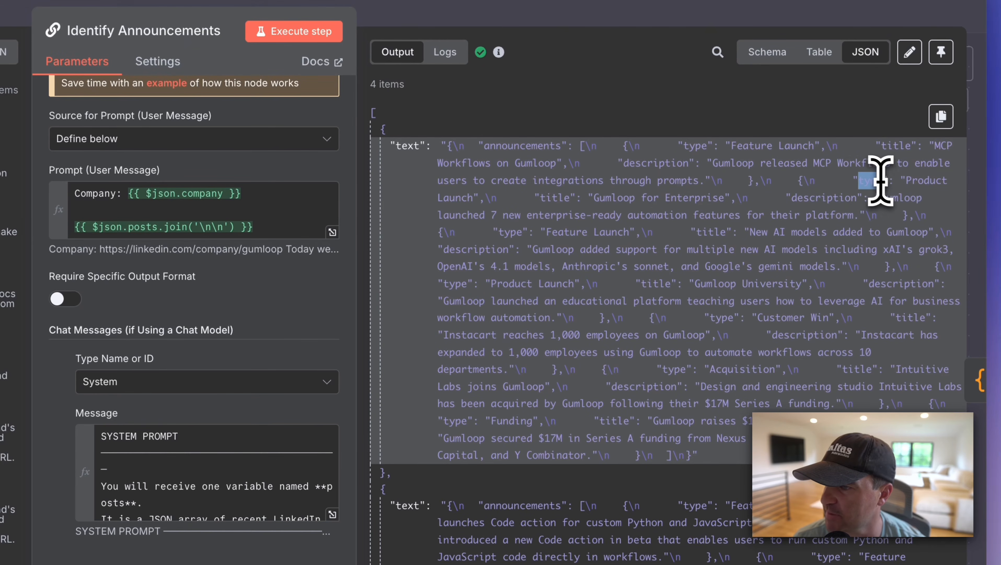
left_click_drag(535, 197, 576, 197)
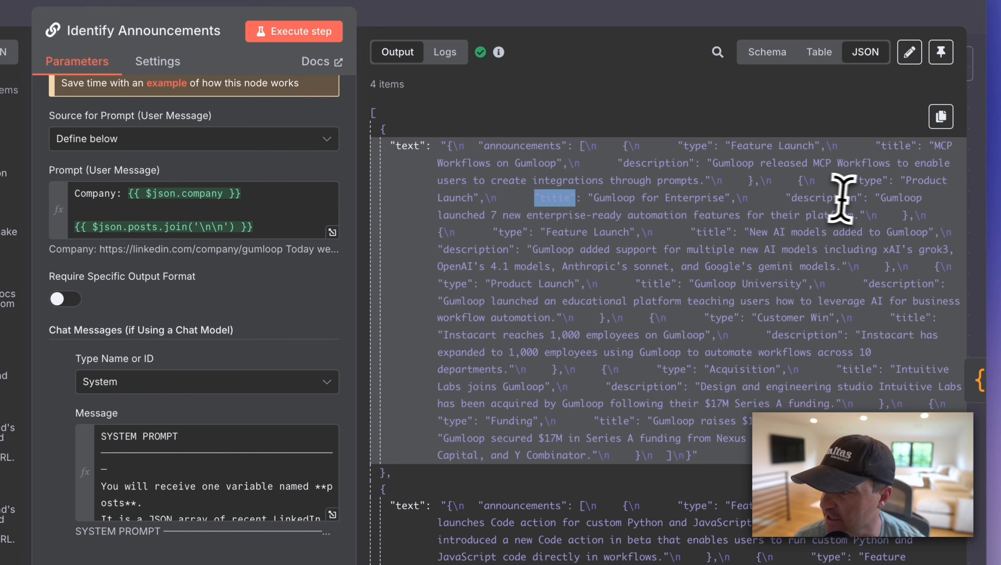
left_click_drag(799, 199, 834, 199)
scroll(721, 292, "down", 5)
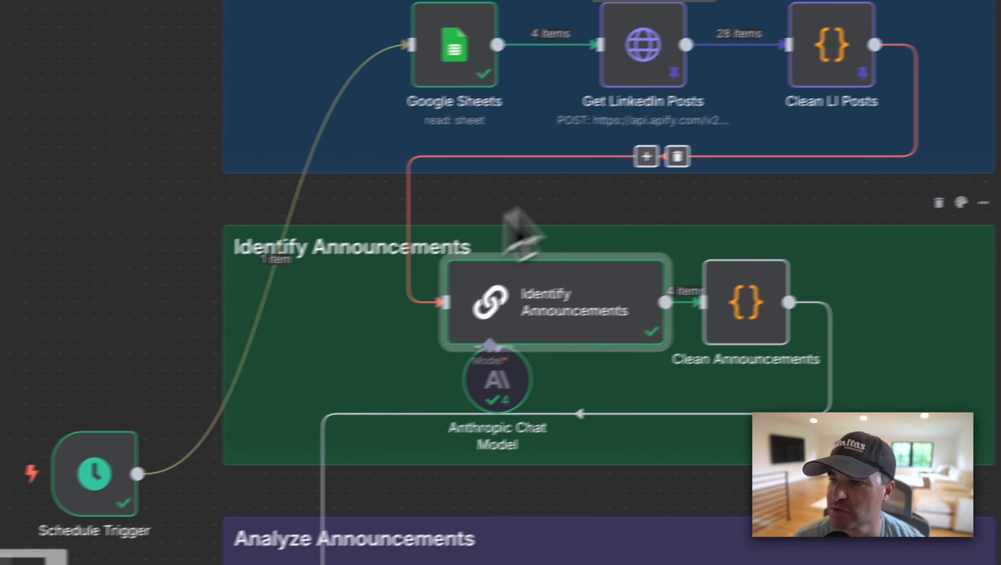
Reposition the Anthropic Chat Model node below Identify Announcements, check its selected Claude model, and return to the canvas.
left_click_drag(448, 419, 386, 433)
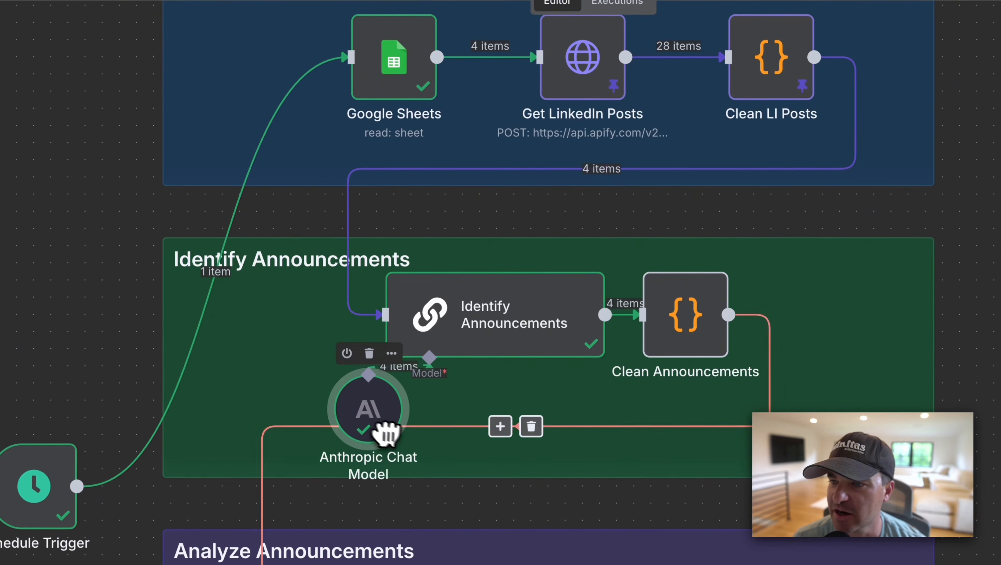
left_click_drag(333, 457, 361, 423)
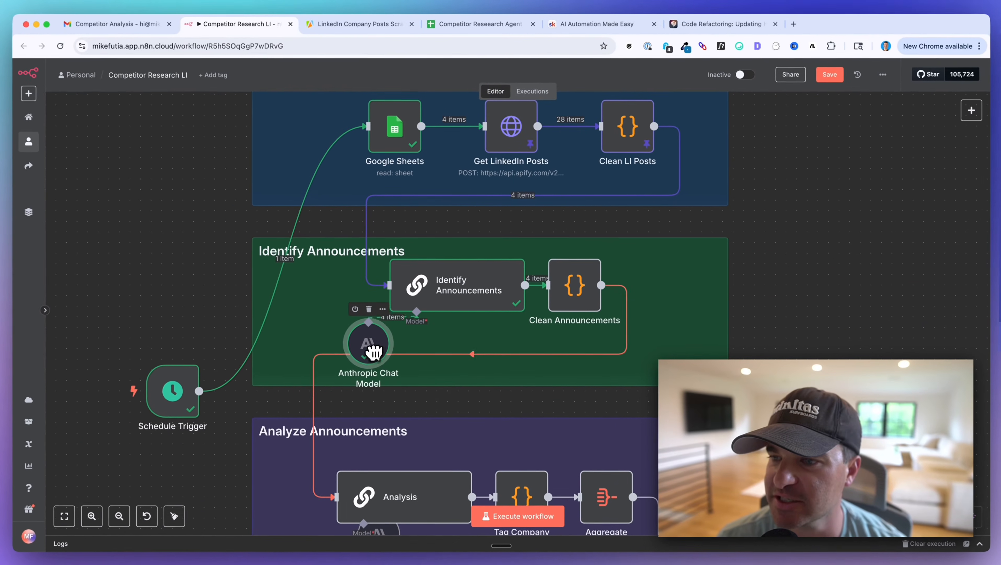
mouse_move(371, 351)
left_mouse_down()
mouse_move(394, 343)
mouse_move(351, 348)
mouse_move(382, 352)
left_mouse_up()
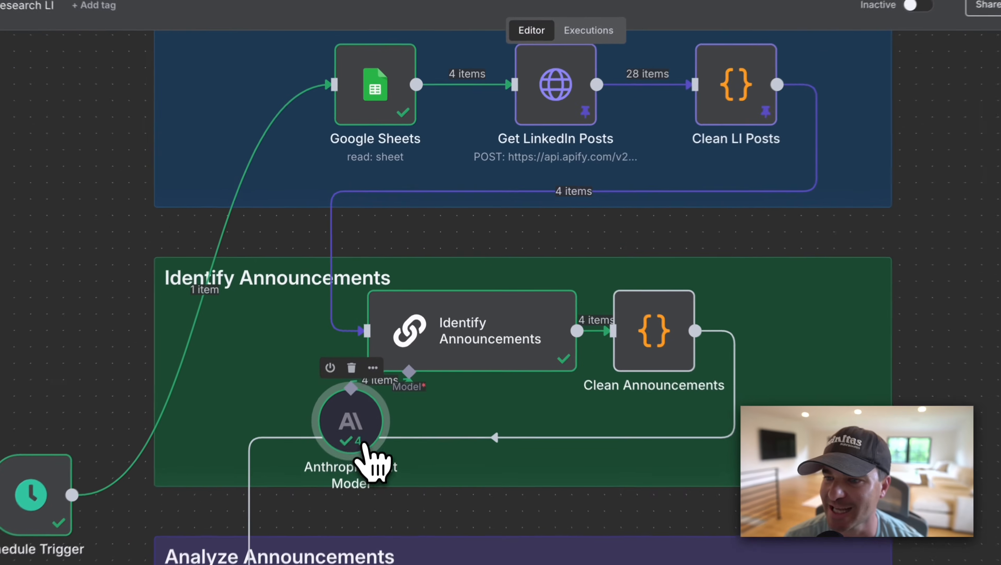
double_click(360, 430)
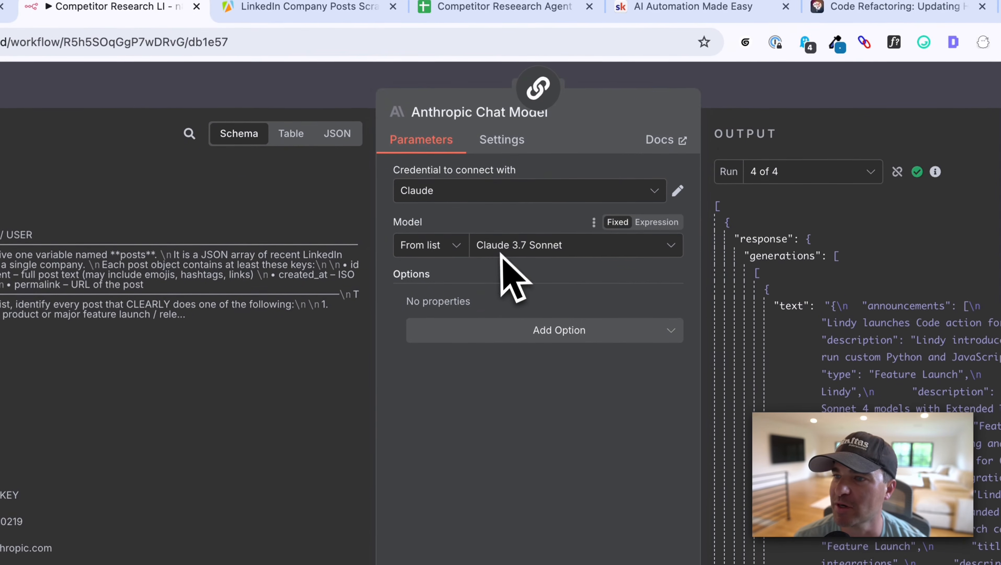
left_click(315, 79)
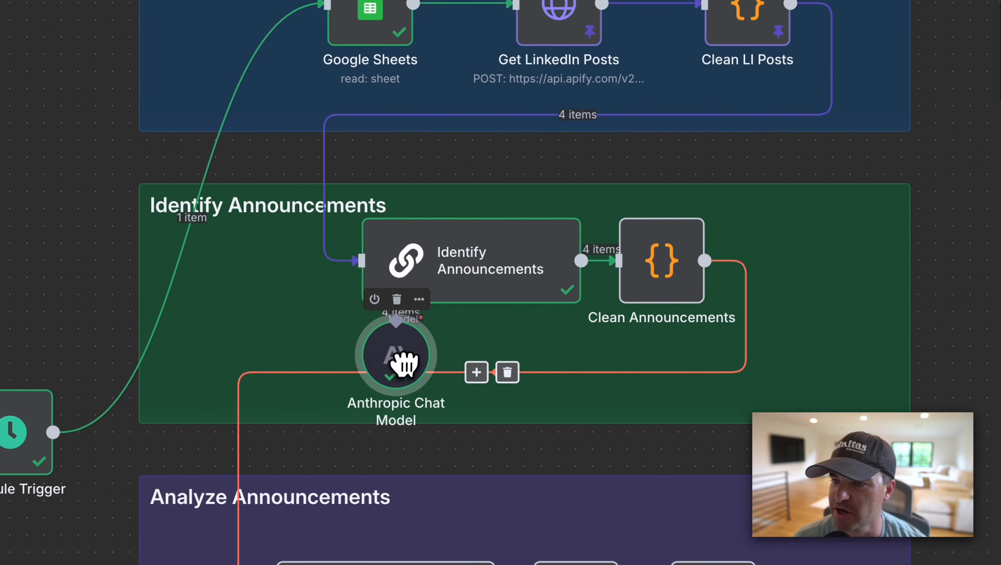
left_click_drag(404, 363, 324, 366)
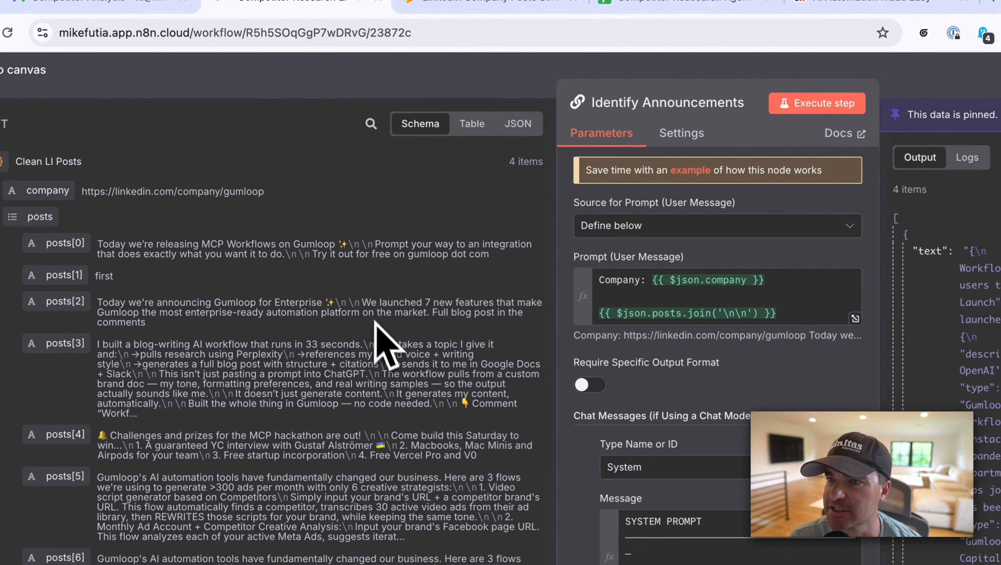
left_click(288, 74)
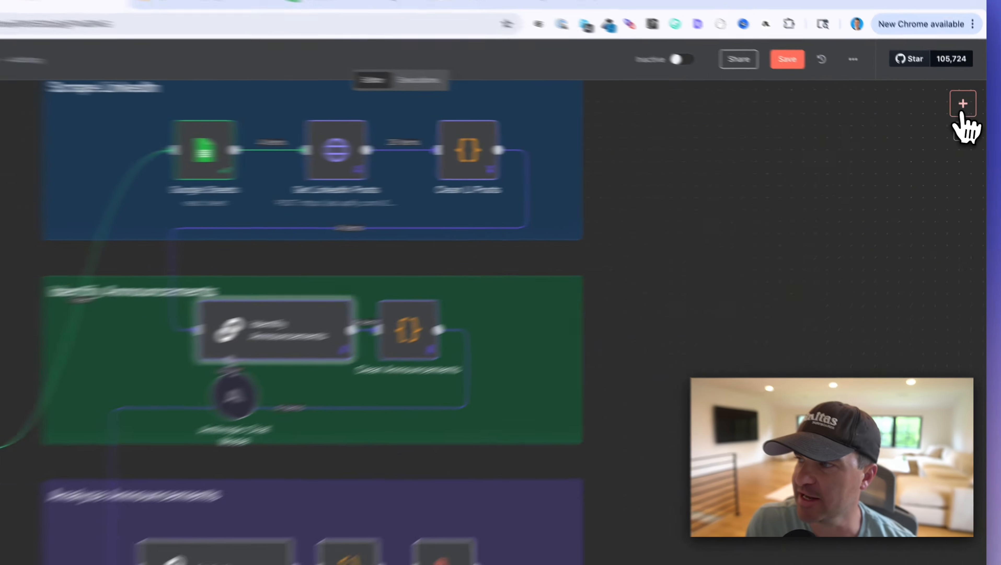
Search the node library for "code" and close it without adding a node.
left_click(968, 111)
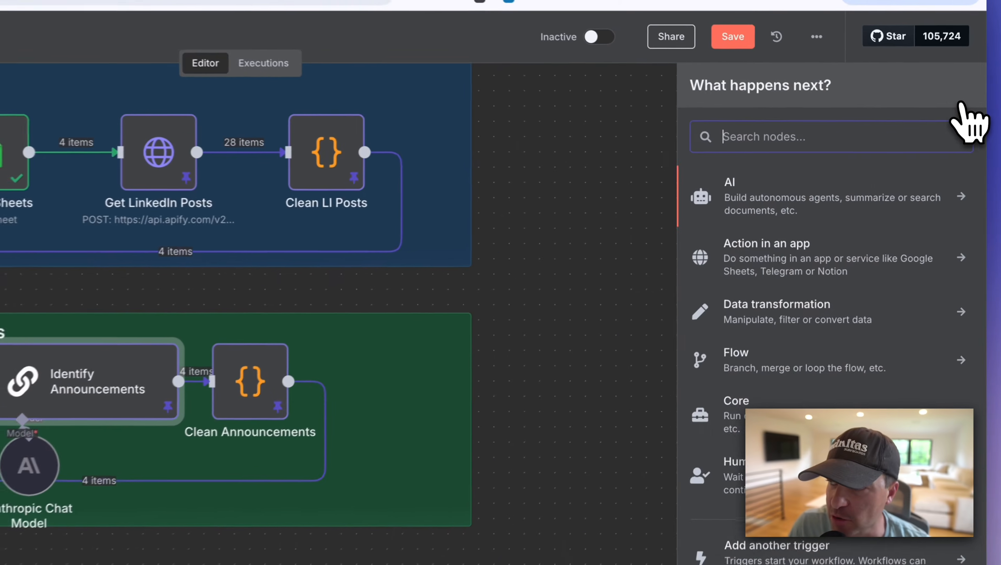
type("code")
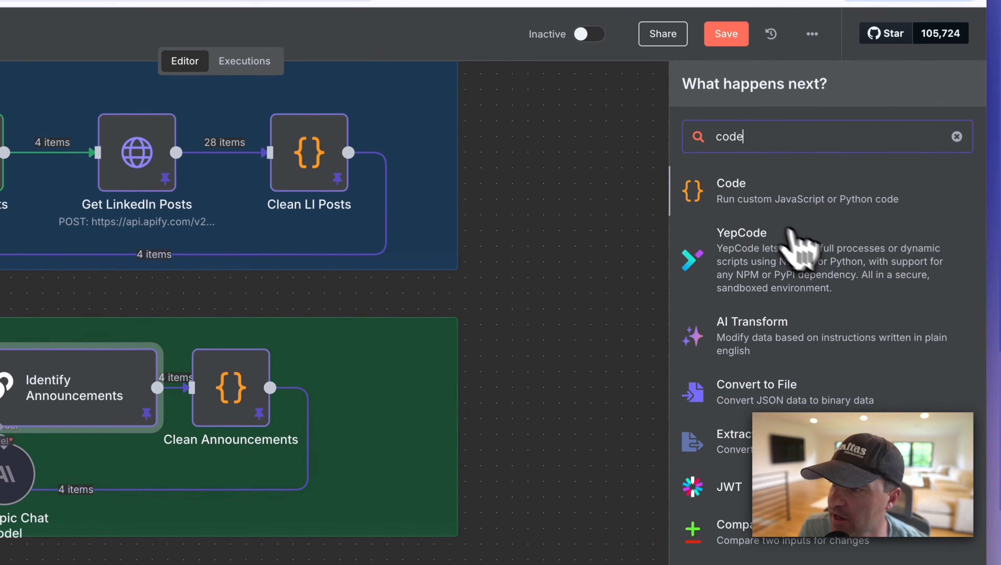
left_click(633, 368)
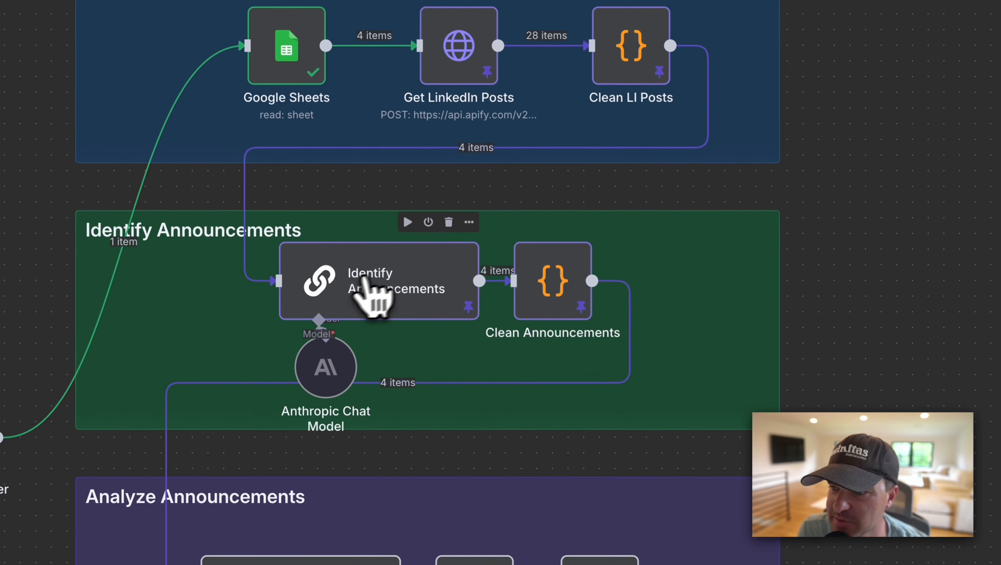
Open the Clean Announcements node, review its JavaScript, and examine the type, title and description fields grouped by company in its output.
double_click(564, 326)
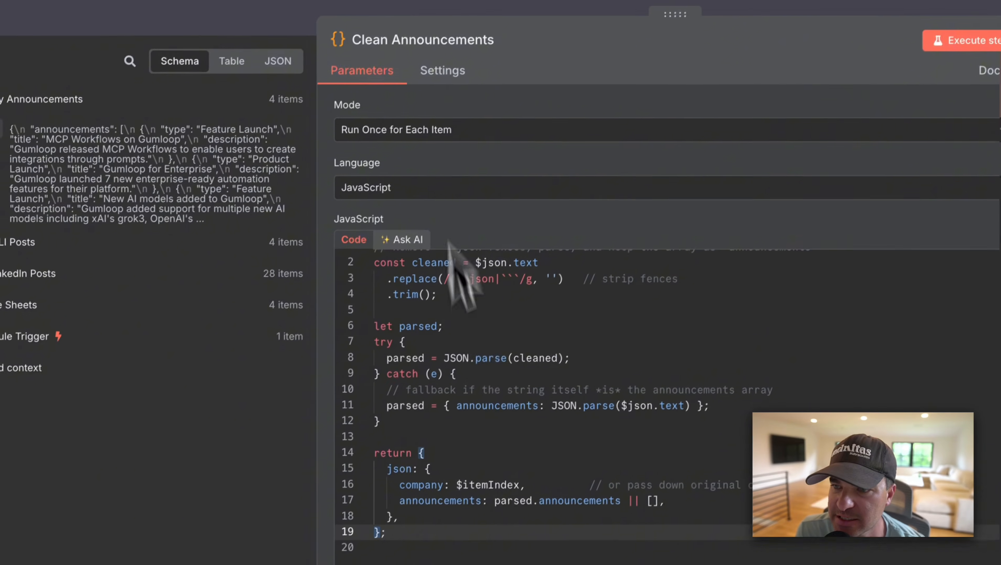
scroll(561, 57, "up", 1)
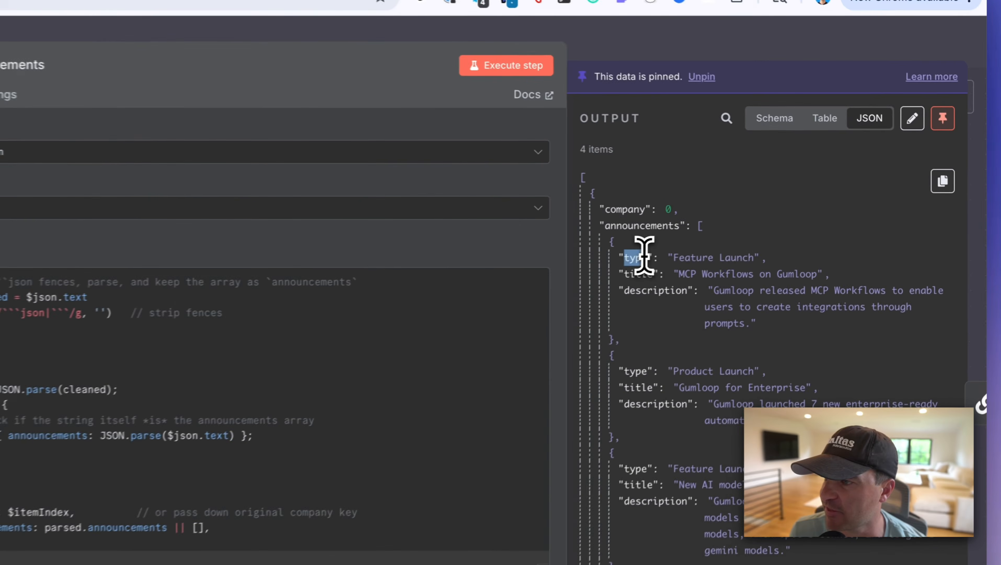
left_click_drag(785, 212, 828, 212)
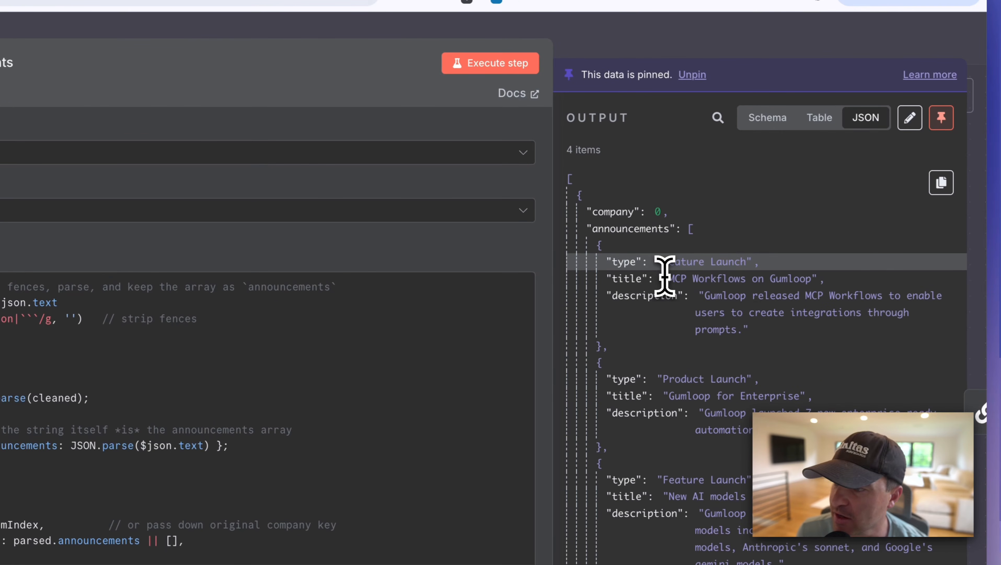
left_click_drag(665, 279, 801, 273)
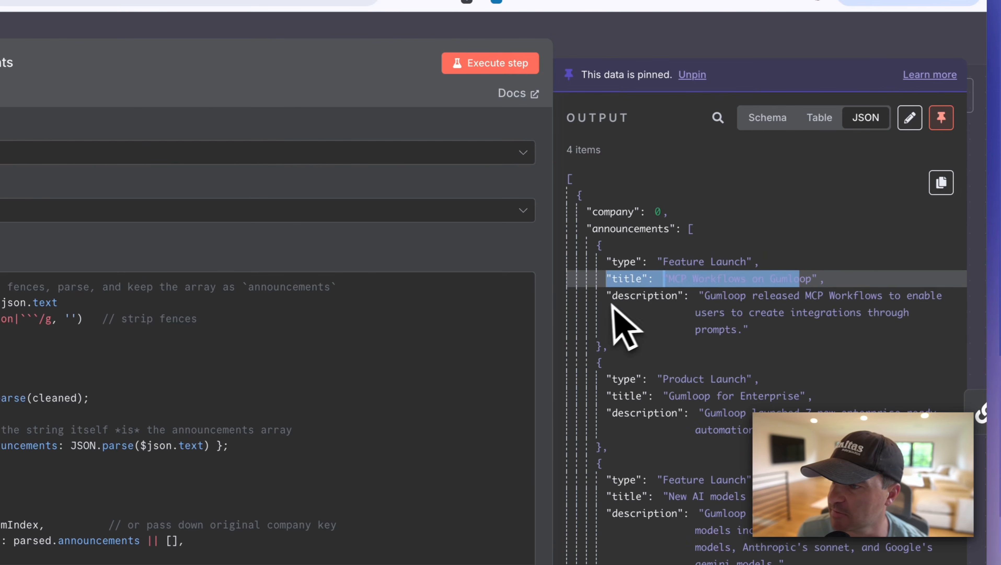
left_click_drag(611, 302, 627, 306)
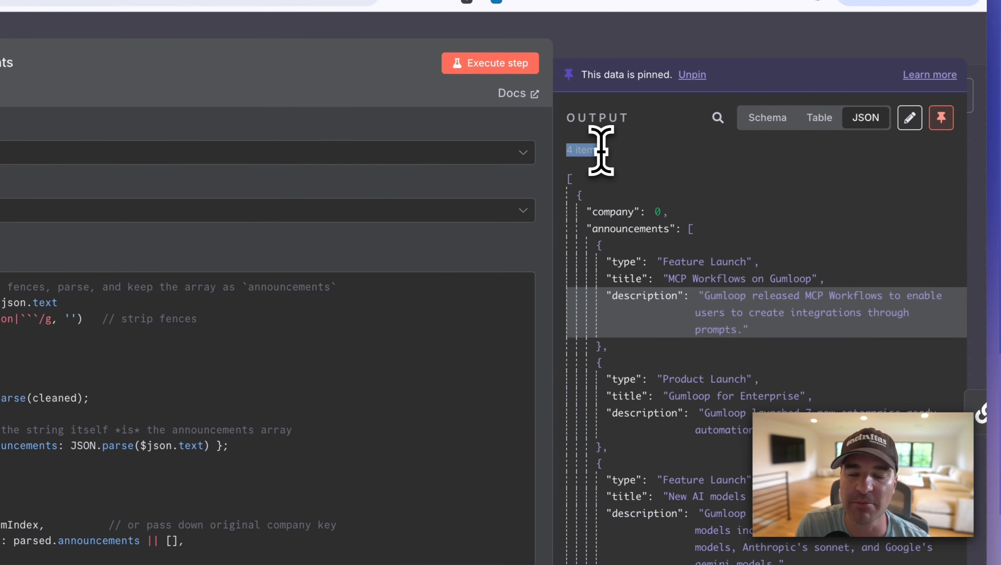
scroll(655, 192, "down", 15)
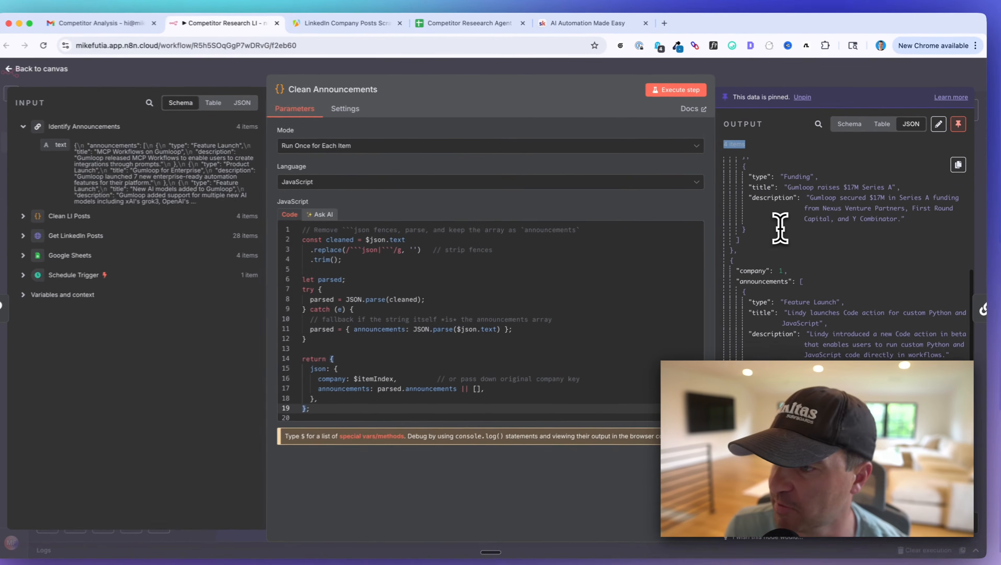
scroll(783, 236, "down", 10)
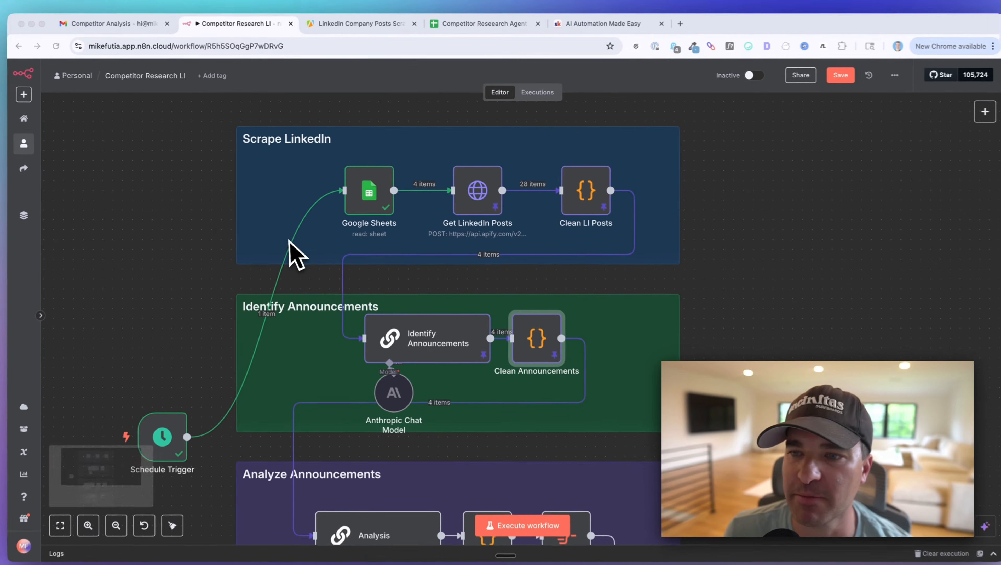
Switch to the Competitor Analysis email in Gmail and review the messaging, recent launches and funding sections of the digest.
scroll(285, 255, "down", 3)
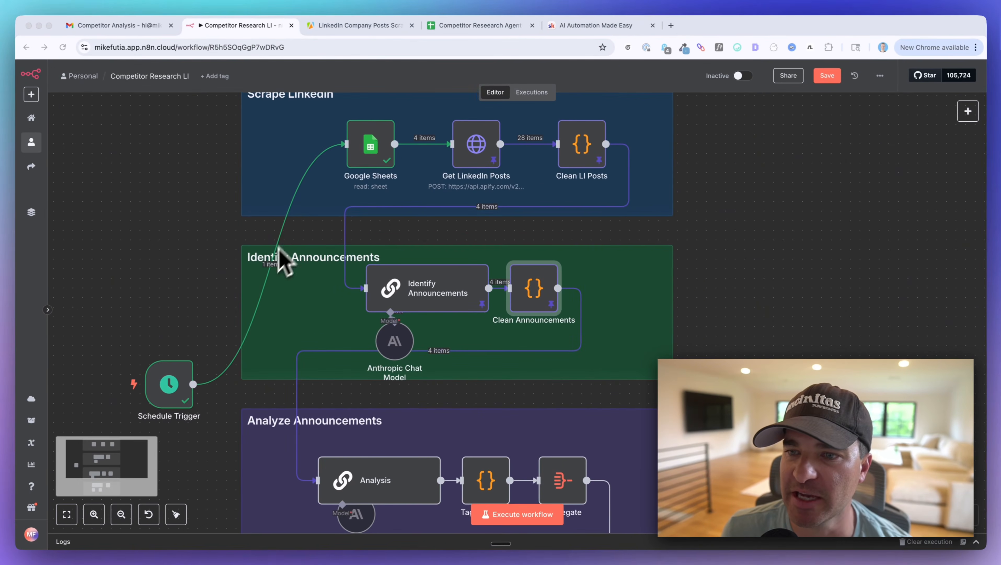
scroll(312, 300, "down", 5)
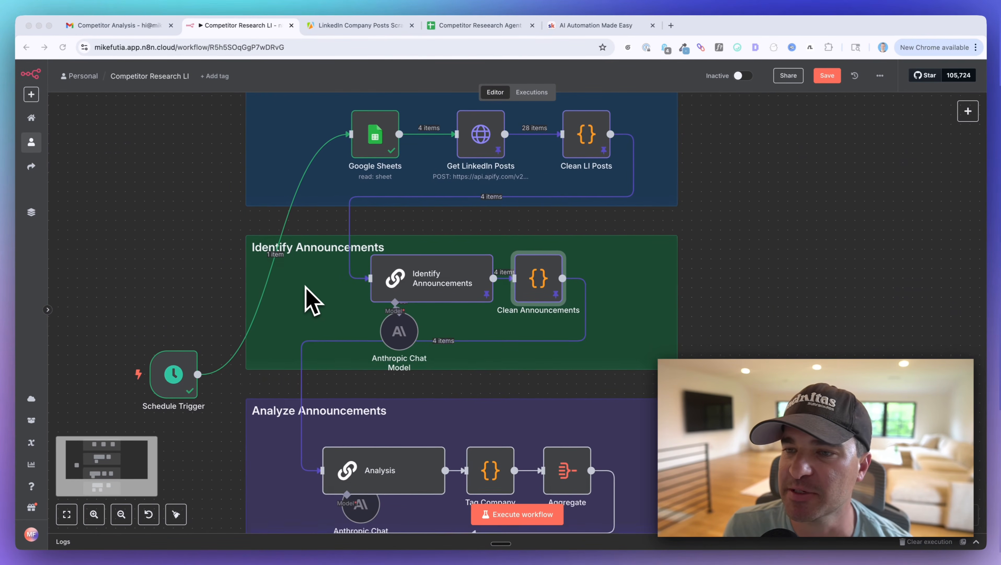
scroll(312, 300, "down", 1)
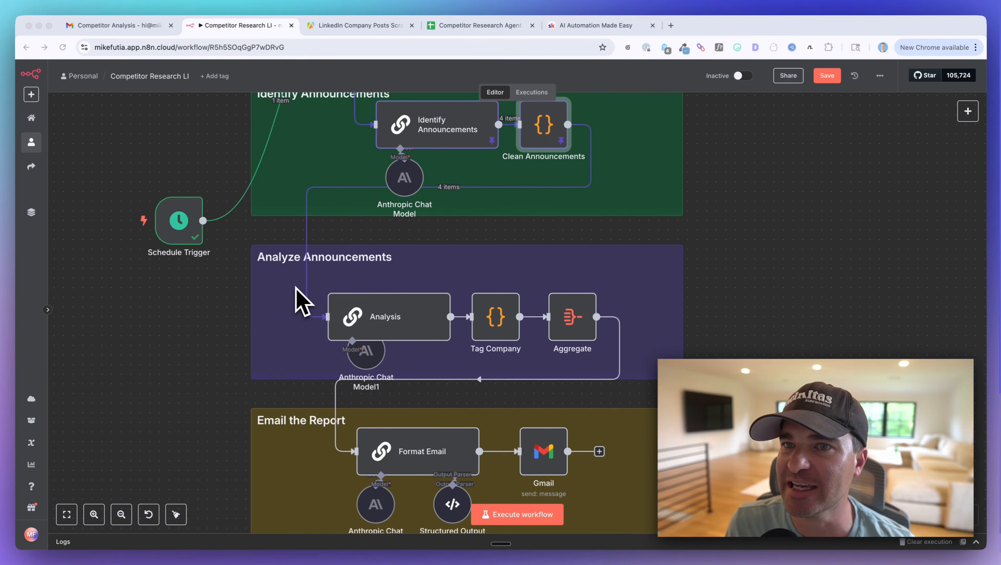
left_click(119, 25)
left_click_drag(588, 115, 380, 117)
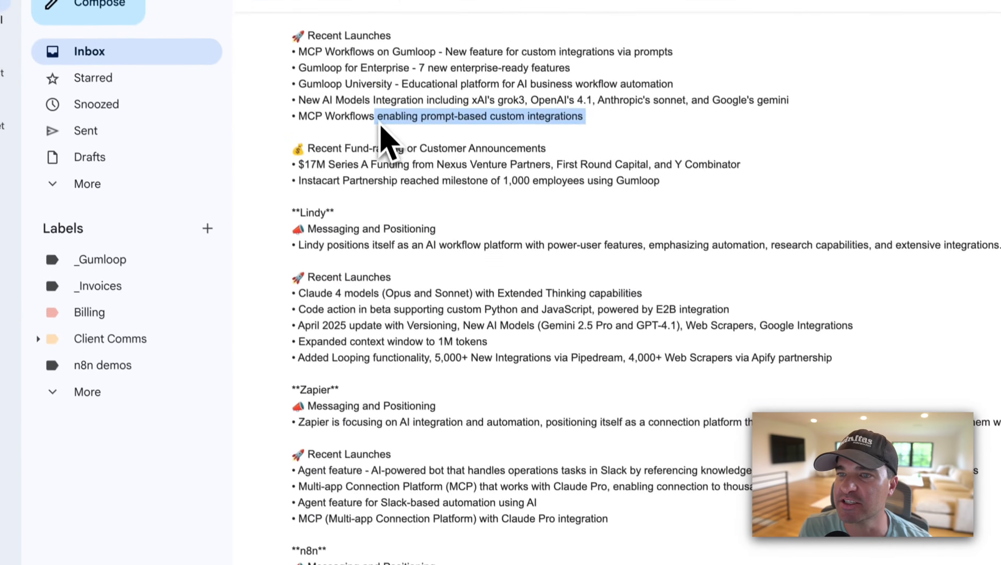
scroll(350, 213, "up", 5)
left_click_drag(342, 246, 593, 557)
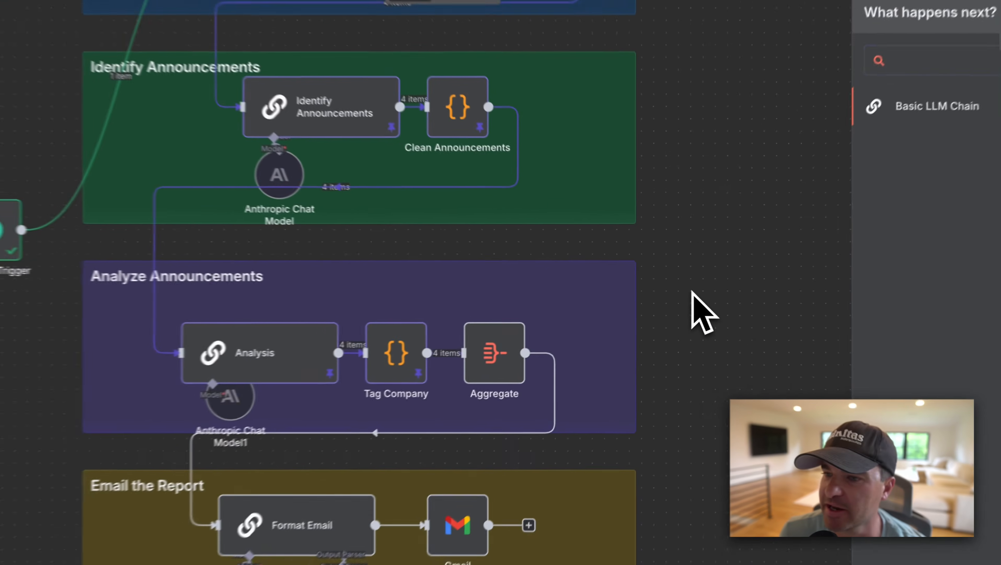
Close the node library and reposition the Anthropic Chat Model1 node beside the Analysis node, within the Analyze Announcements section.
left_click(689, 307)
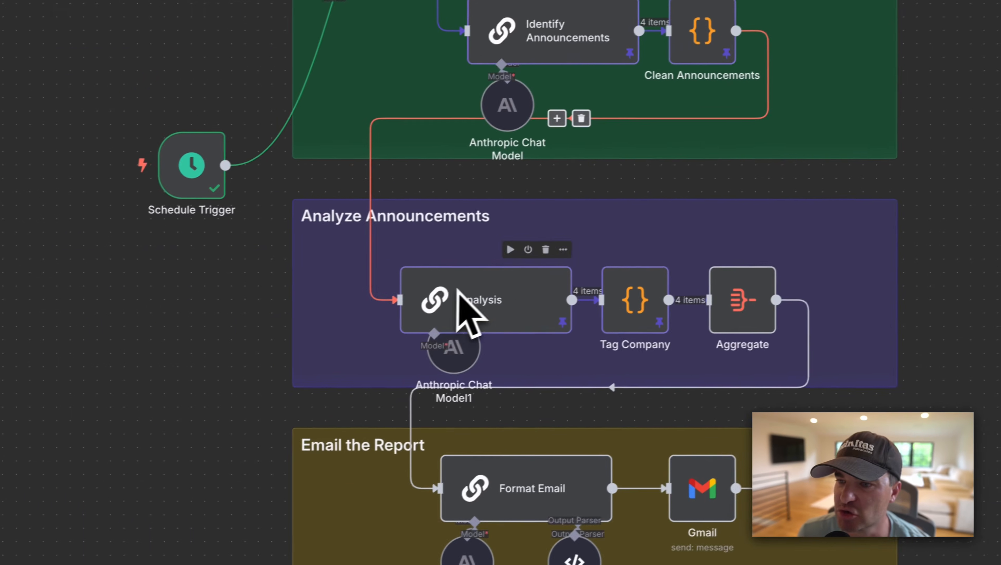
left_click_drag(475, 368, 313, 358)
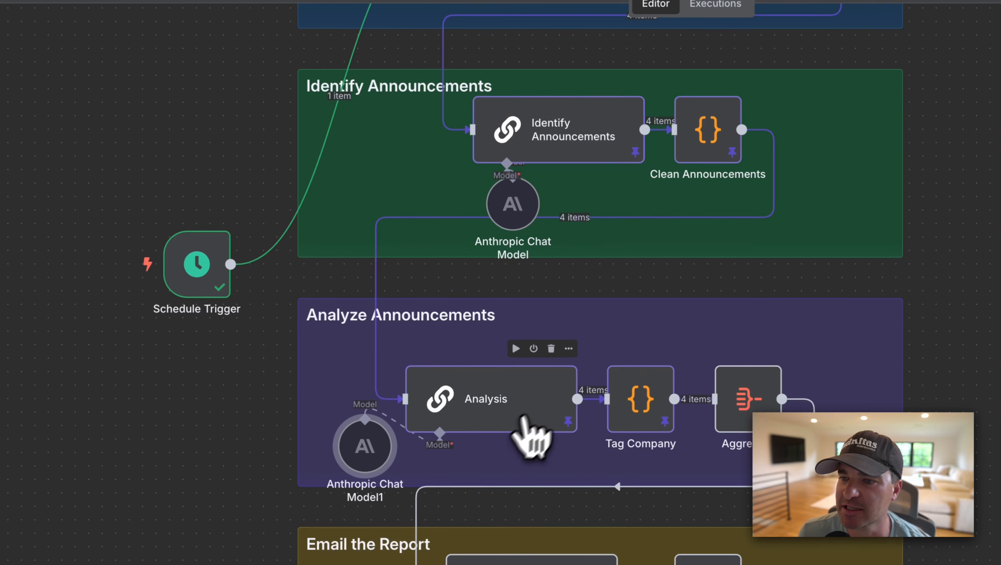
Open the Analysis node, skim its system message, and expand the user message prompt in the expression editor.
double_click(509, 413)
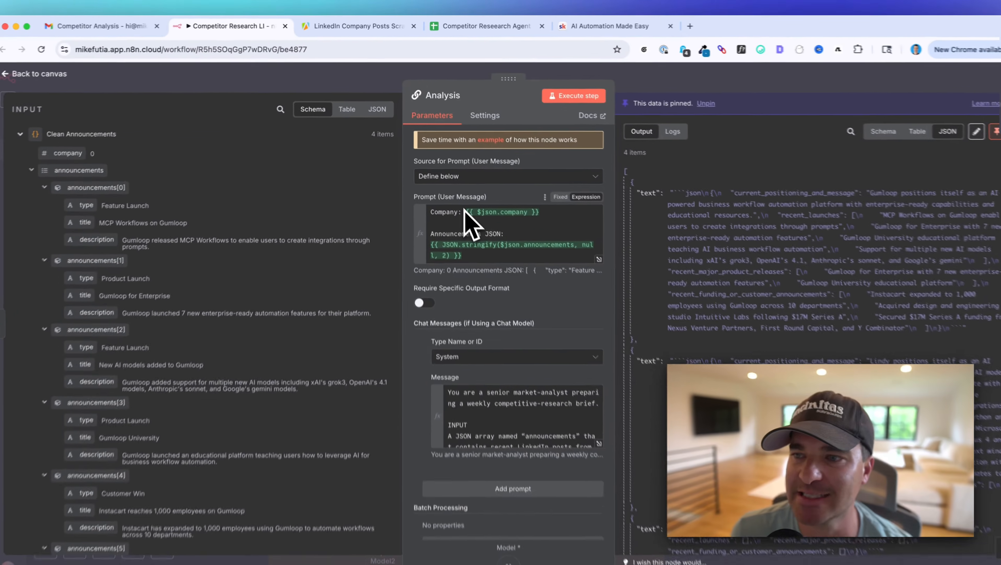
scroll(466, 237, "down", 1)
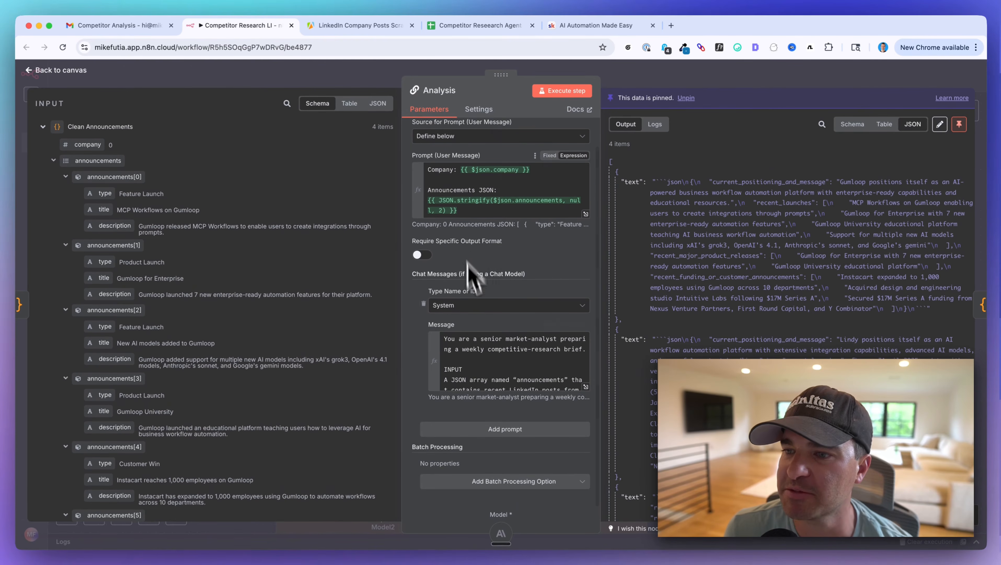
scroll(485, 358, "down", 10)
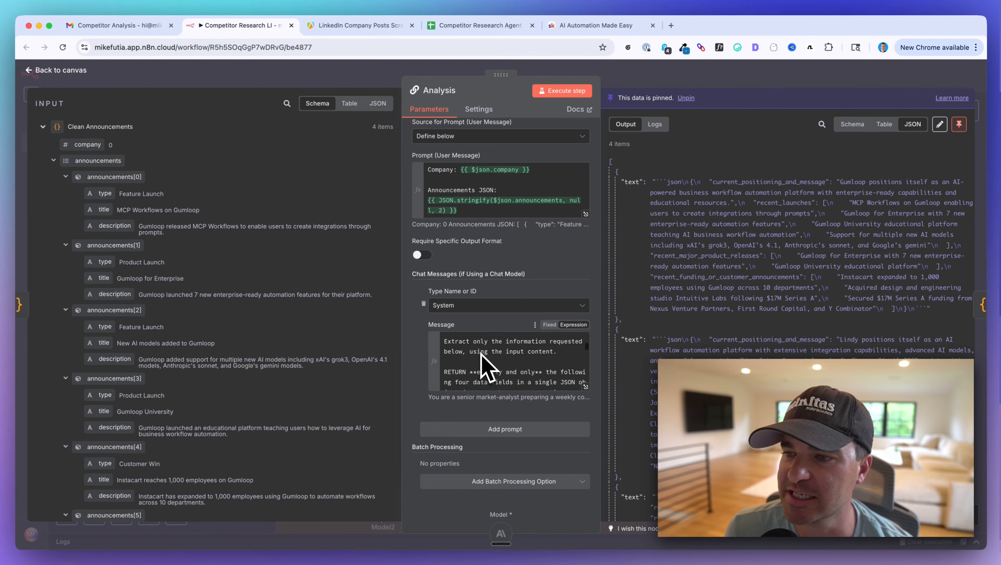
scroll(484, 366, "up", 5)
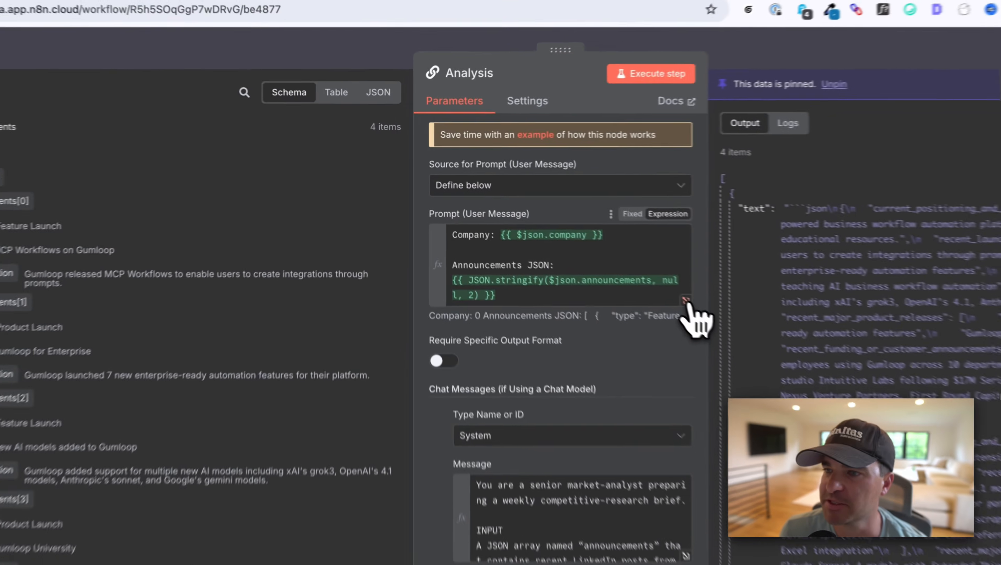
left_click(585, 244)
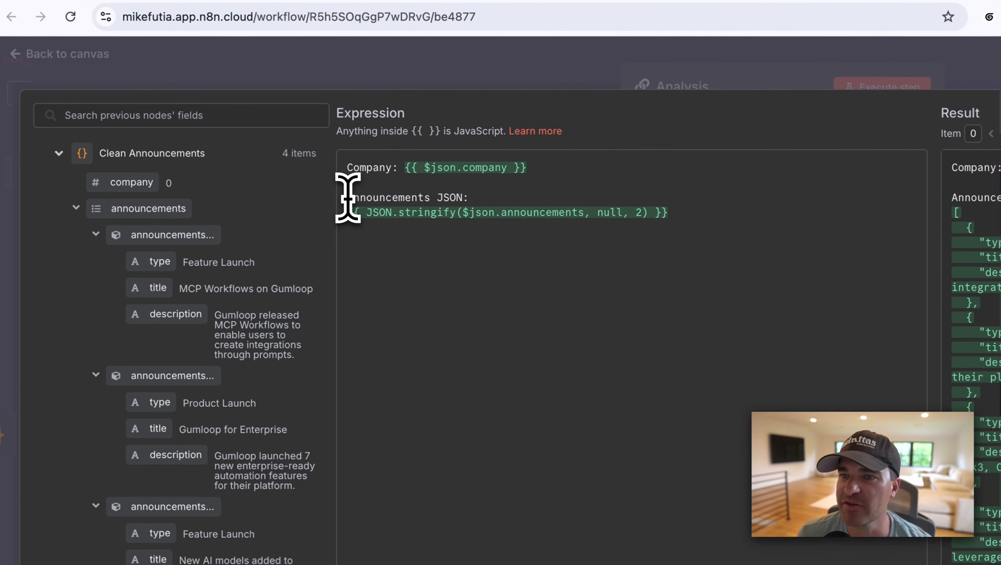
Try inserting the raw announcements field below the JSON.stringify expression, check how it renders in the result, and remove it.
left_click_drag(233, 159, 314, 159)
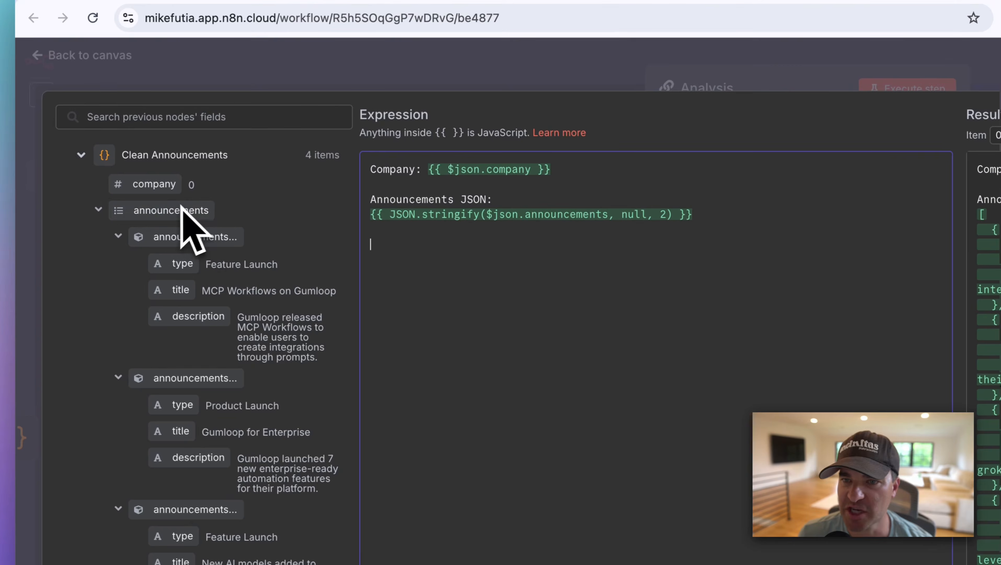
left_click_drag(170, 208, 448, 300)
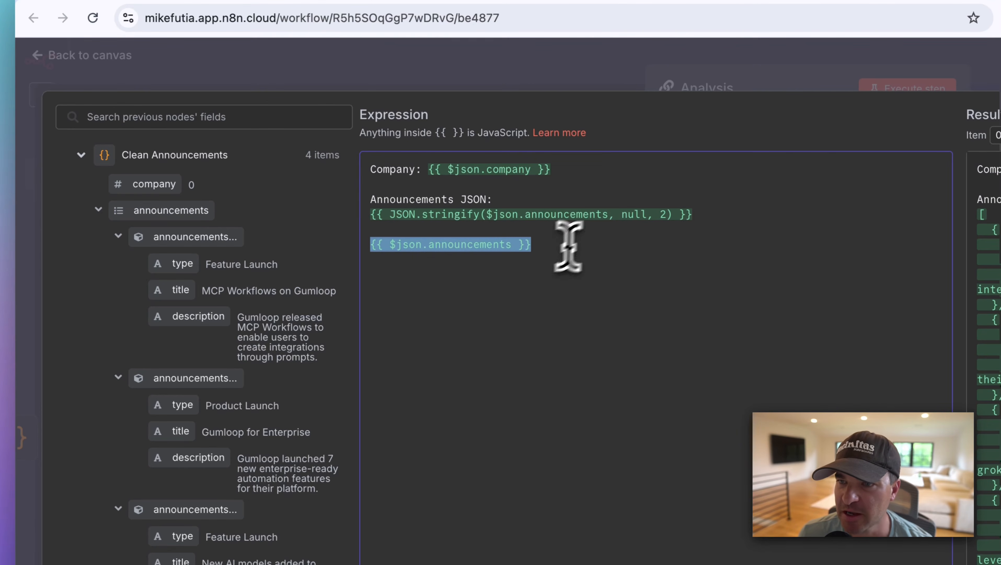
key("Up")
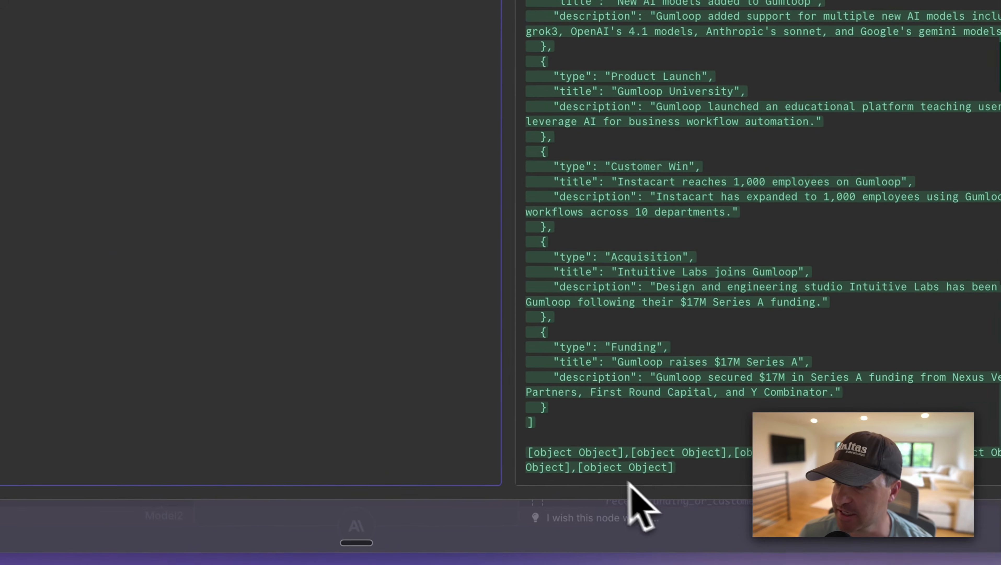
left_click_drag(693, 474, 561, 455)
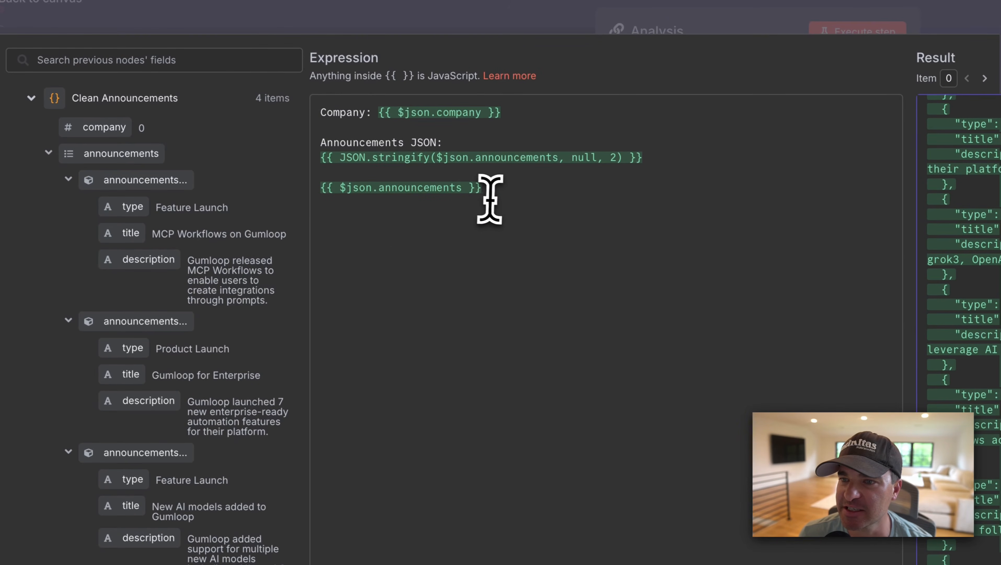
left_click_drag(644, 157, 296, 158)
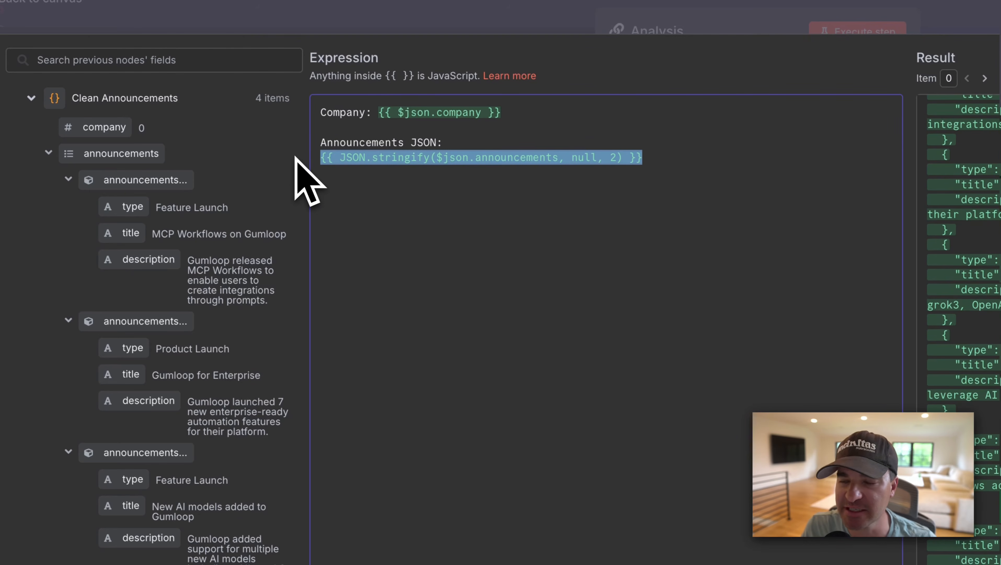
Examine how the JSON.stringify expression renders each announcement in the result preview, and close the expression editor.
left_click(656, 172)
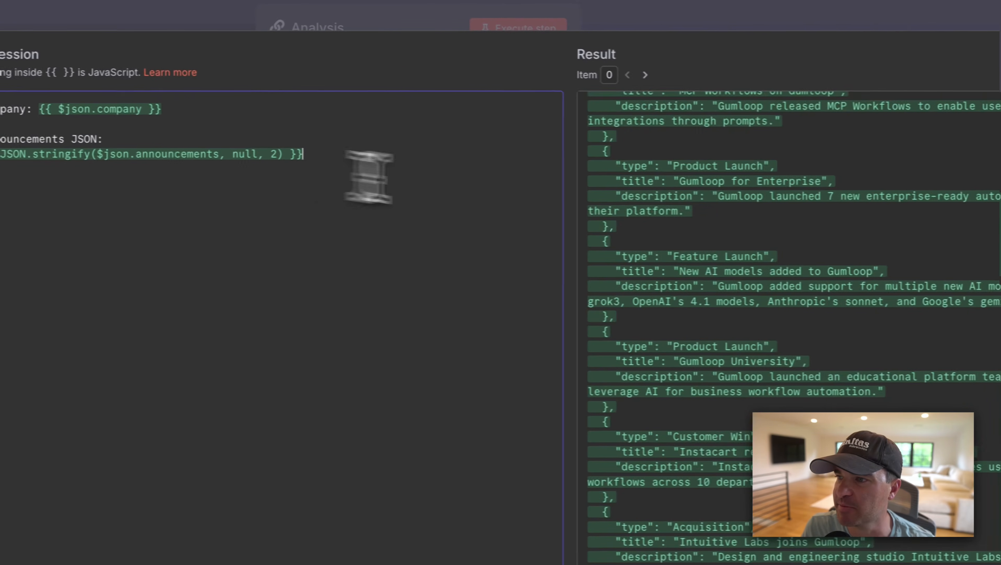
scroll(755, 226, "up", 3)
scroll(506, 148, "down", 2)
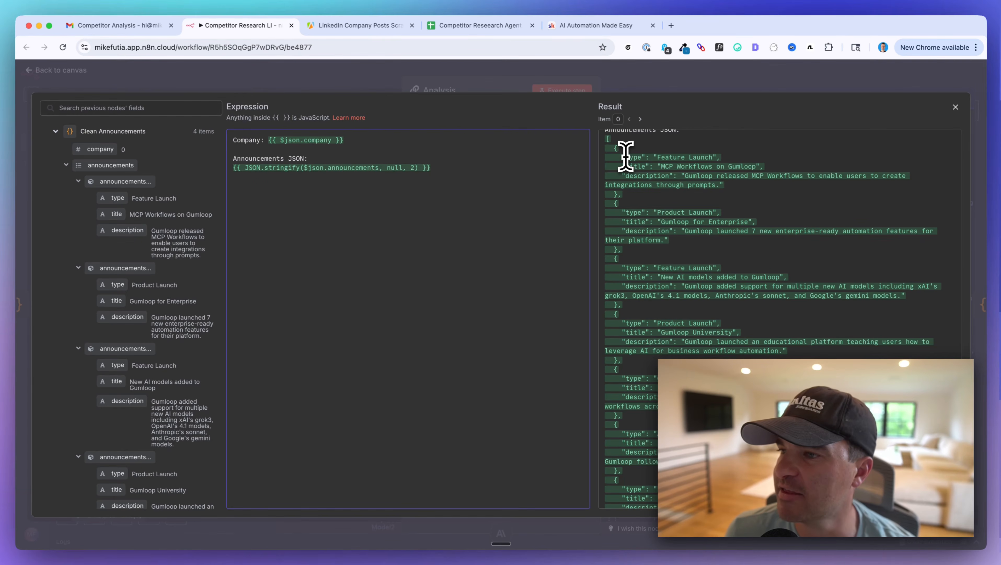
left_click_drag(625, 156, 639, 153)
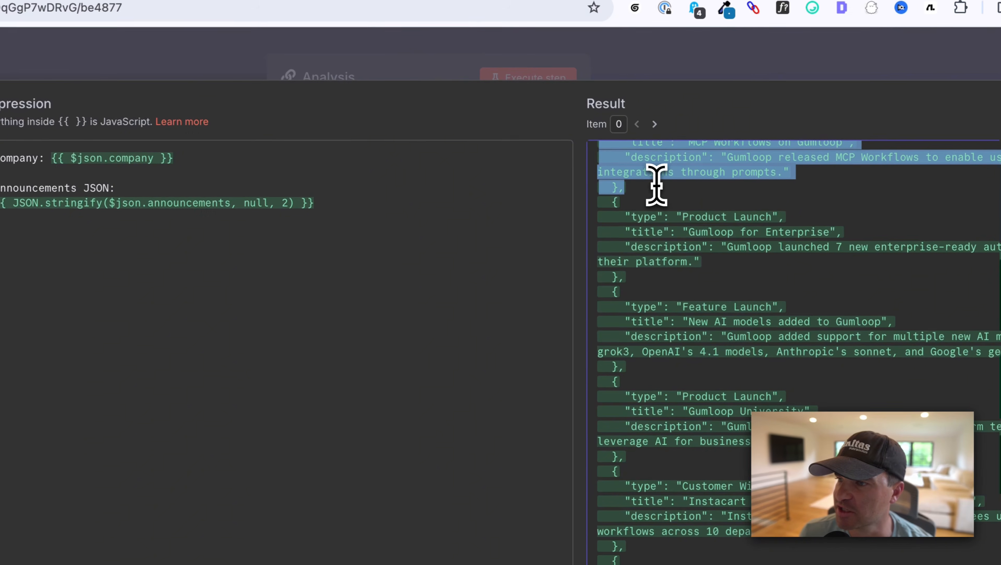
scroll(653, 278, "down", 1)
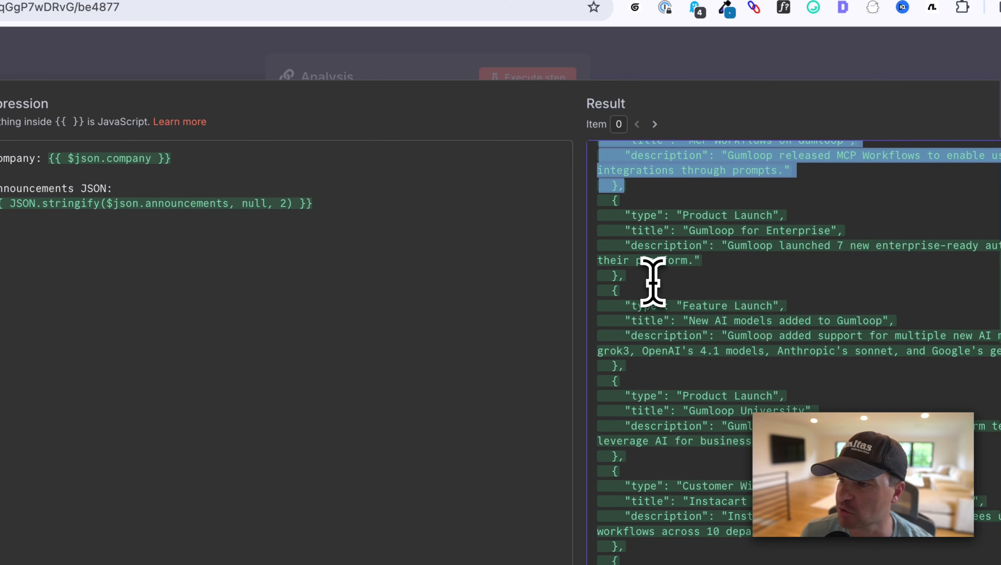
left_click(386, 77)
Expand the Analysis node's system message and review its analyst role, INPUT and TASK sections.
scroll(410, 422, "down", 1)
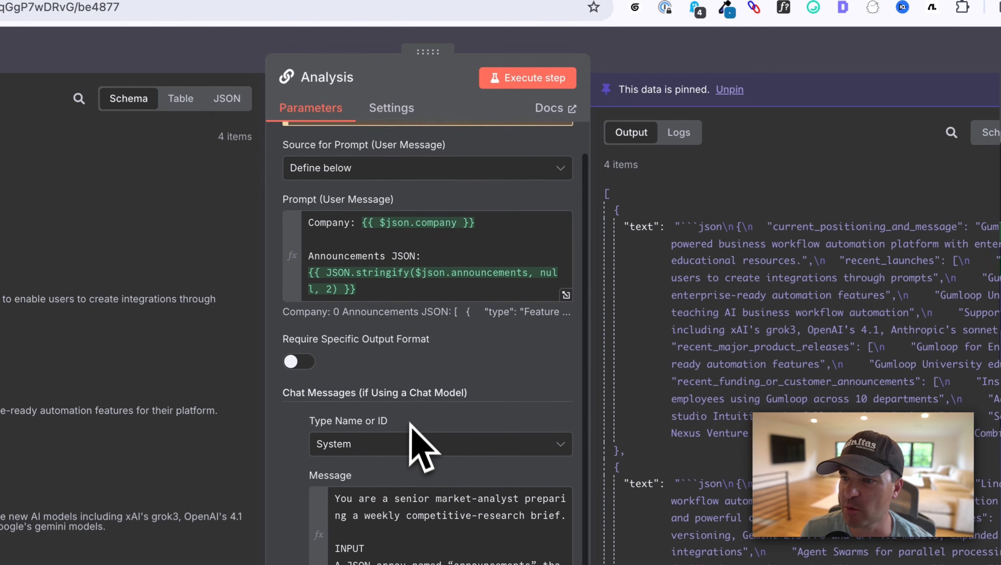
scroll(411, 424, "down", 1)
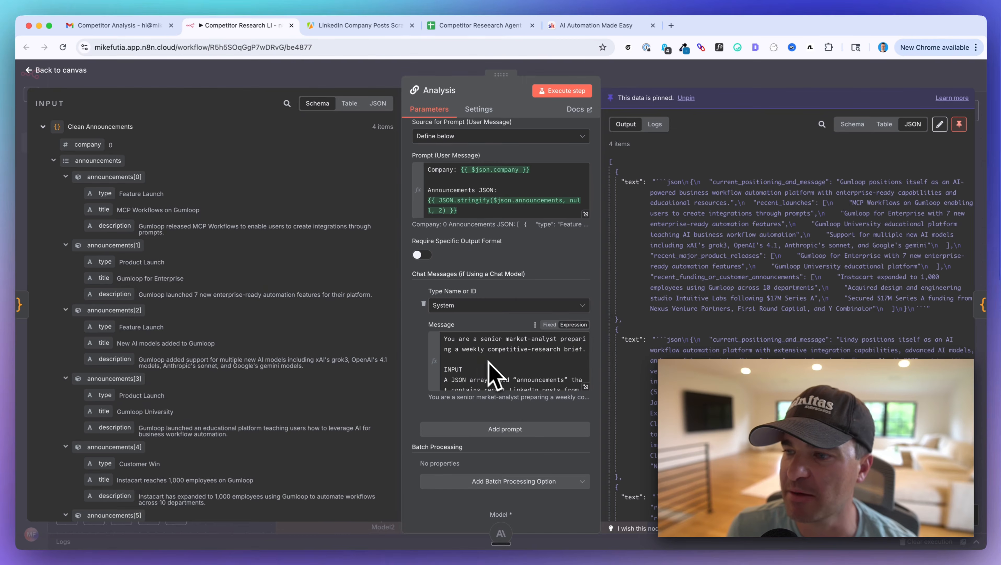
left_click(586, 387)
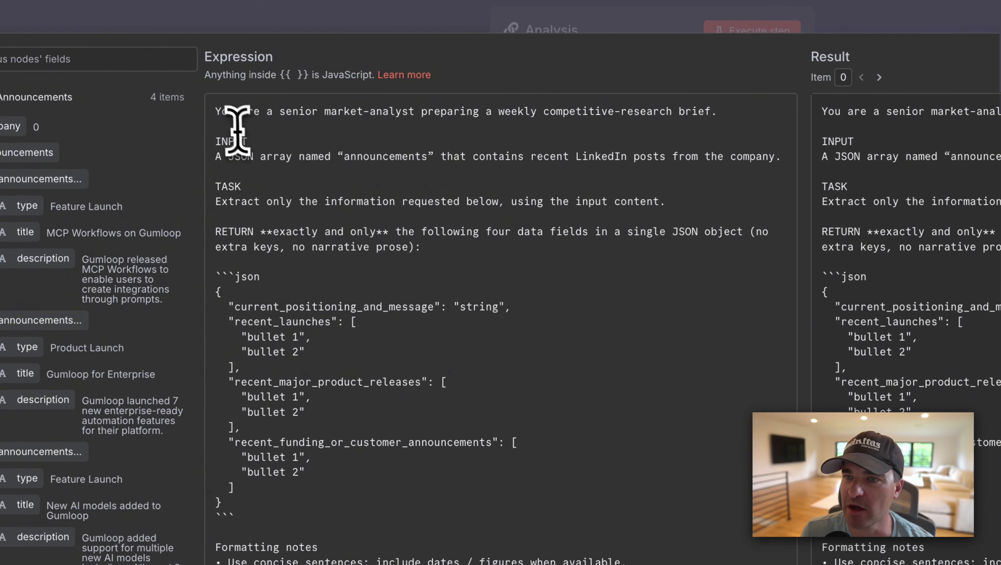
left_click_drag(216, 112, 722, 112)
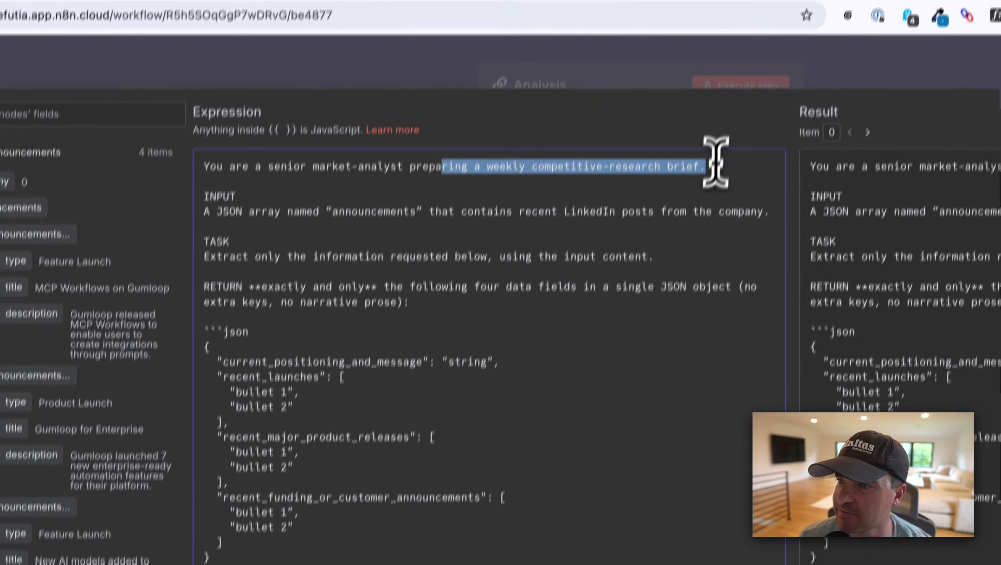
left_click(216, 142)
left_click_drag(228, 114, 279, 113)
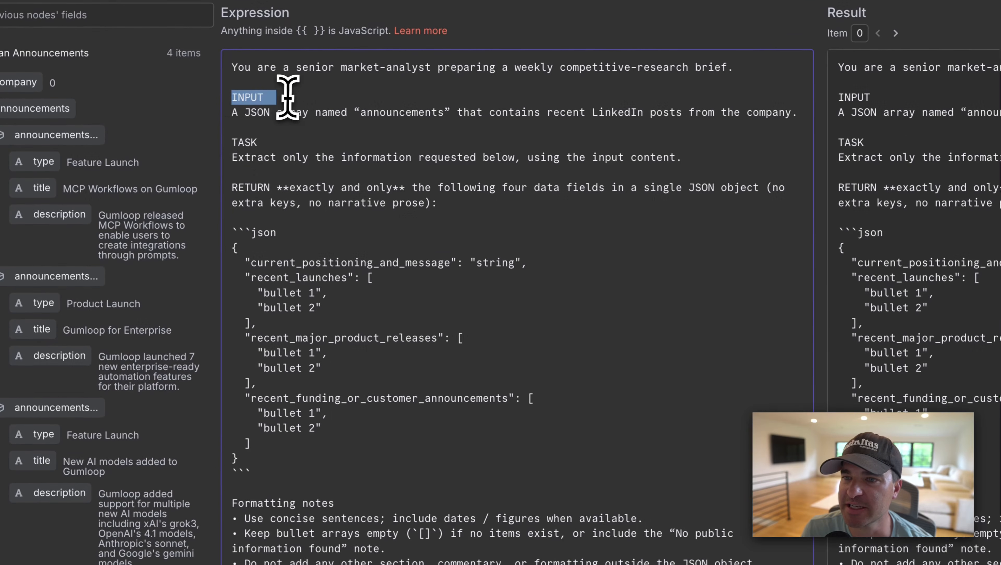
left_click_drag(235, 155, 339, 161)
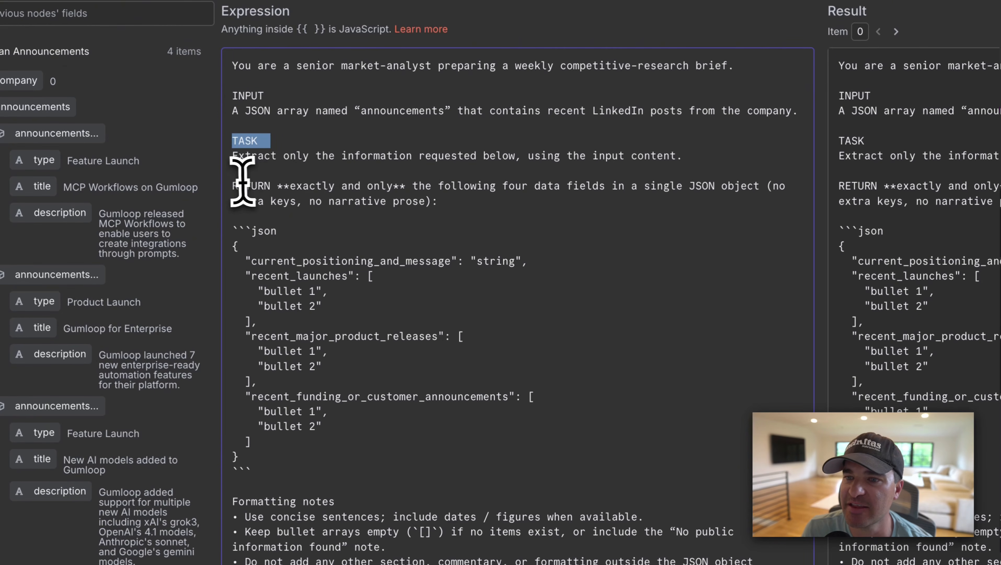
Review the four JSON fields the system message asks for, from current positioning to funding or customer announcements, and close the editor.
left_click_drag(238, 186, 528, 428)
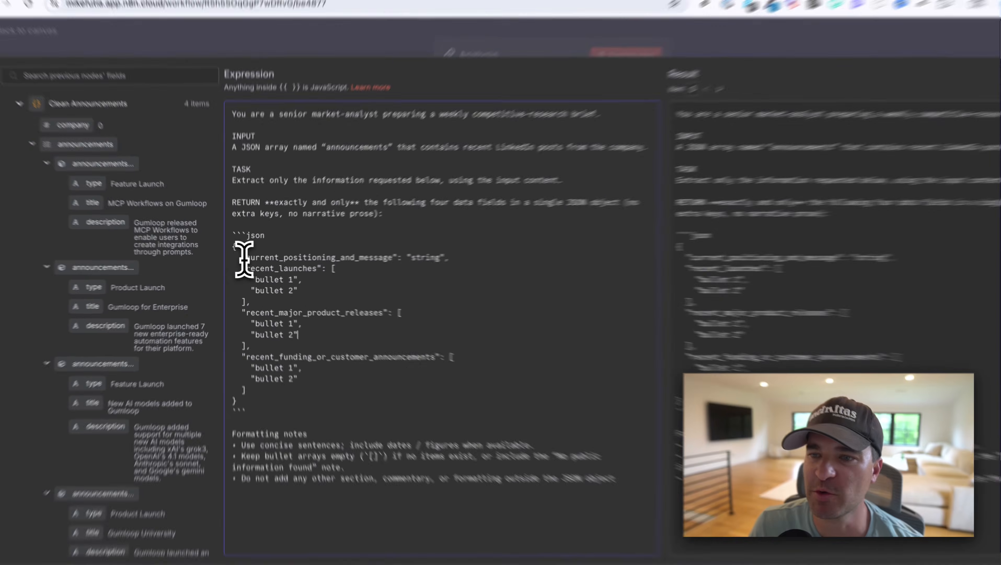
left_click_drag(251, 261, 411, 256)
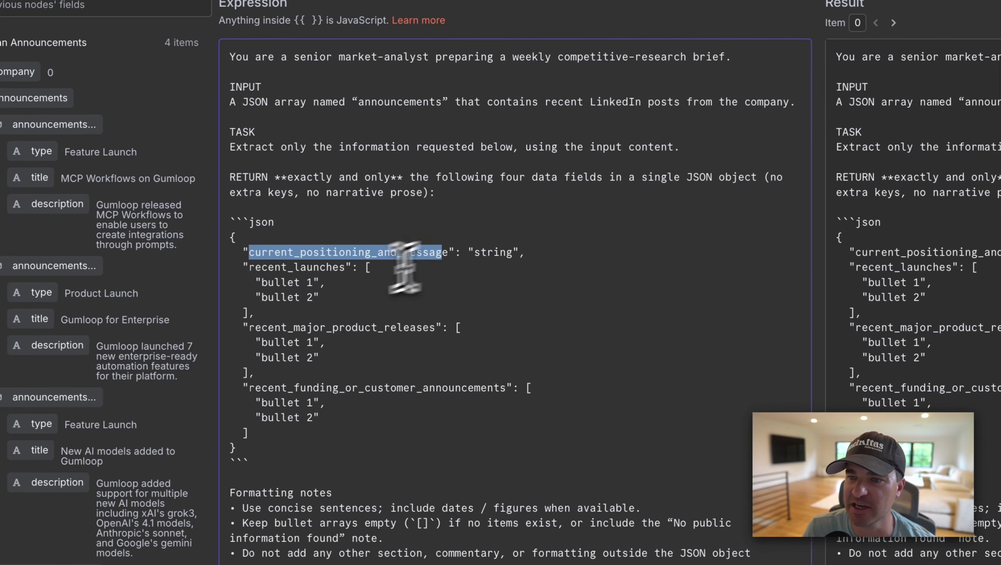
left_click_drag(246, 320, 247, 322)
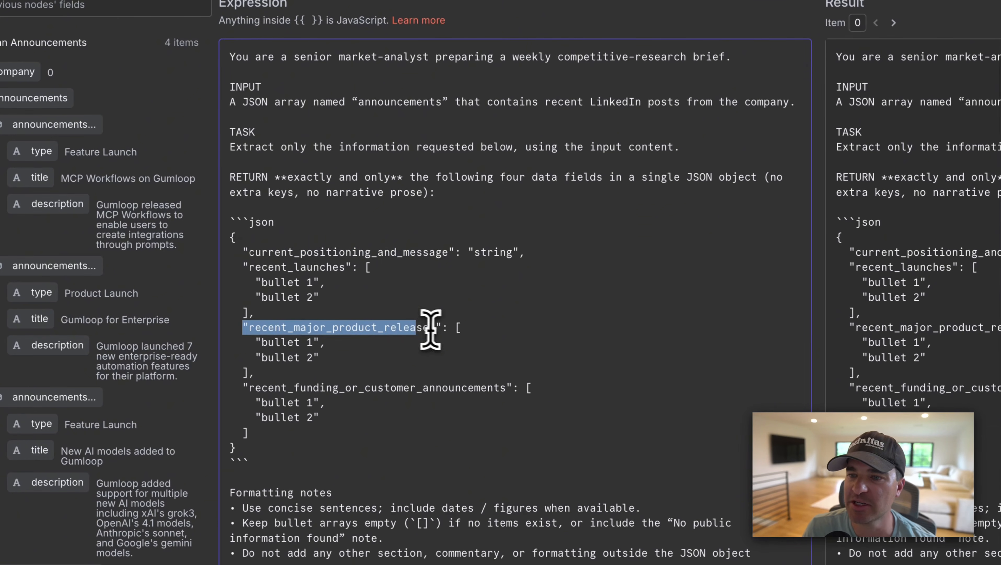
left_click_drag(250, 387, 492, 398)
left_click(423, 409)
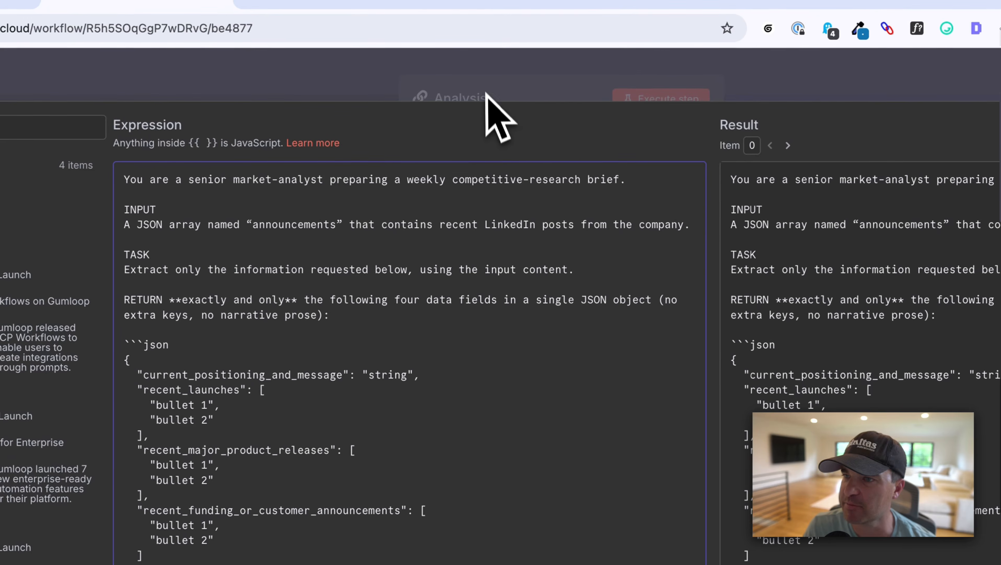
left_click(488, 95)
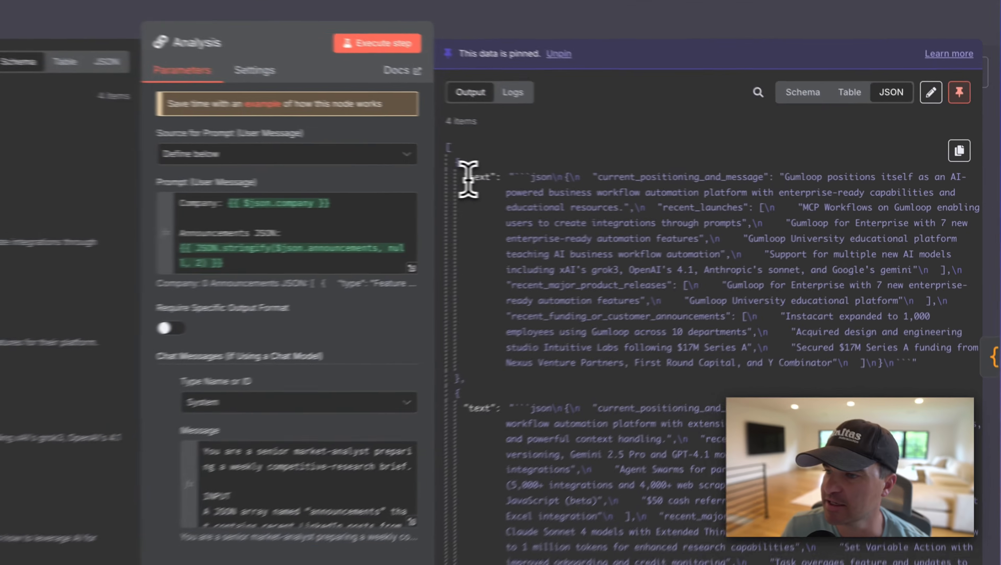
Examine the Analysis node's JSON output and the resolved result of its user message prompt, and return to the canvas.
left_click_drag(626, 183, 831, 288)
left_click(634, 288)
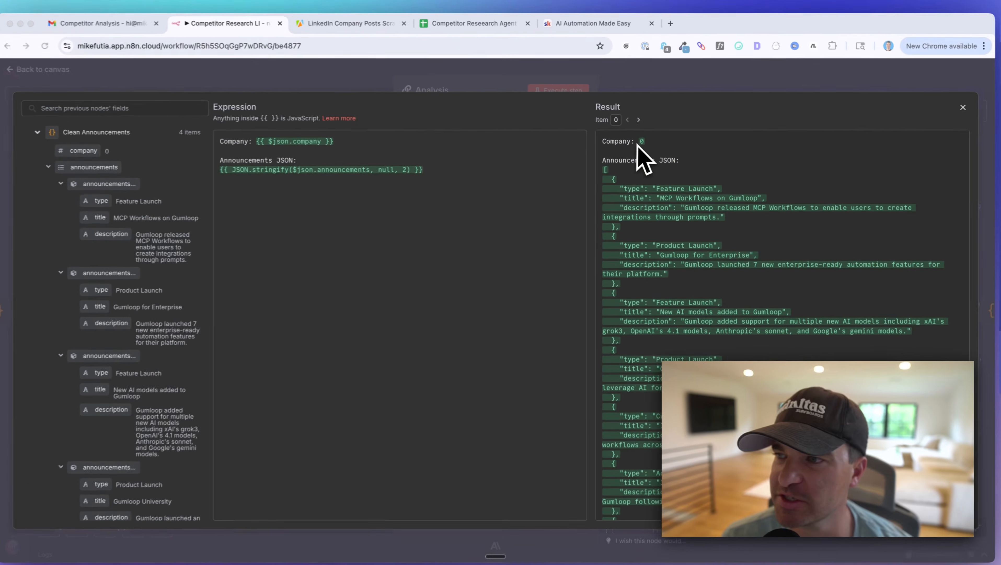
scroll(666, 259, "down", 1)
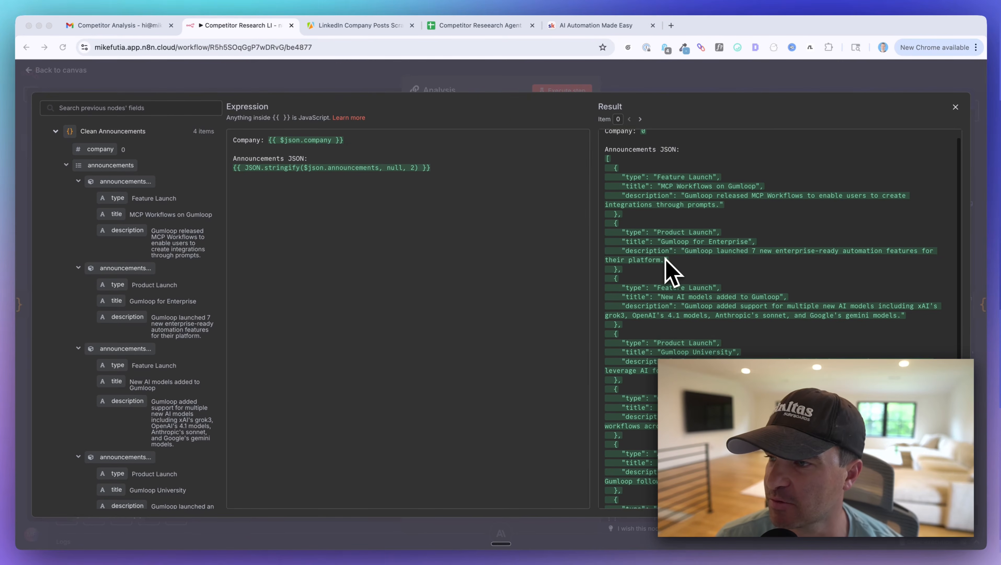
scroll(666, 259, "up", 1)
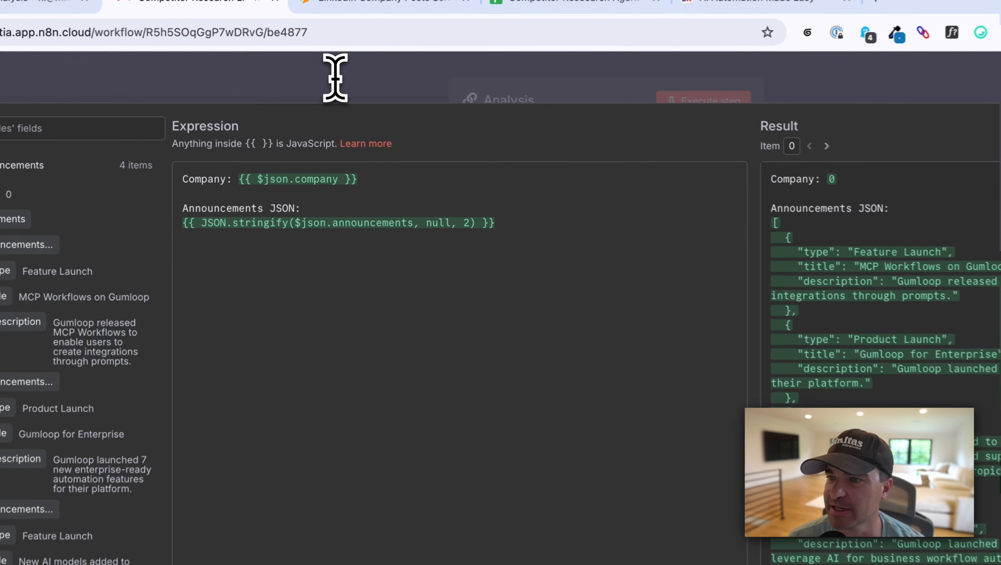
left_click(337, 84)
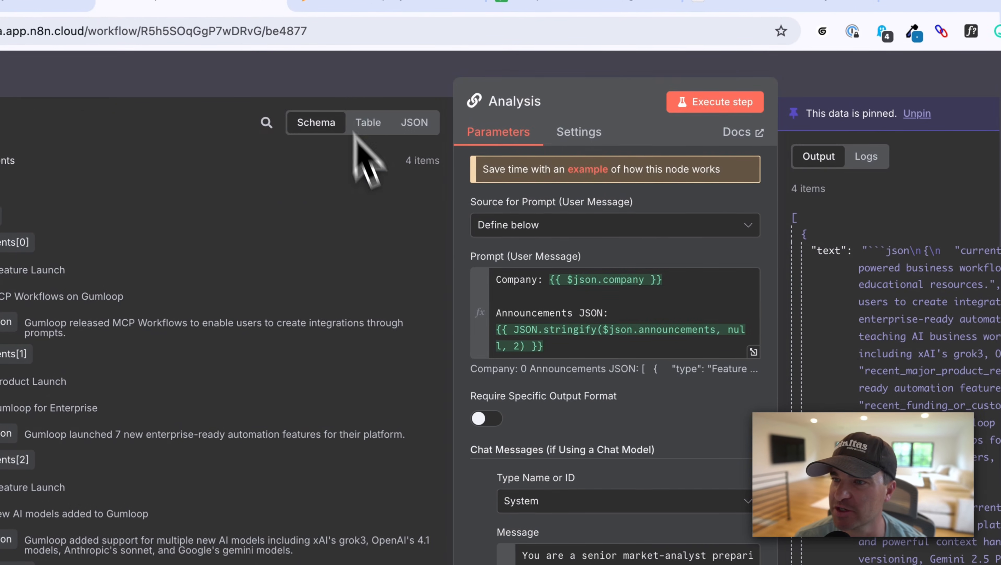
left_click(352, 86)
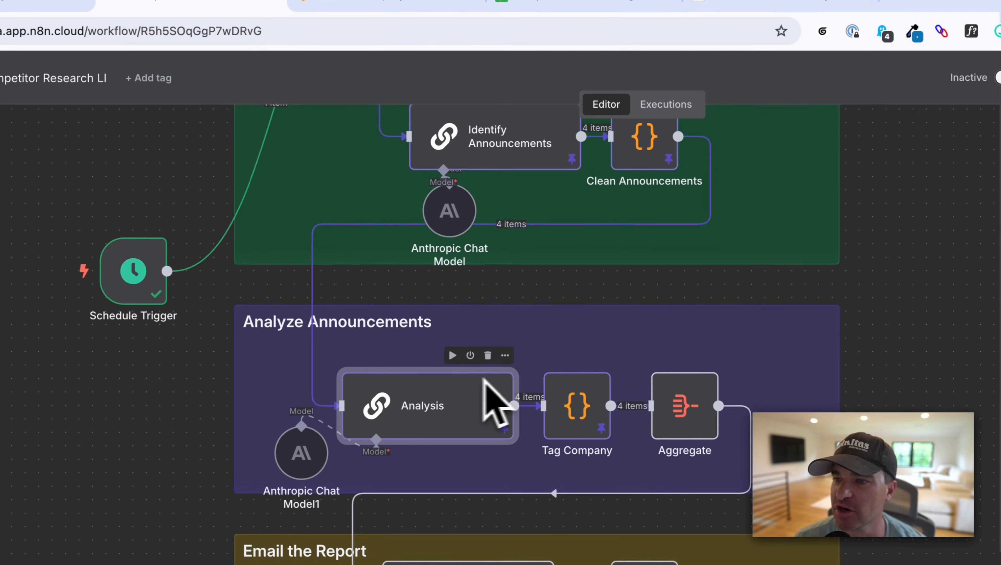
Open the Tag Company node and examine its JavaScript and the company, source and analysis_linkedin fields in its output.
scroll(483, 378, "up", 1)
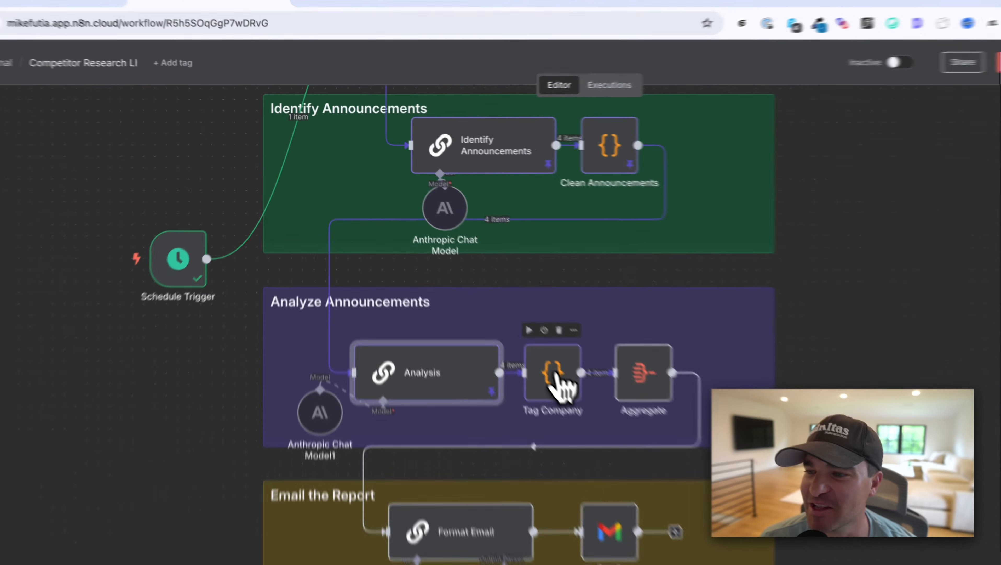
double_click(493, 304)
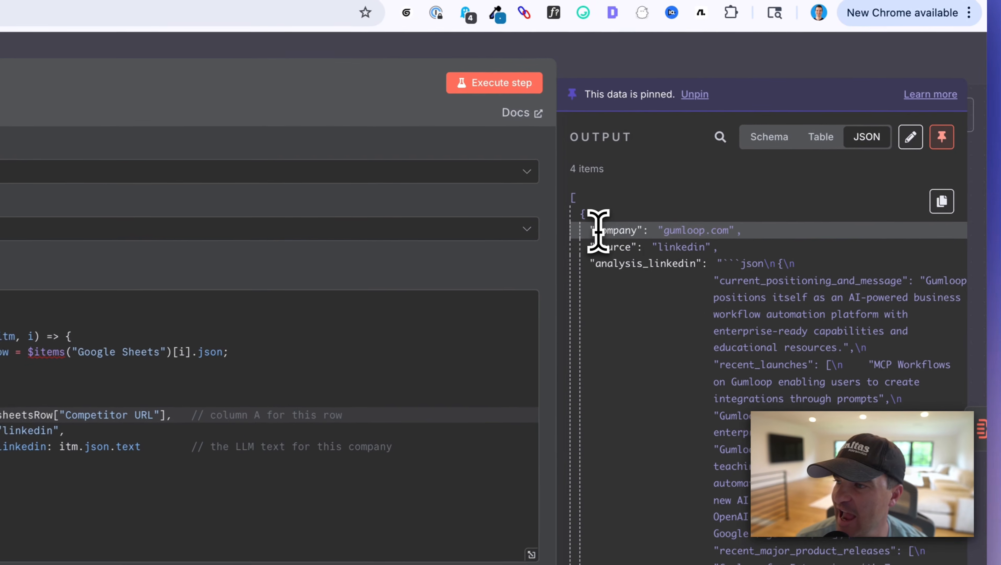
left_click_drag(749, 182, 826, 187)
left_click_drag(593, 248, 701, 253)
scroll(710, 356, "down", 10)
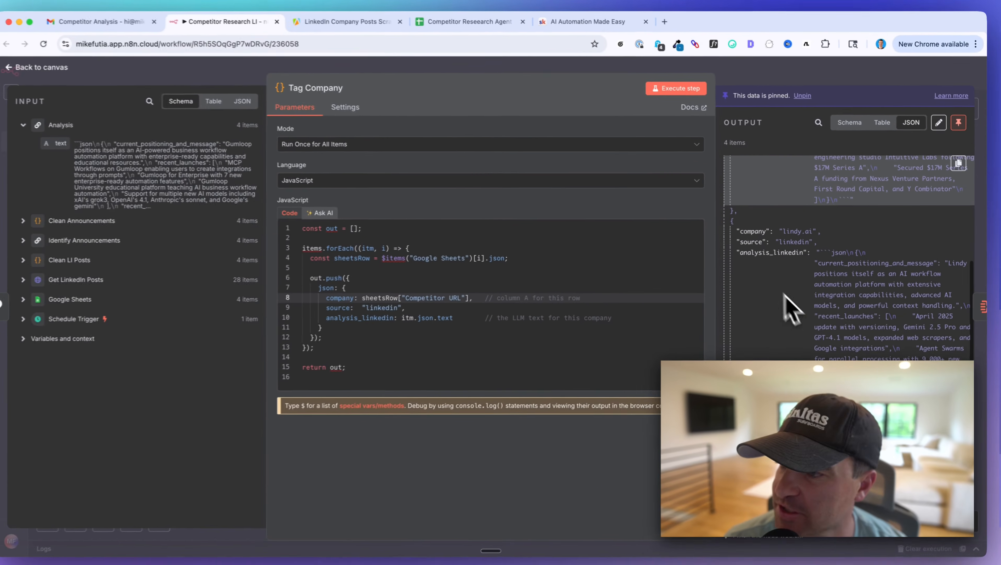
Examine the lindy.ai, zapier.com and n8n.io entries in the Tag Company node's JSON output.
scroll(767, 275, "down", 1)
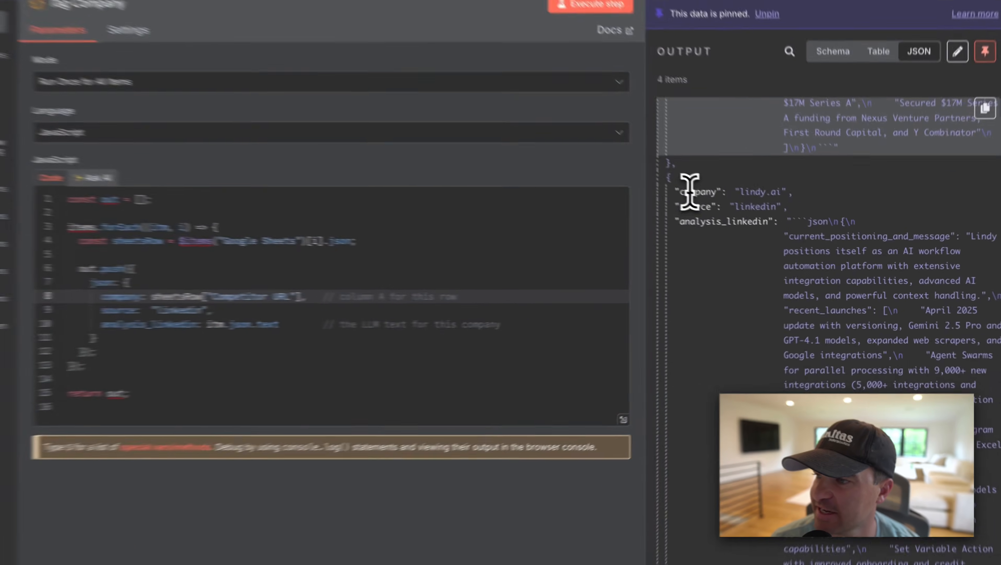
left_click_drag(784, 222, 819, 224)
scroll(798, 314, "down", 5)
scroll(734, 327, "down", 3)
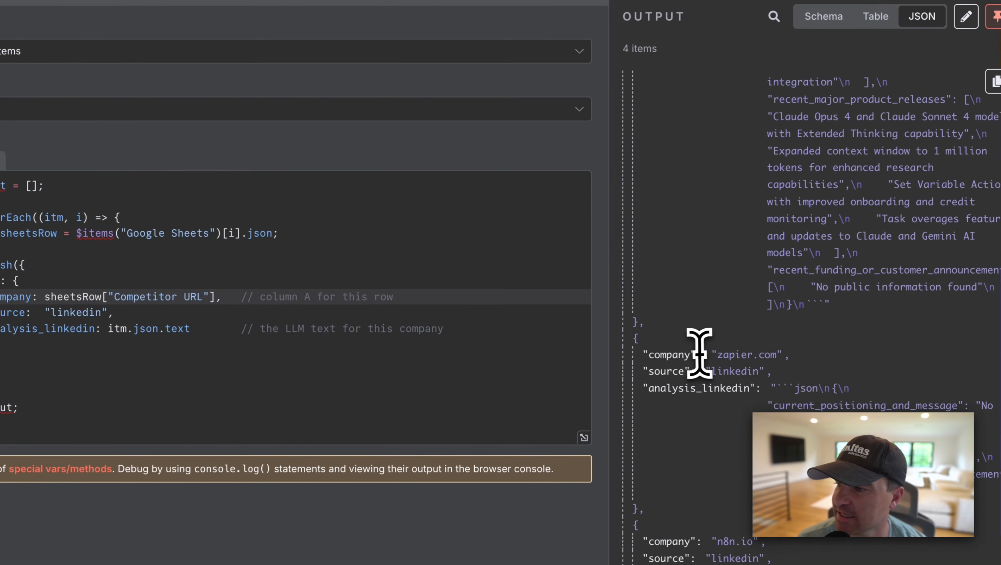
left_click_drag(701, 352, 809, 376)
scroll(791, 380, "down", 4)
left_click_drag(711, 397, 787, 398)
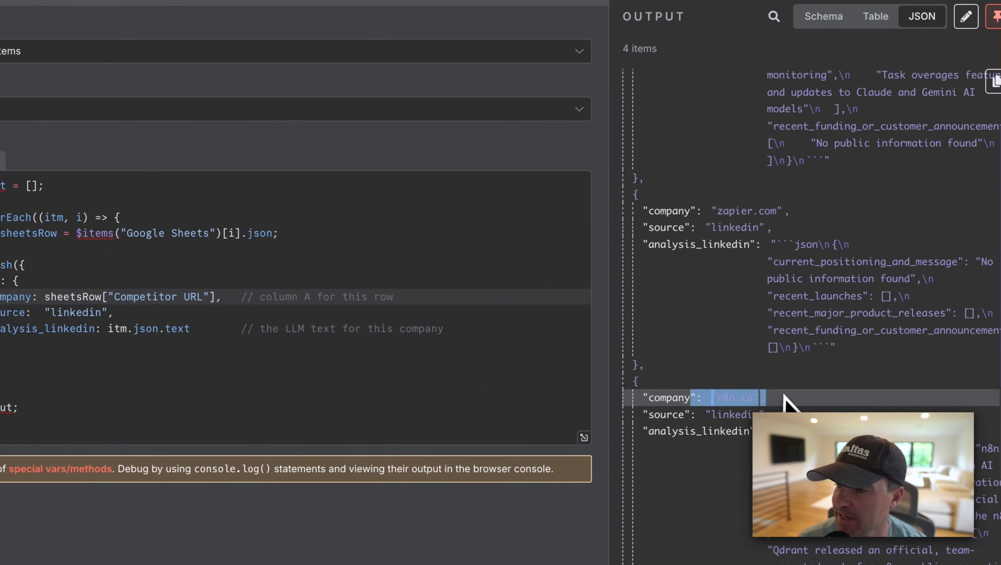
left_click(201, 389)
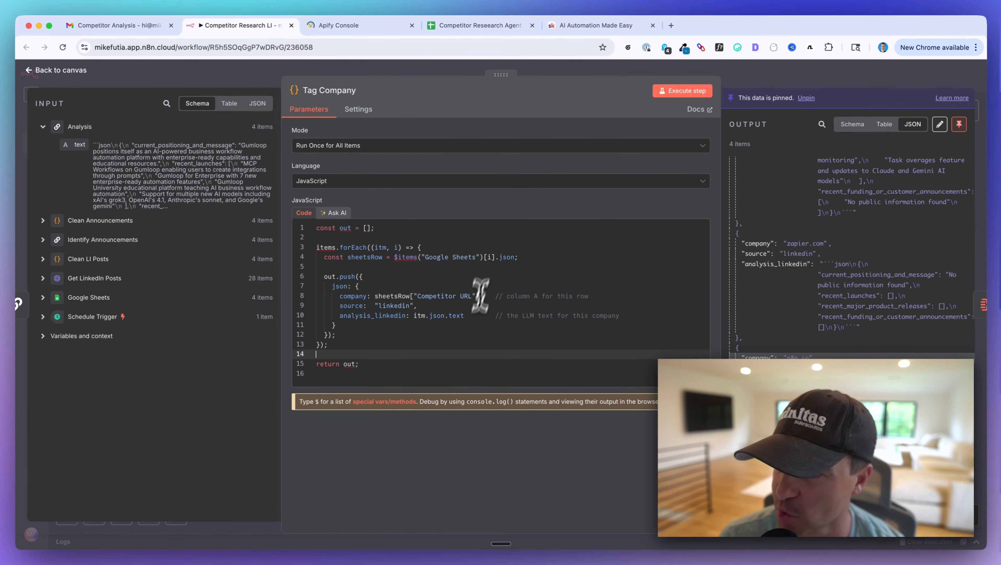
Return to the gumloop.com entry in the output and review its company, source and analysis_linkedin fields.
scroll(830, 263, "up", 10)
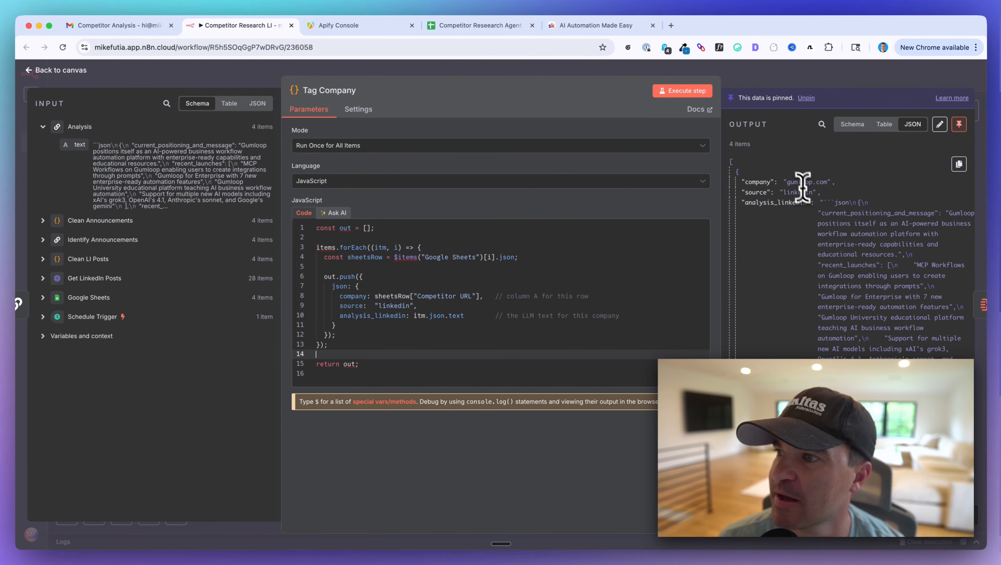
triple_click(746, 145)
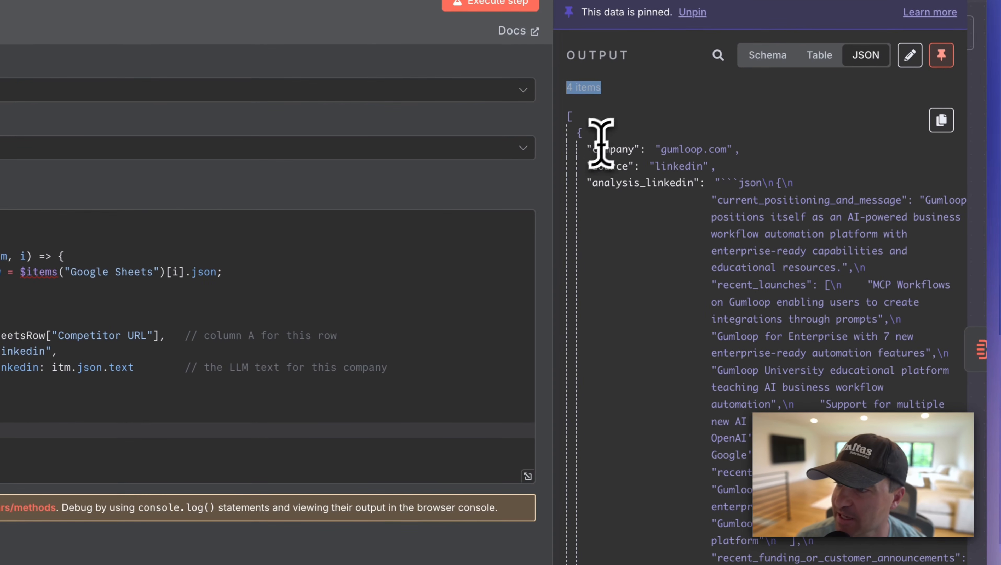
left_click_drag(594, 150, 728, 151)
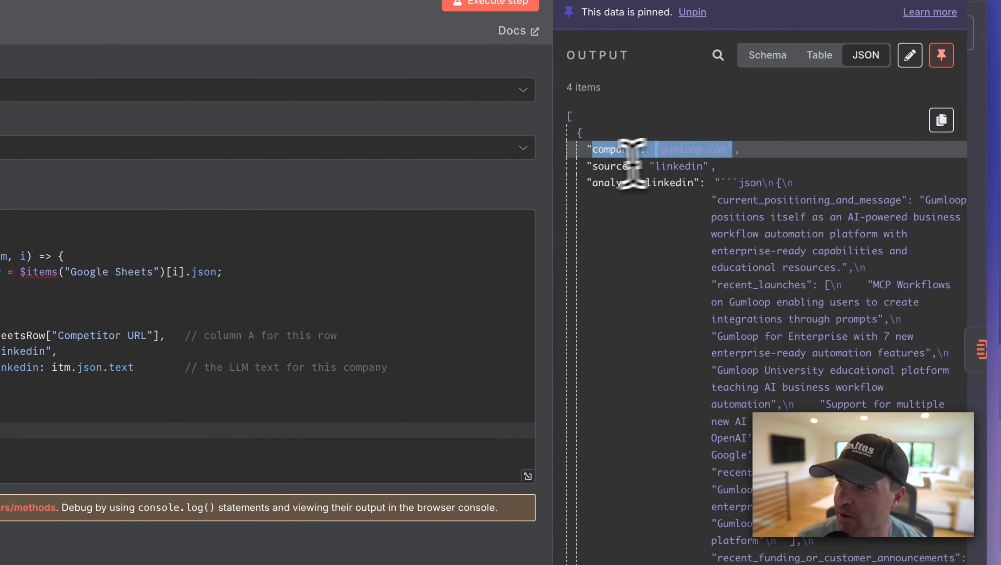
left_click_drag(592, 166, 740, 170)
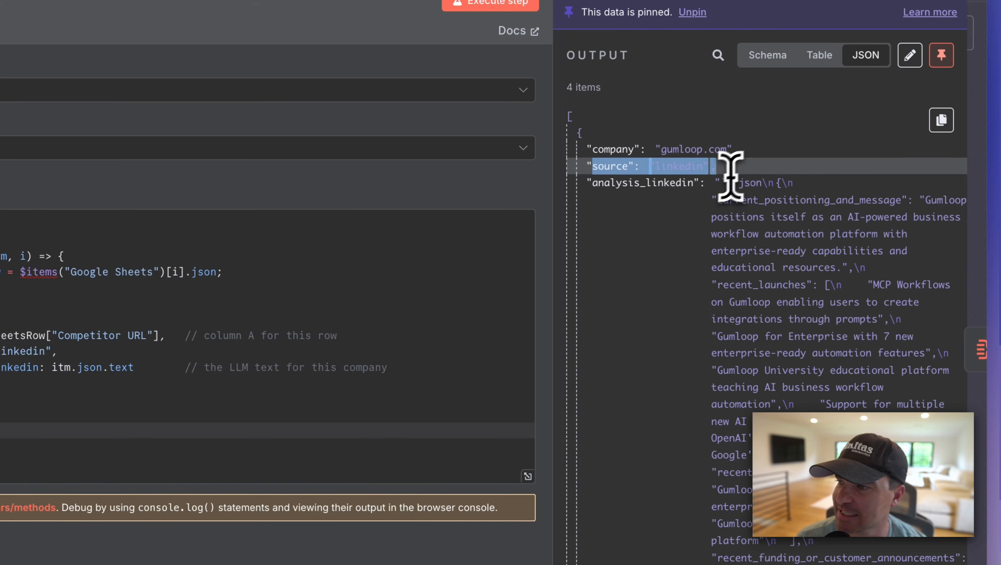
left_click(593, 185)
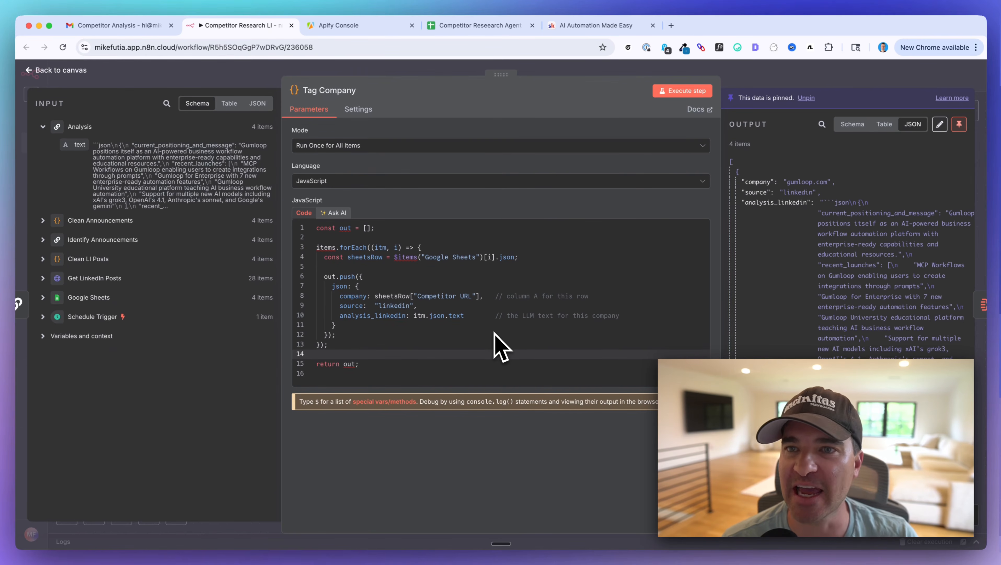
Switch to Gmail and review the Gumloop, Lindy, Zapier and n8n sections of the Competitor Analysis digest email.
left_click(131, 25)
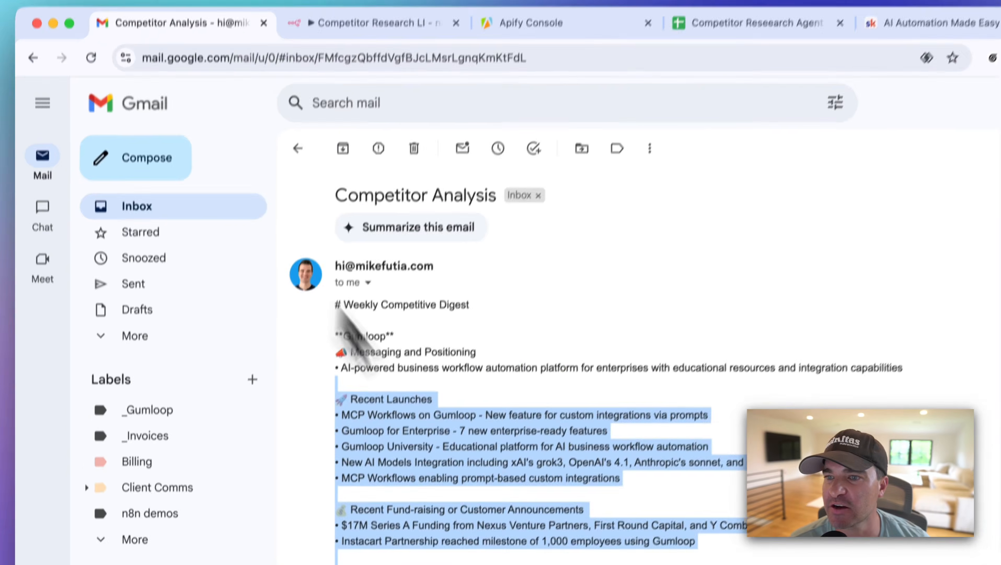
left_click(482, 536)
scroll(435, 466, "down", 4)
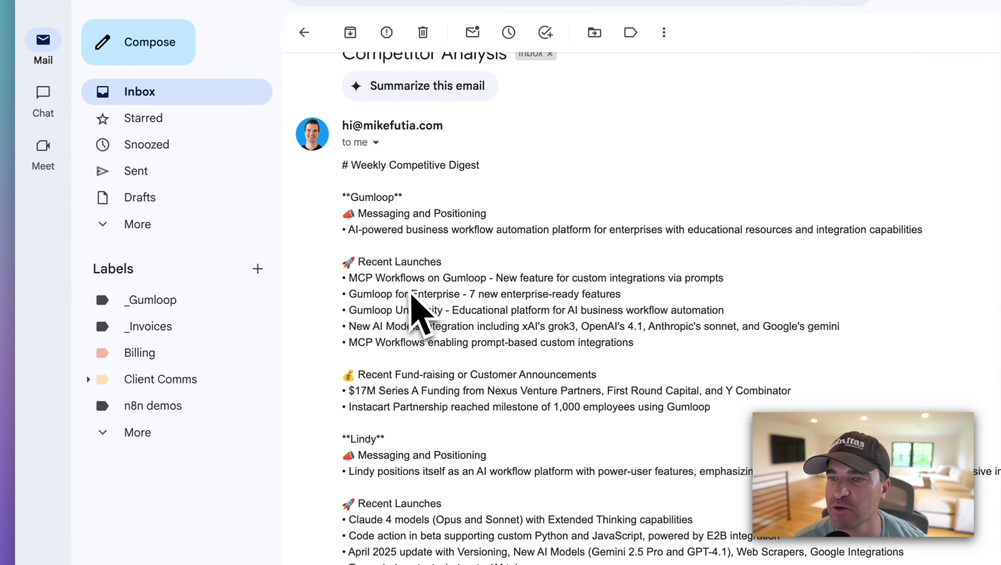
double_click(371, 84)
scroll(470, 201, "down", 2)
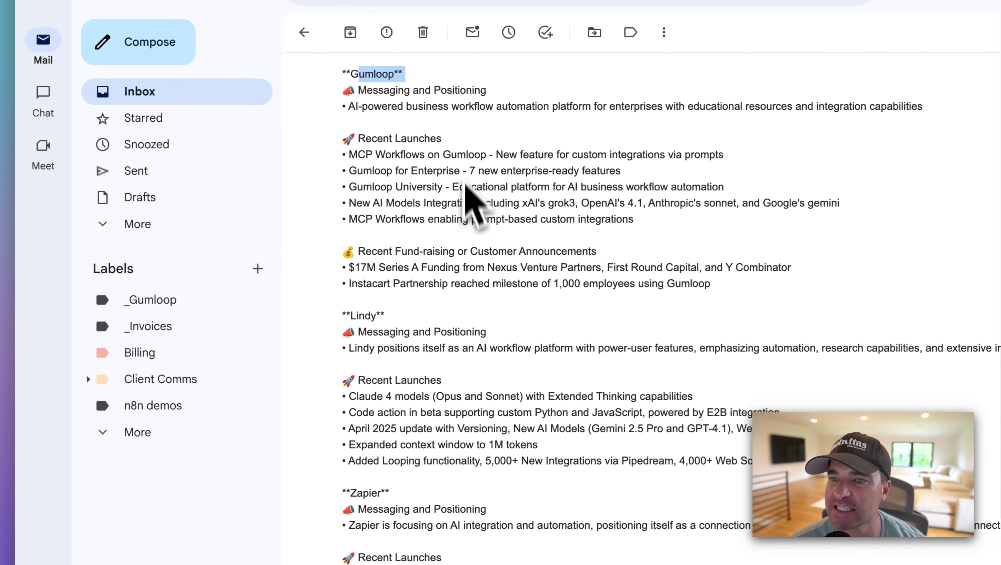
double_click(362, 244)
scroll(467, 265, "down", 4)
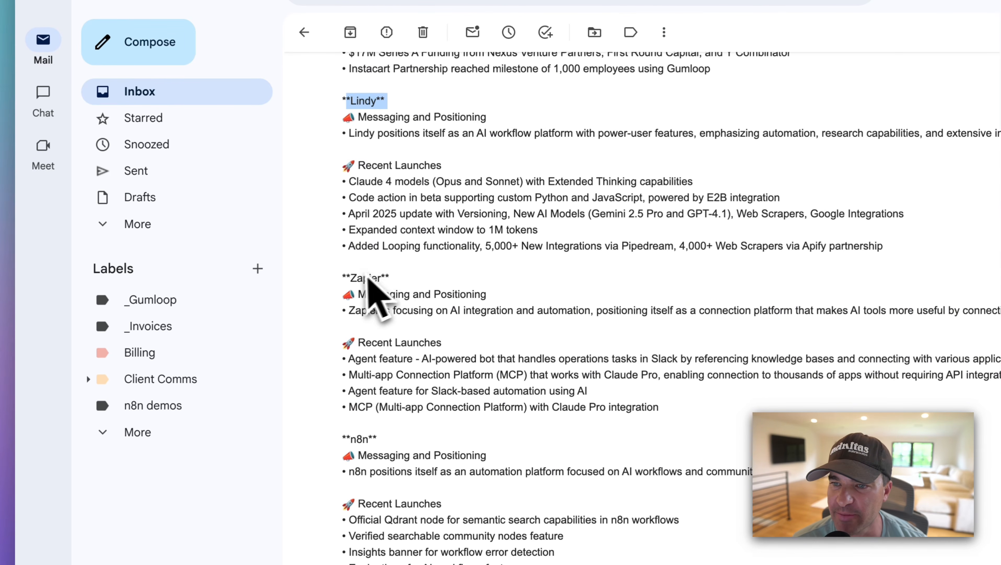
double_click(370, 278)
double_click(363, 439)
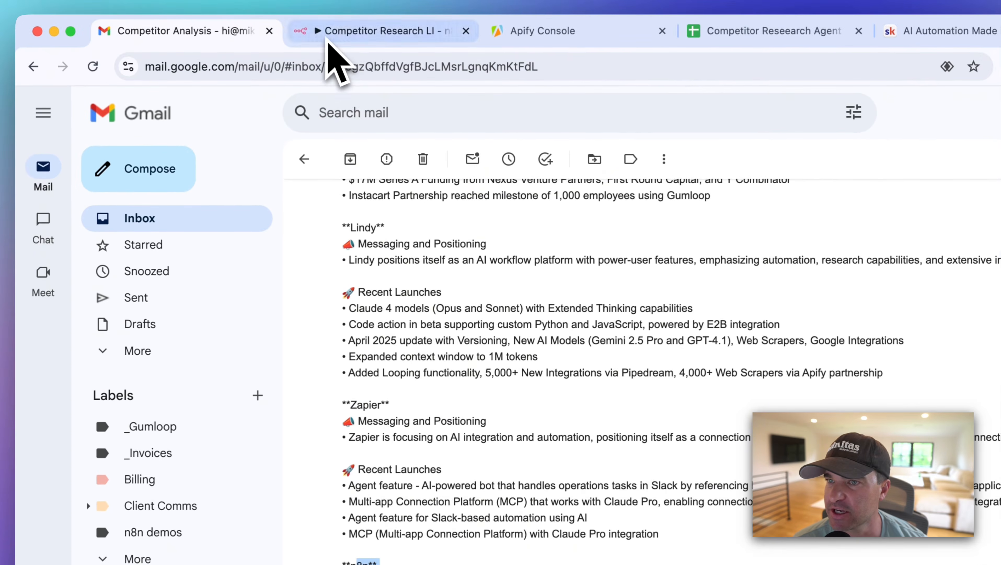
Switch back to n8n, examine the Aggregate node's field settings and its combined analysis output, and return to the canvas.
left_click(328, 24)
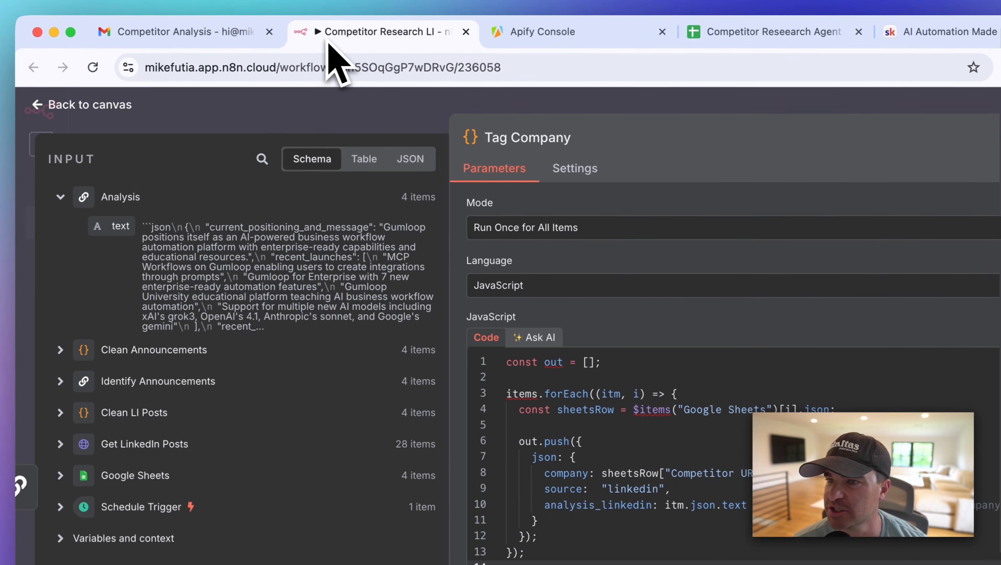
left_click(413, 123)
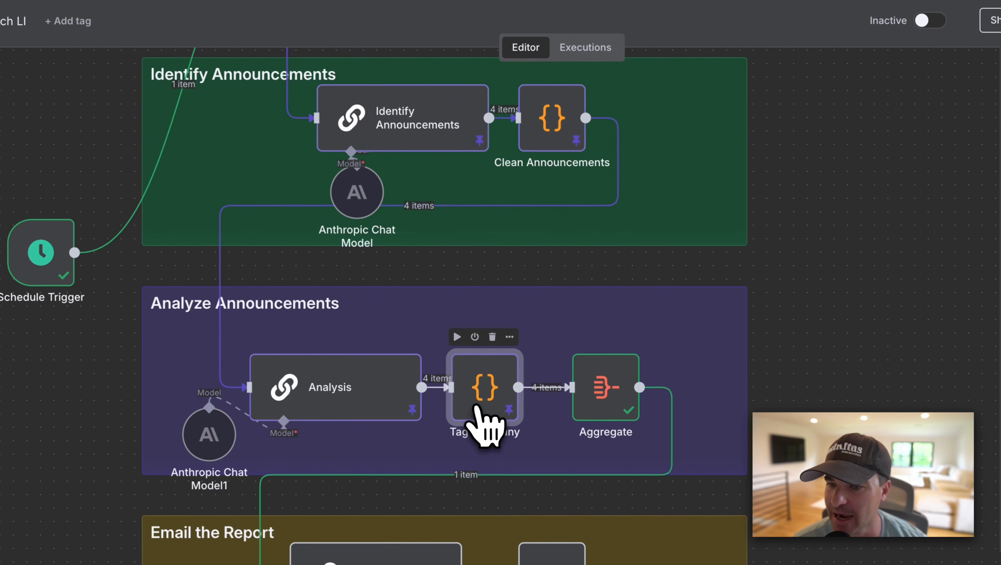
double_click(609, 393)
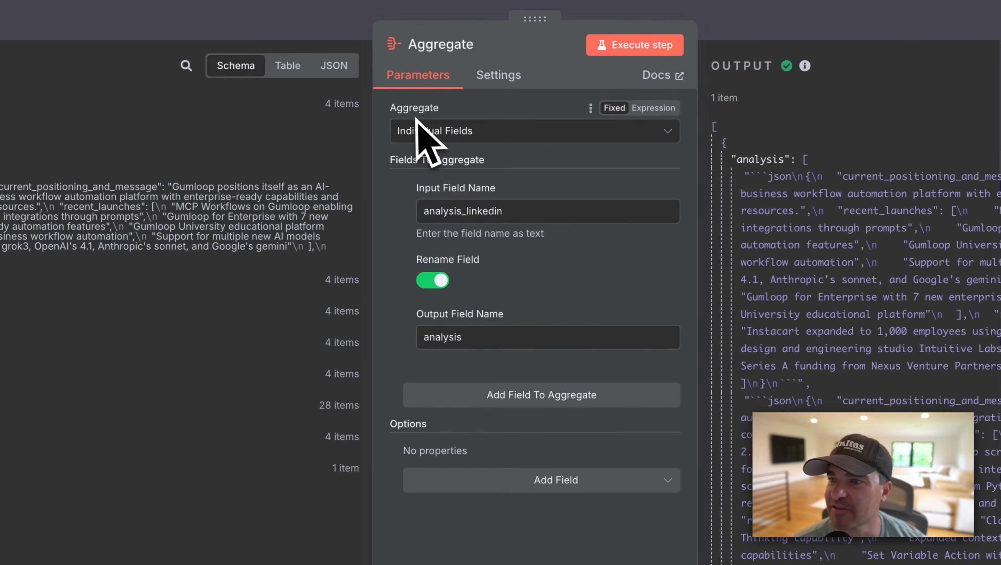
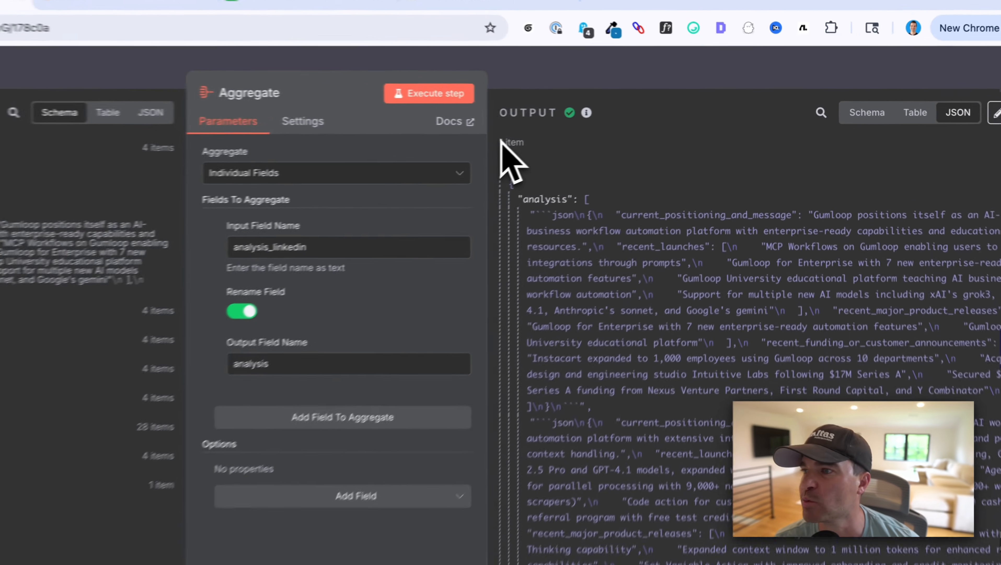
left_click_drag(608, 124, 633, 123)
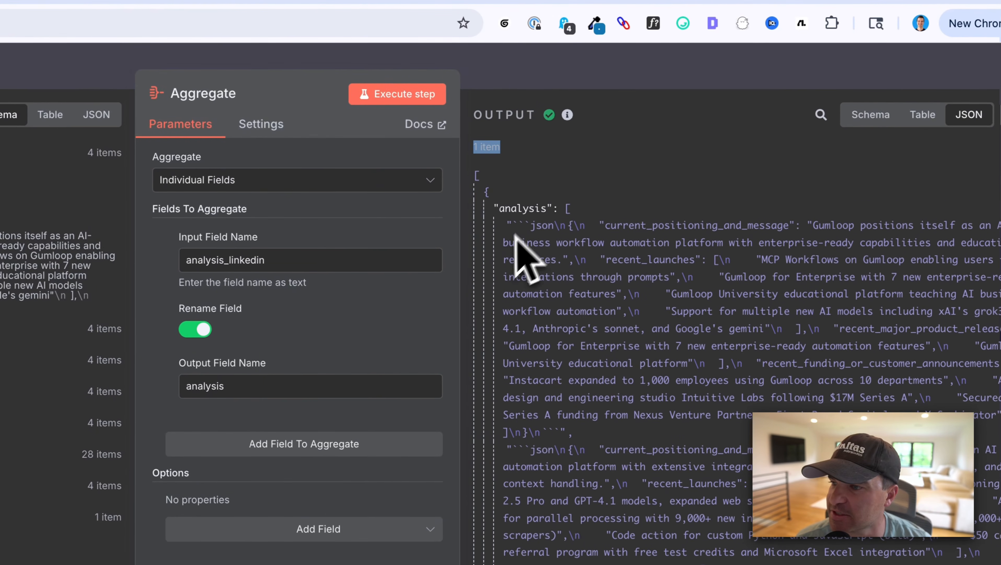
scroll(559, 336, "down", 3)
scroll(557, 321, "down", 2)
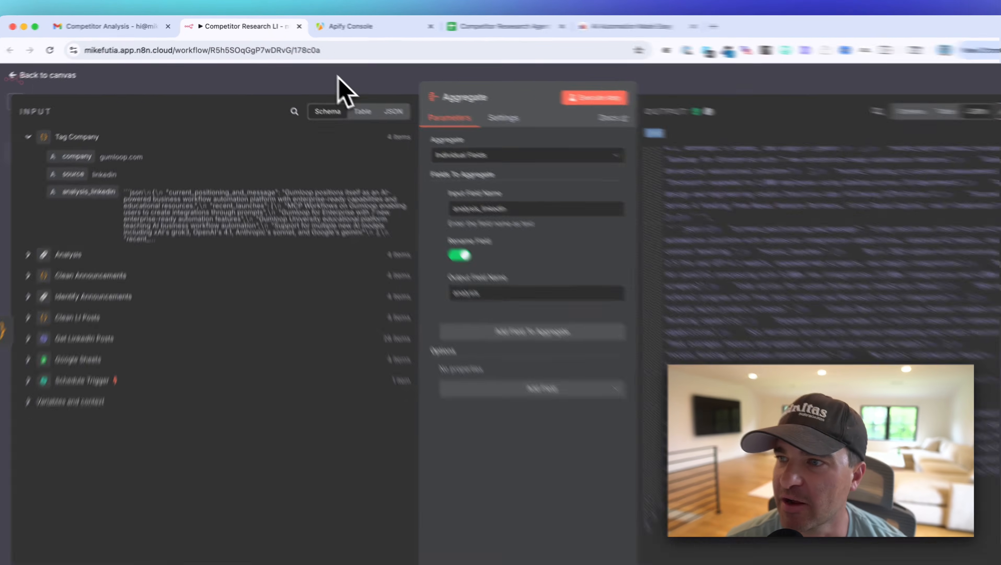
left_click(336, 80)
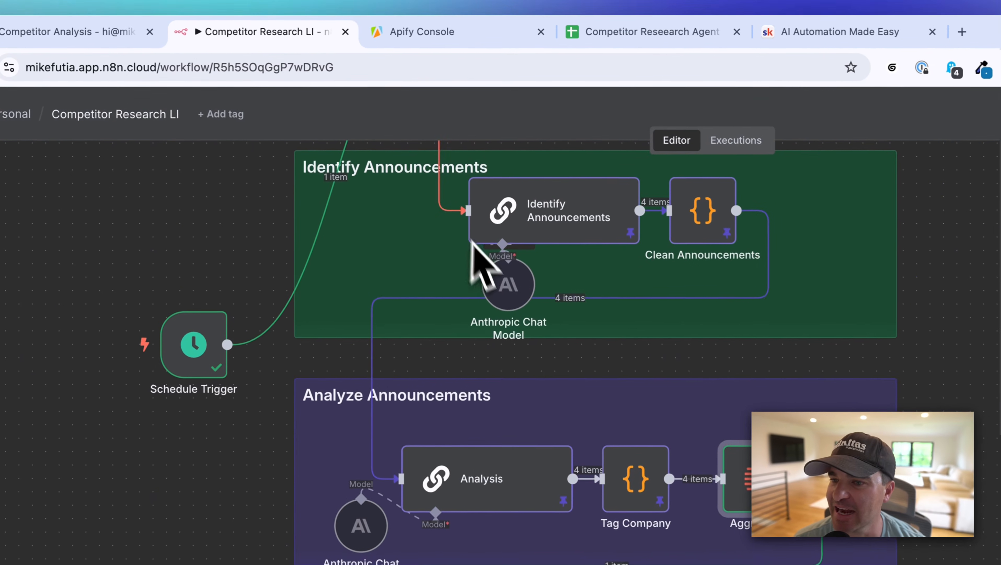
Review the Email the Report section and search the node library for LLM to find the Basic LLM Chain, then close the search.
scroll(492, 277, "down", 5)
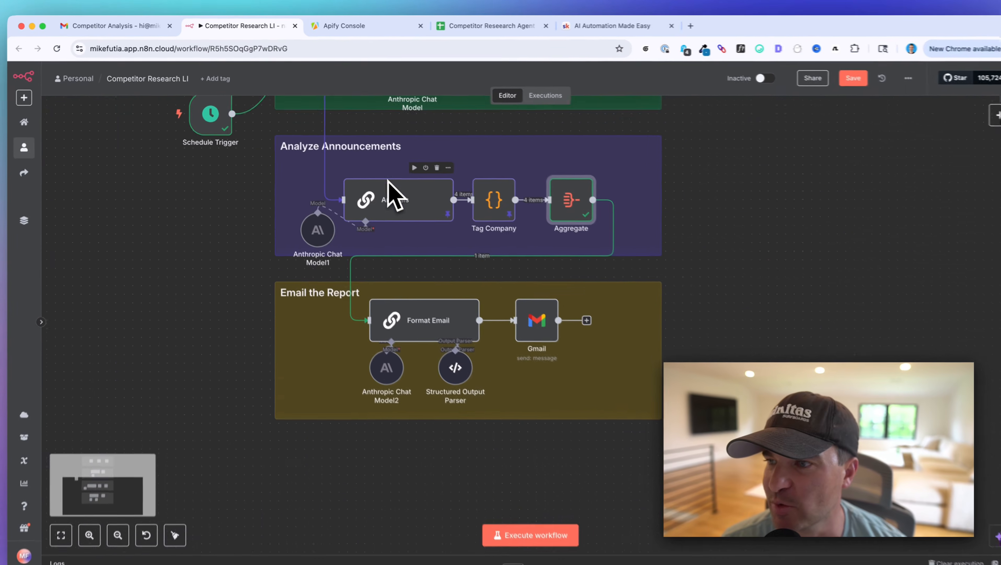
scroll(390, 196, "down", 1)
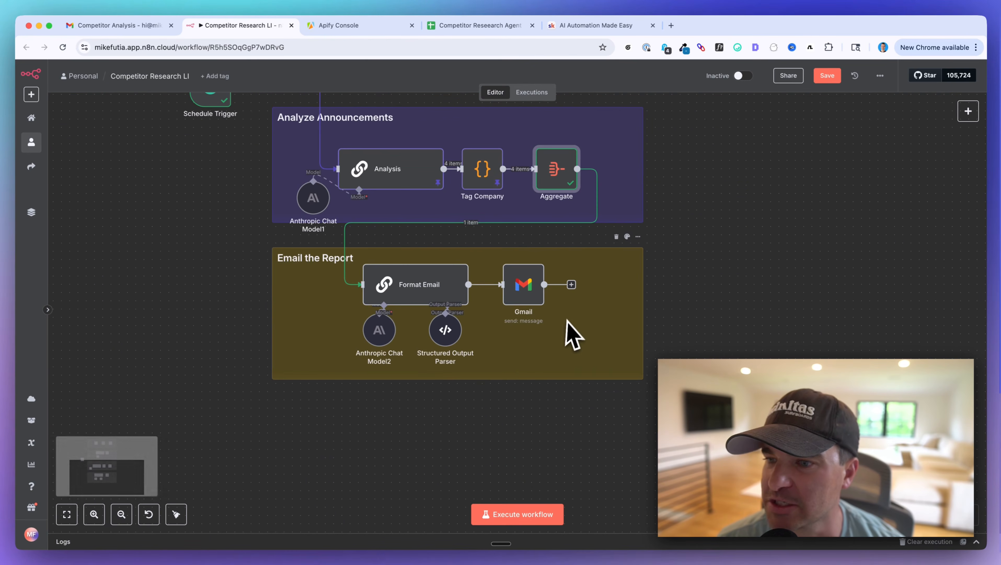
scroll(587, 348, "up", 1)
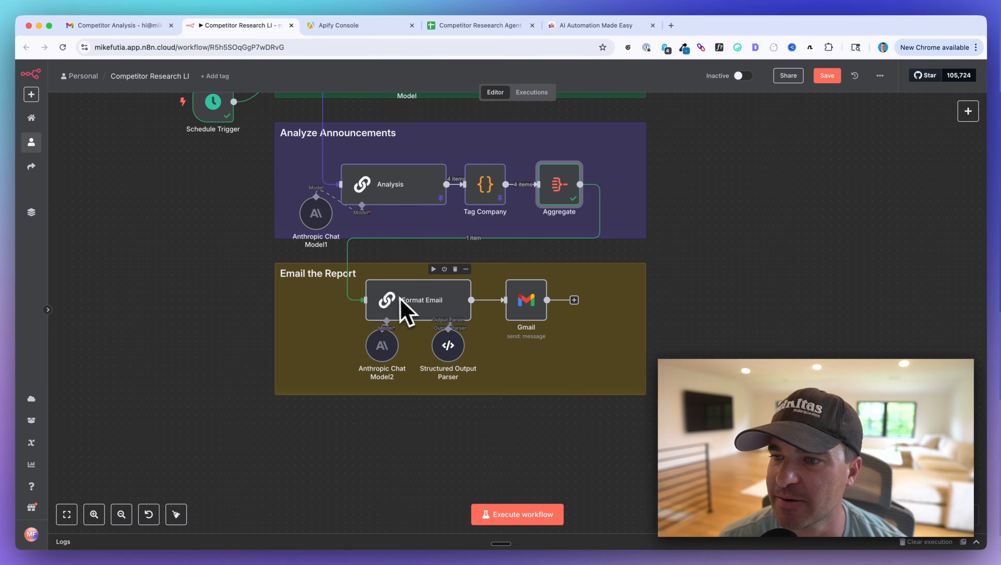
left_click(968, 111)
type("LLM")
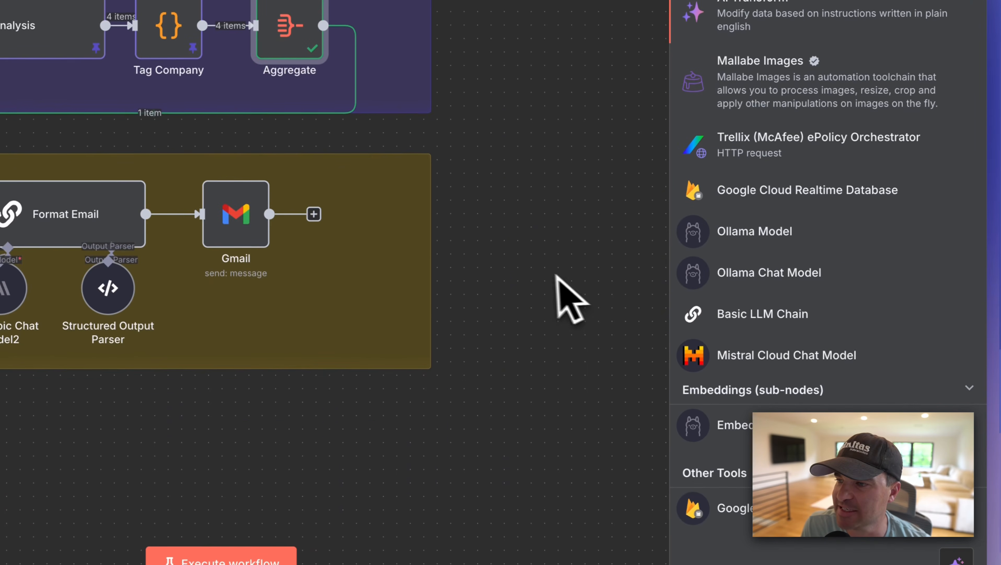
left_click(554, 467)
left_click_drag(379, 429, 333, 423)
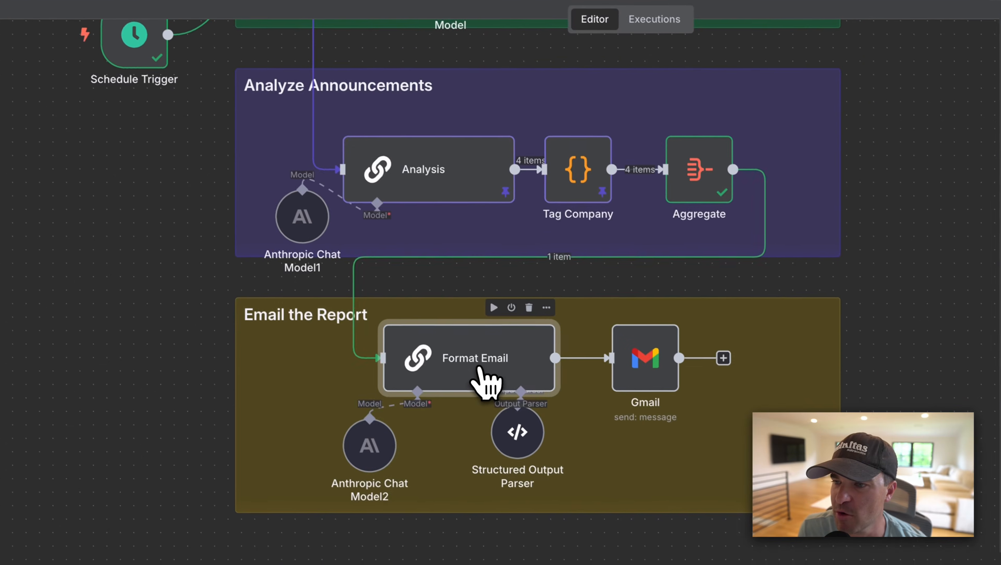
Open the Format Email node and view the source options for its user message prompt, keeping Define below.
double_click(437, 340)
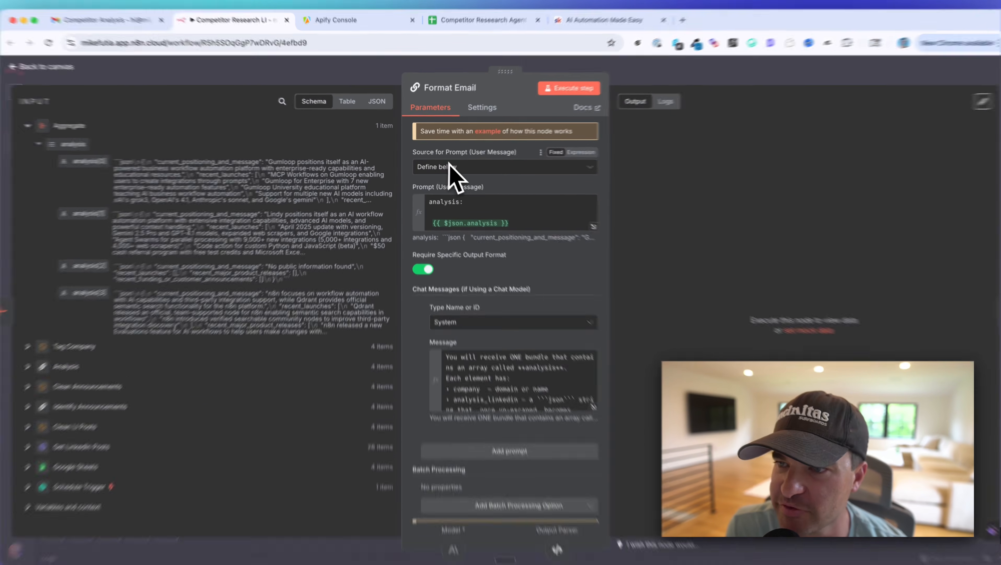
left_click(451, 168)
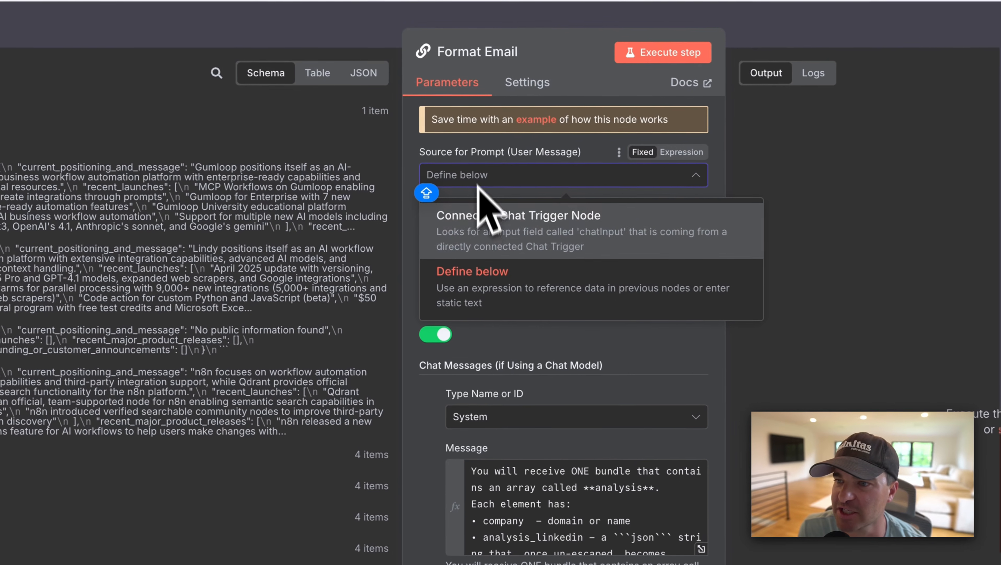
left_click(425, 269)
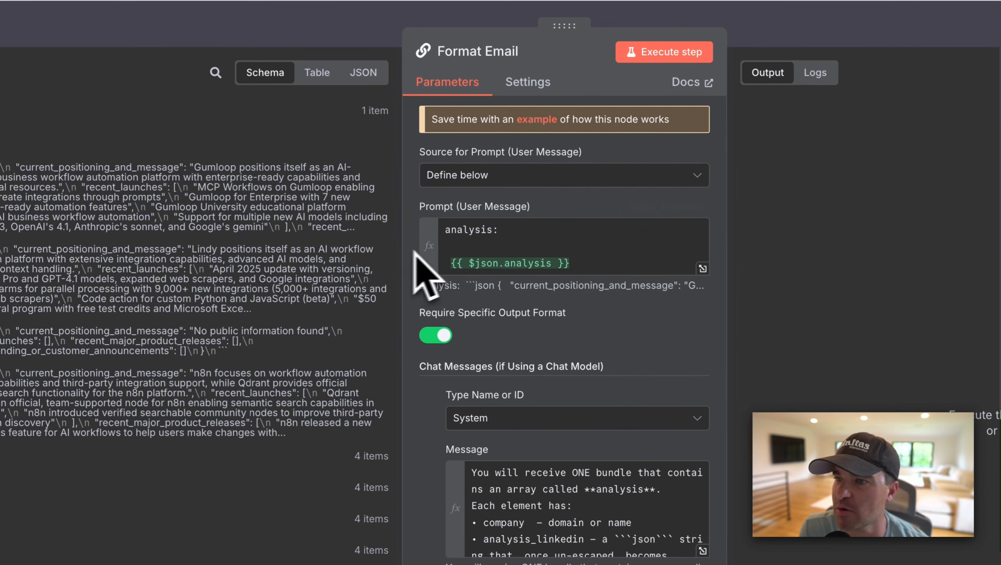
Expand the user message prompt, examine the {{ $json.analysis }} expression and its resolved result, and close the editor.
left_click(420, 269)
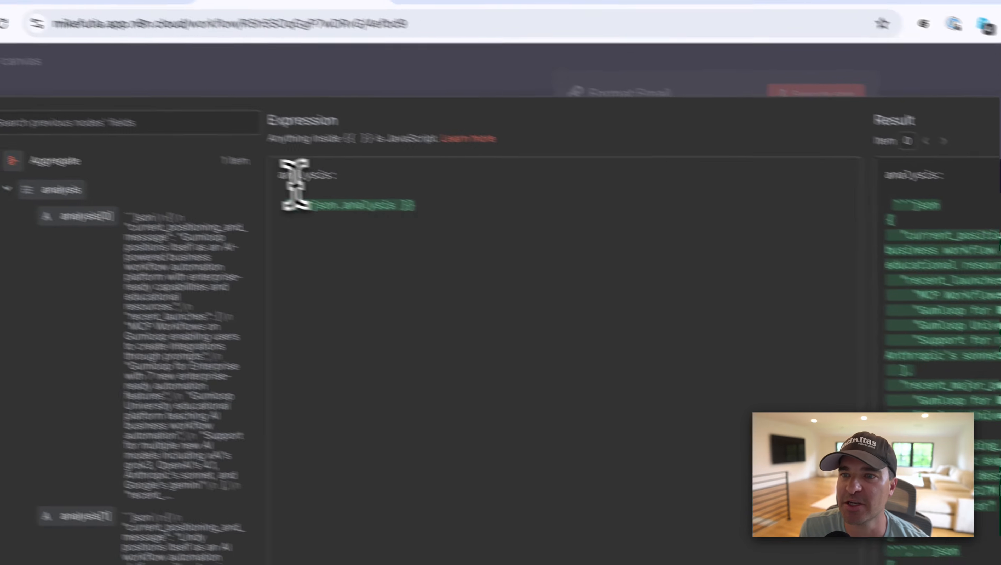
left_click(439, 190, "shift")
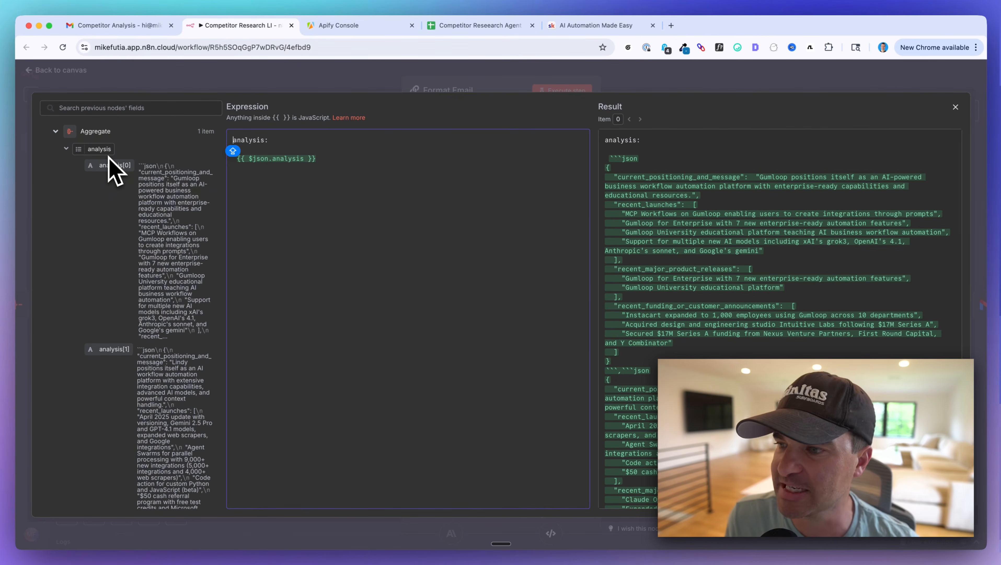
scroll(697, 273, "down", 10)
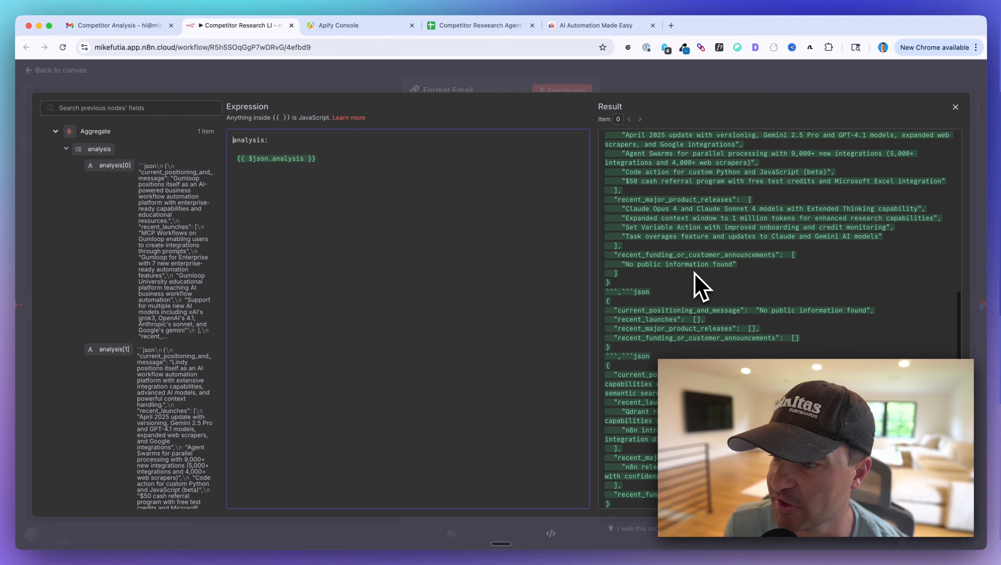
scroll(695, 273, "up", 10)
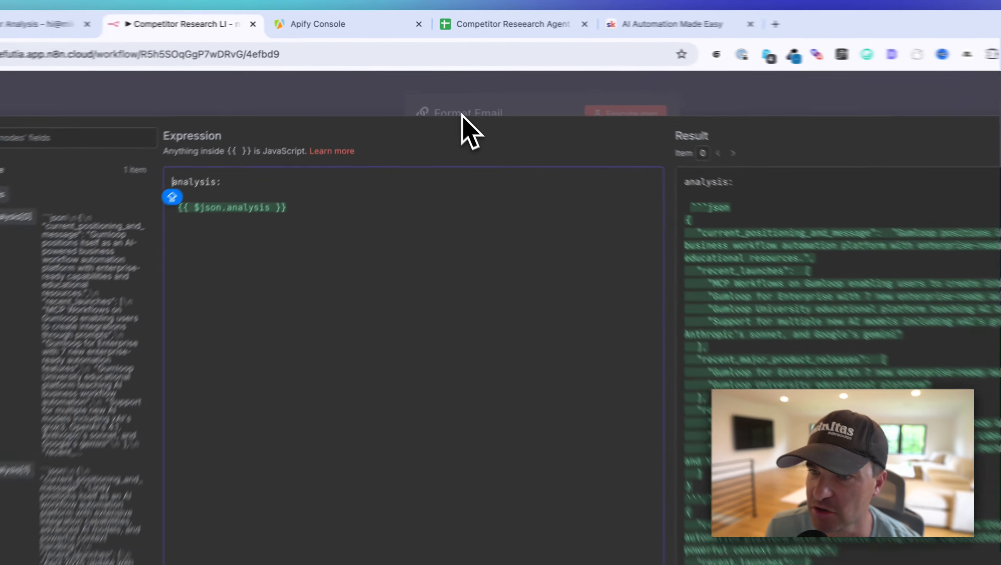
key("Escape")
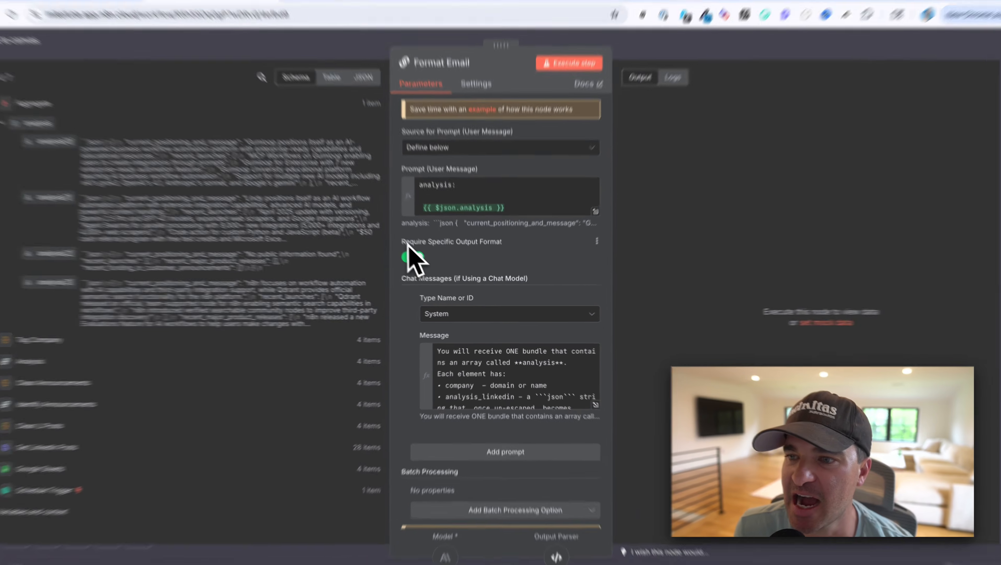
Review the Require Specific Output Format setting and the chat message type options of the Format Email node, keeping System.
left_click_drag(415, 252, 478, 254)
left_click_drag(462, 205, 471, 205)
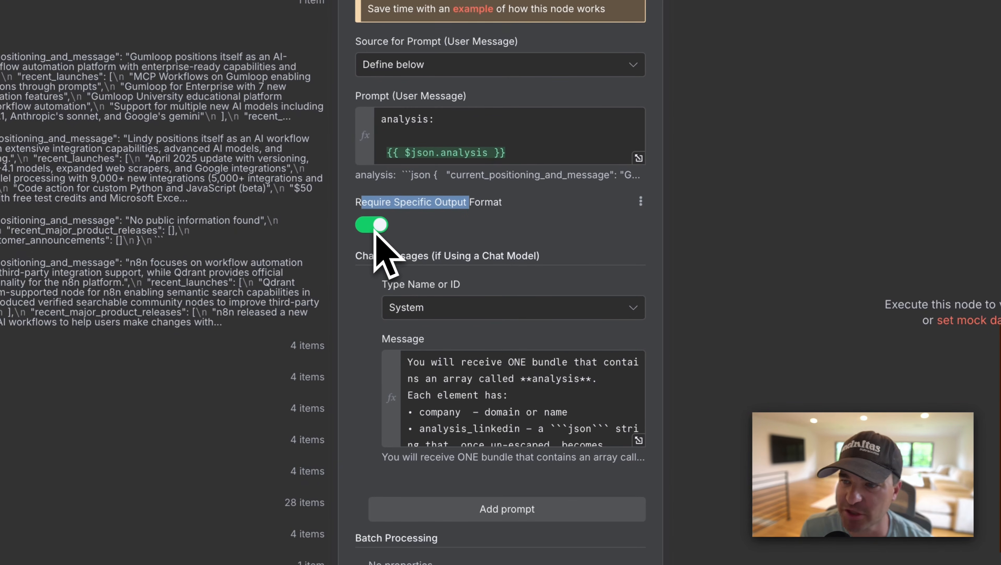
scroll(385, 292, "down", 2)
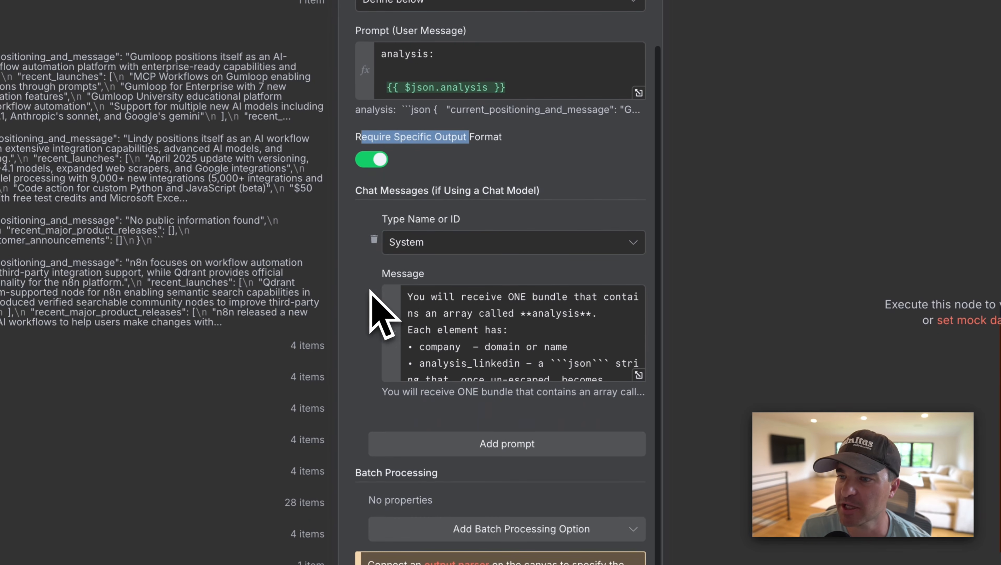
left_click(449, 242)
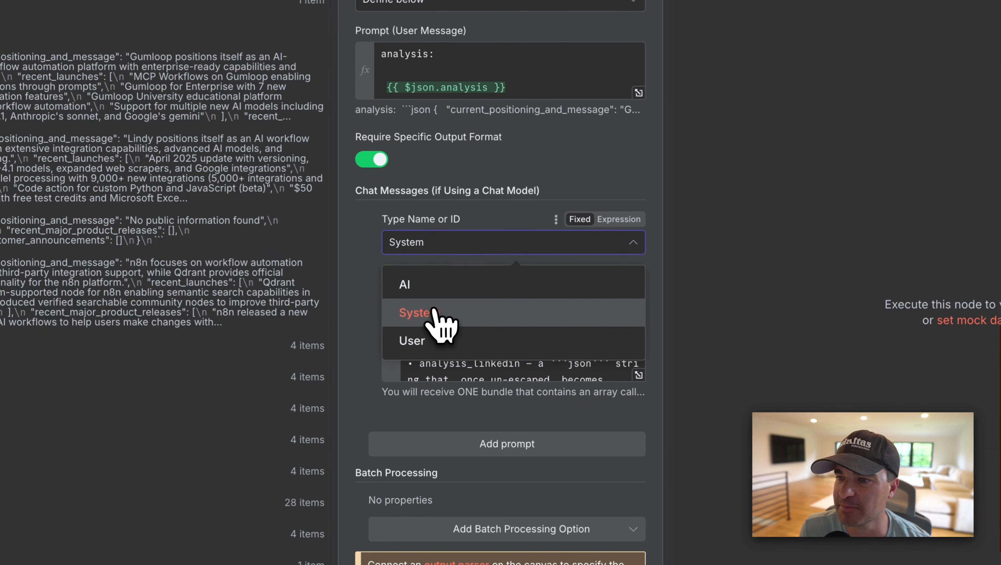
left_click(446, 312)
Expand the system message and examine its description of the analysis array, each element's fields and the JSON keys.
left_click(638, 375)
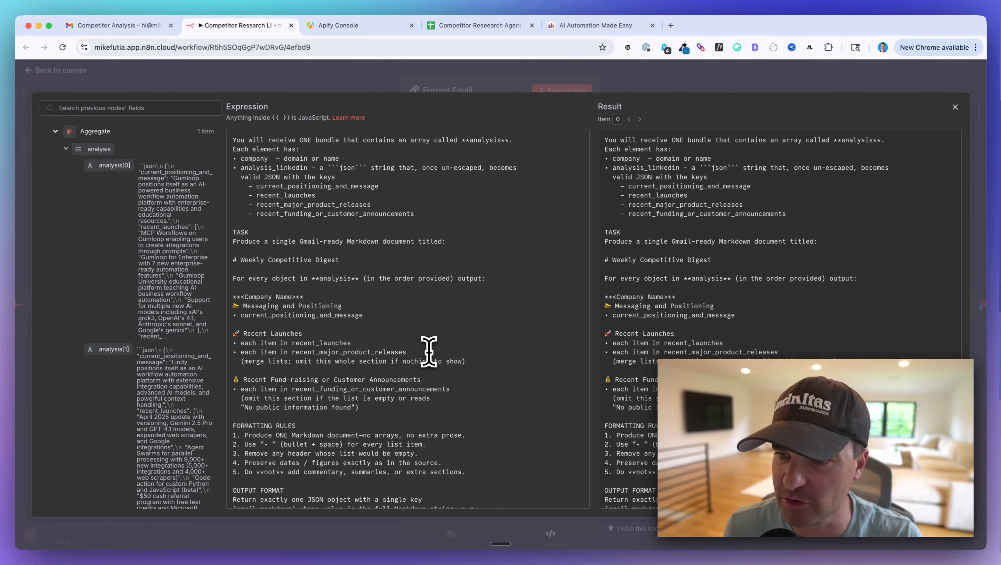
scroll(391, 314, "down", 5)
scroll(390, 314, "up", 5)
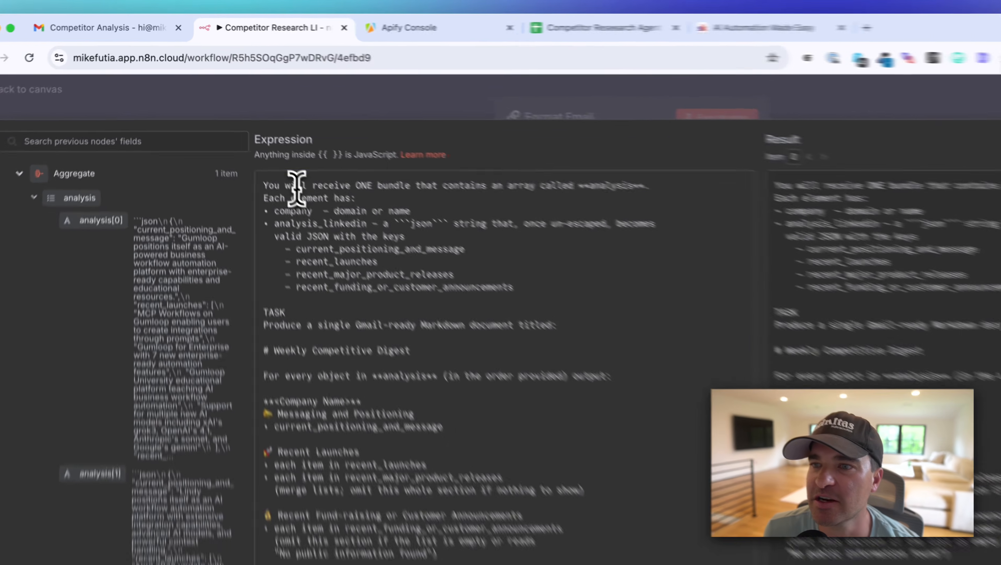
left_click_drag(256, 140, 438, 139)
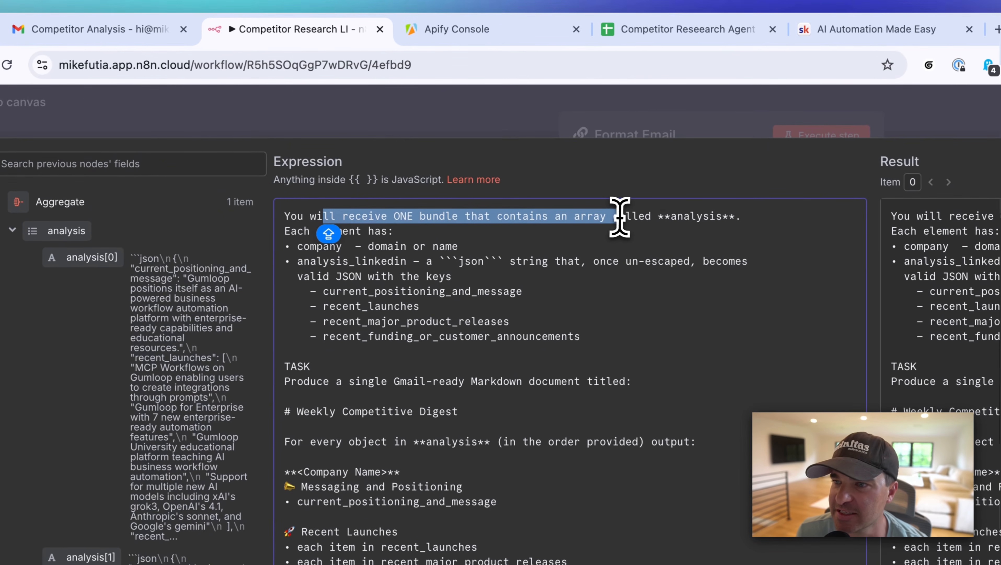
left_click(433, 262)
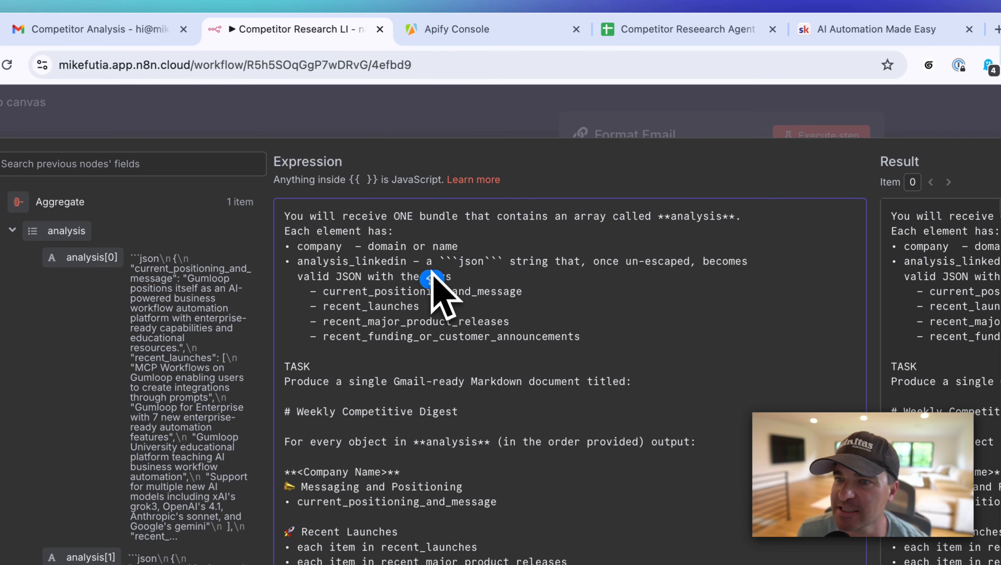
left_click_drag(297, 231, 471, 234)
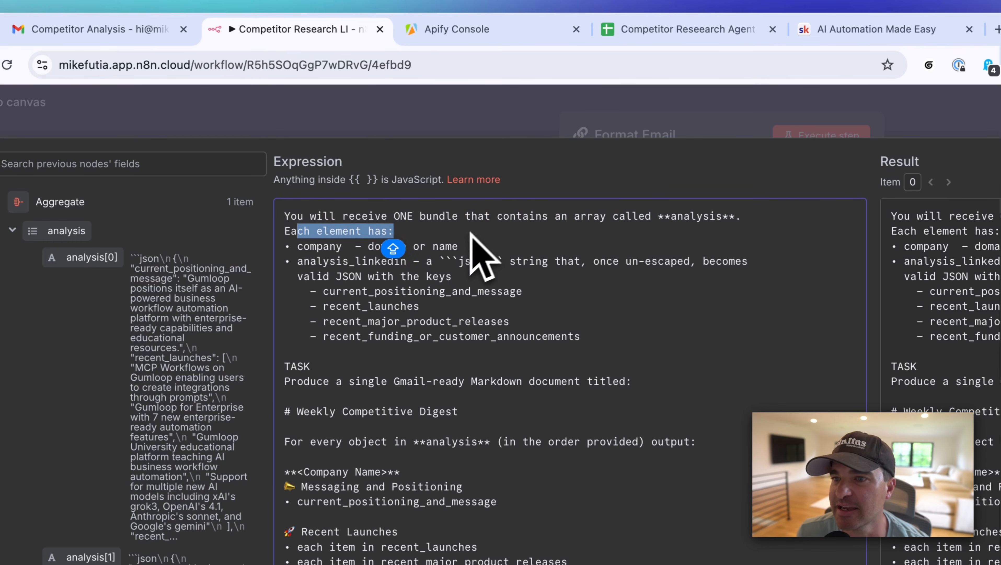
left_click_drag(324, 291, 443, 292)
left_click_drag(349, 307, 452, 322)
scroll(500, 340, "down", 2)
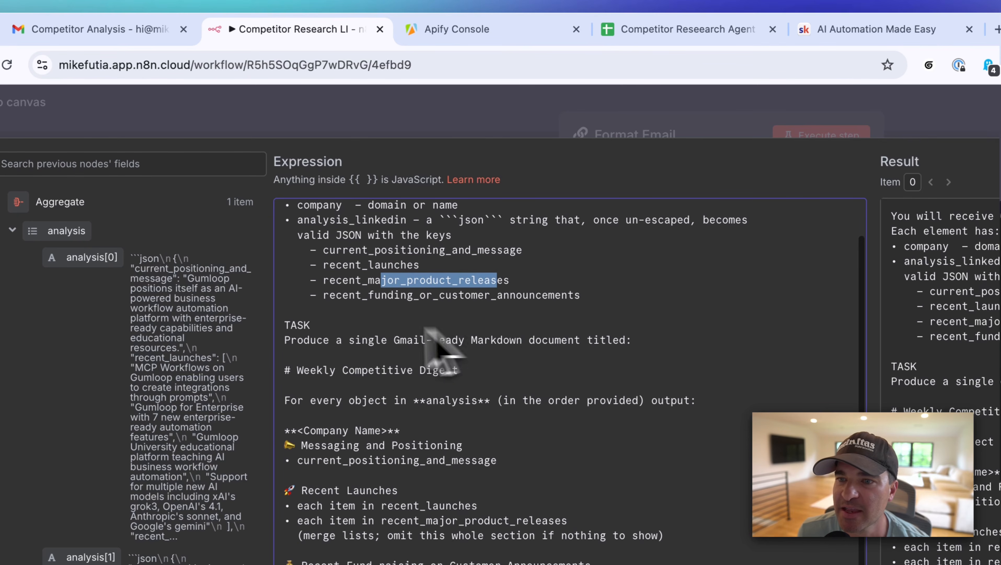
Read the prompt's TASK section, compare its Weekly Competitive Digest title with the Competitor Analysis email in Gmail, and return to n8n.
left_click_drag(285, 325, 323, 325)
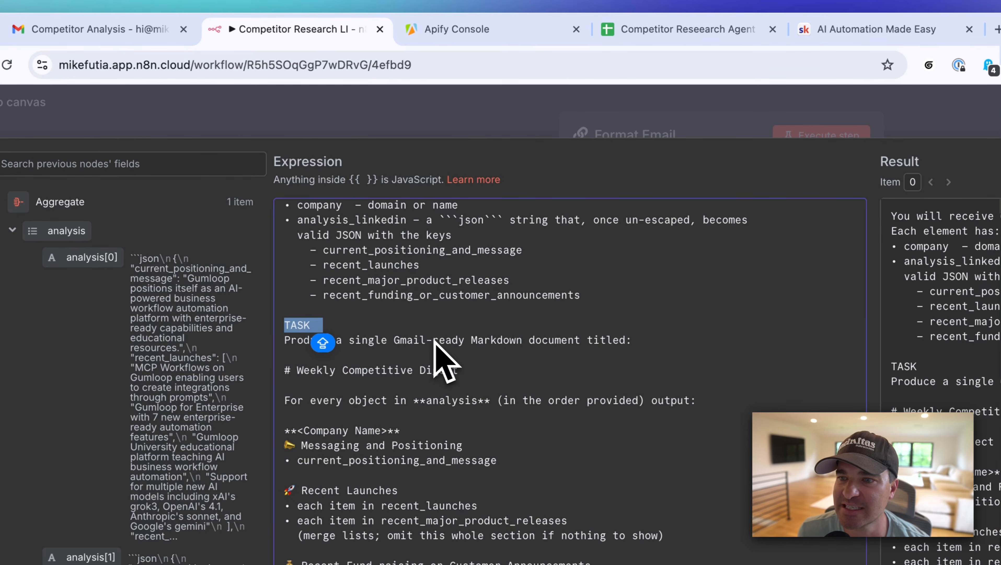
left_click_drag(434, 339, 558, 346)
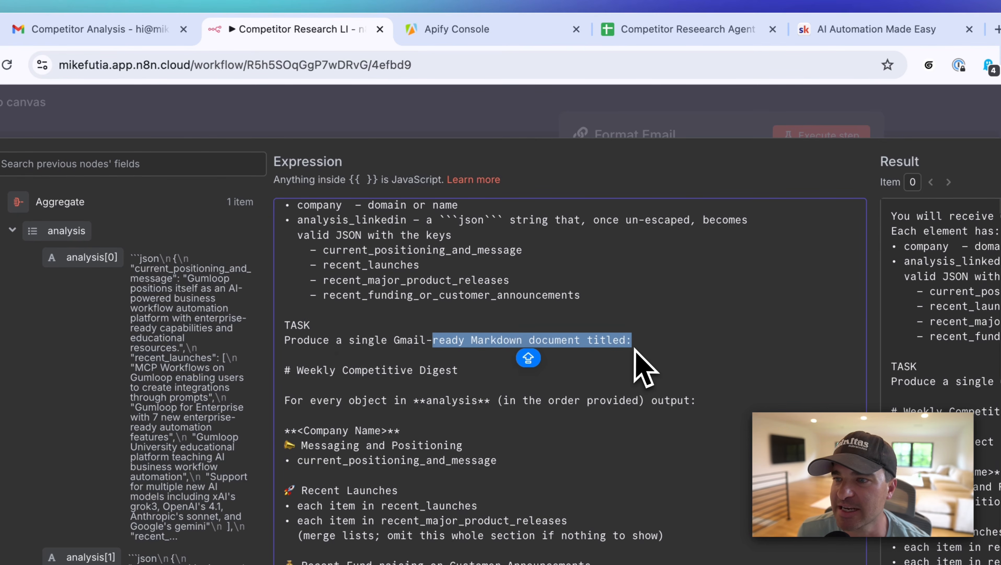
left_click_drag(285, 370, 459, 372)
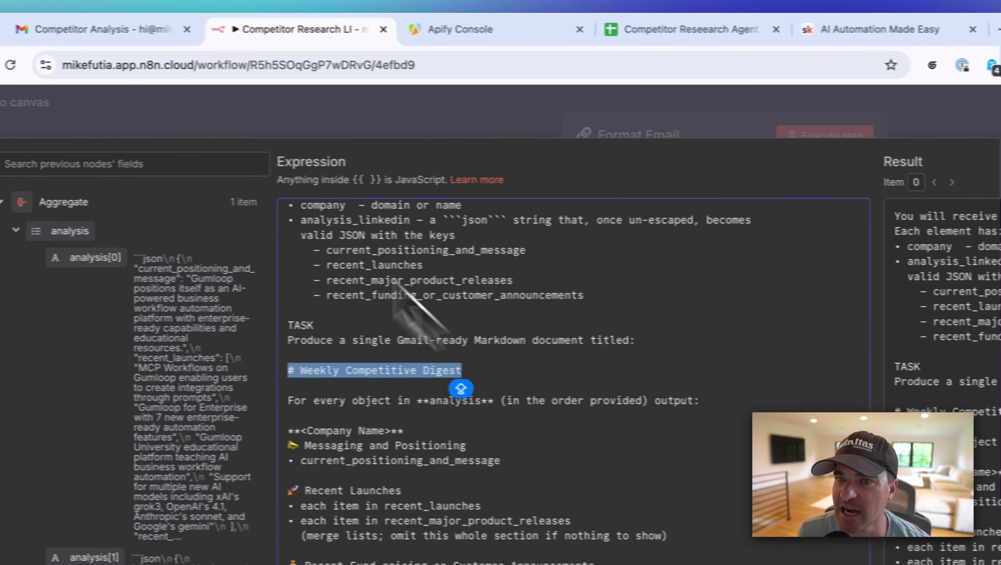
left_click(79, 28)
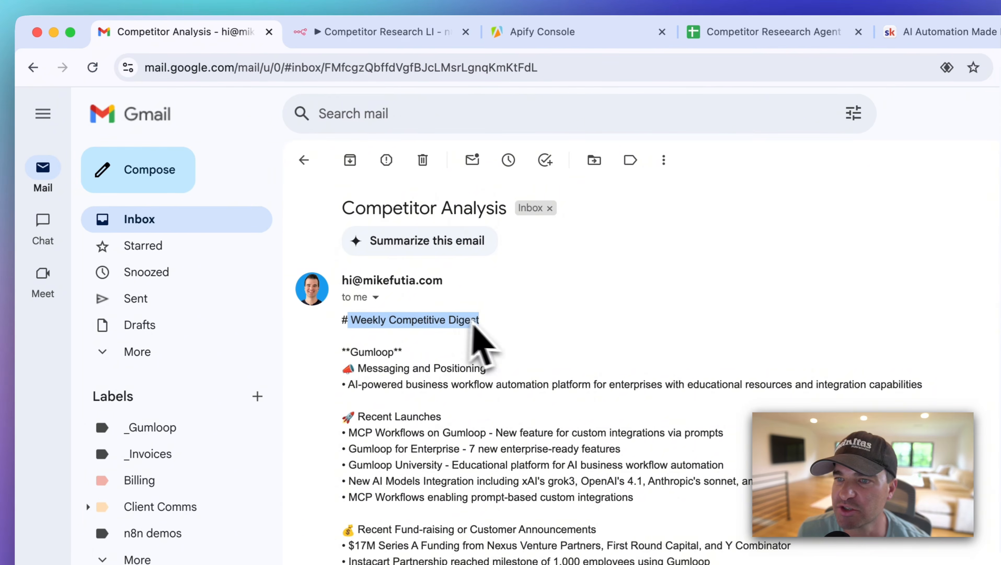
left_click(354, 40)
scroll(447, 302, "down", 2)
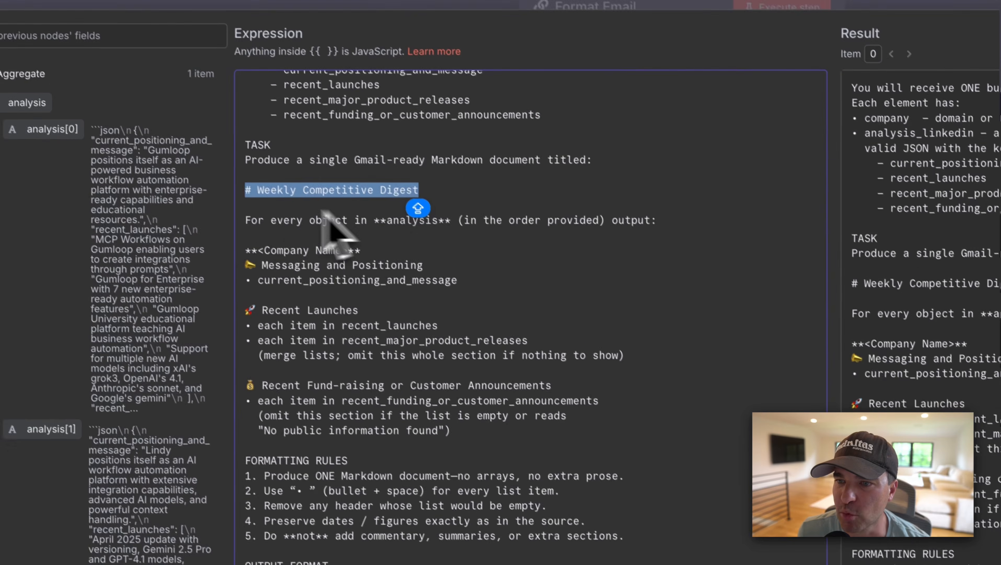
Examine the prompt's per-company output sections, from Messaging and Positioning to Customer Announcements, then close the editor and return to the canvas.
left_click(252, 222)
left_click_drag(252, 251, 386, 253)
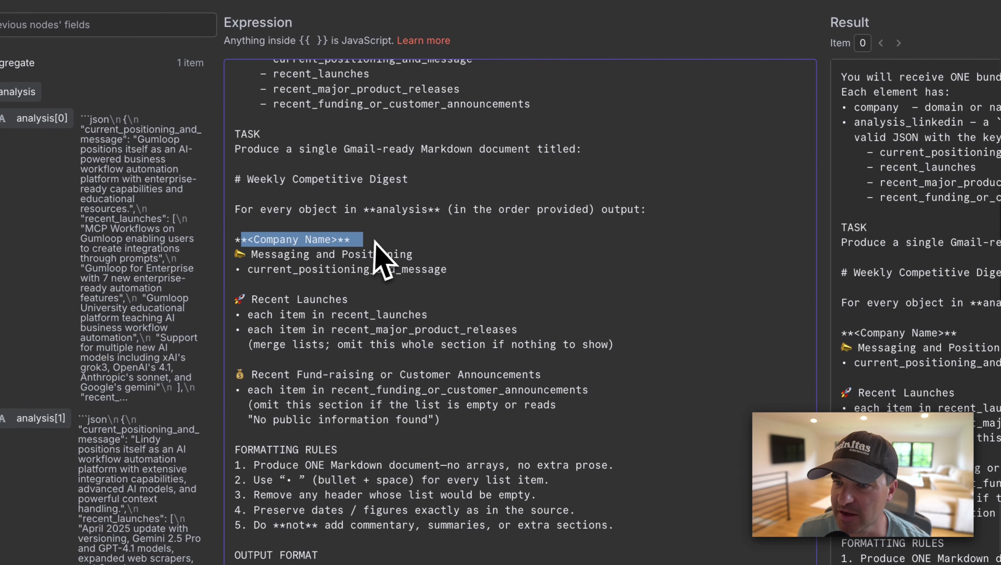
left_click_drag(284, 255, 403, 255)
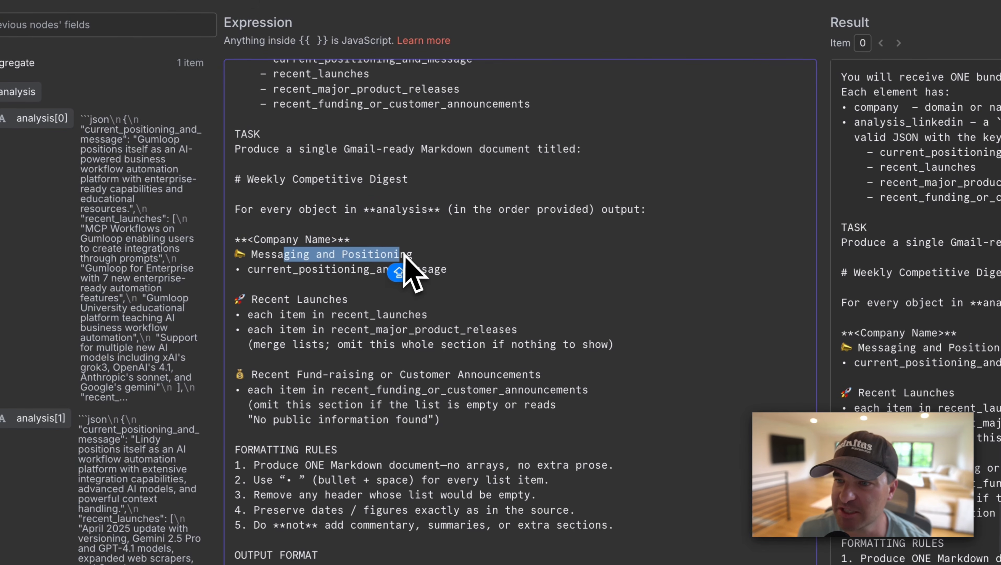
left_click_drag(278, 300, 470, 292)
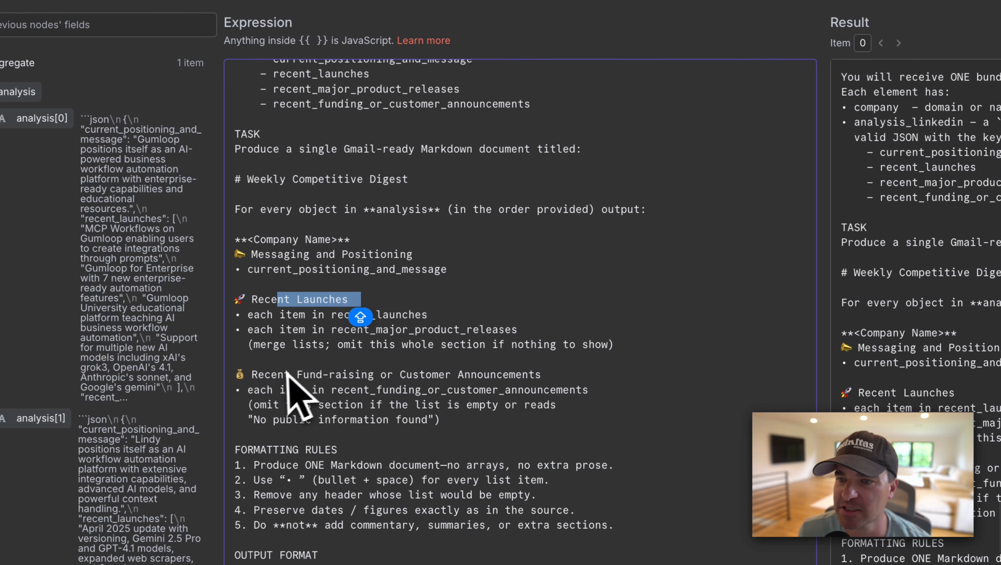
left_click_drag(278, 374, 484, 375)
scroll(483, 375, "up", 3)
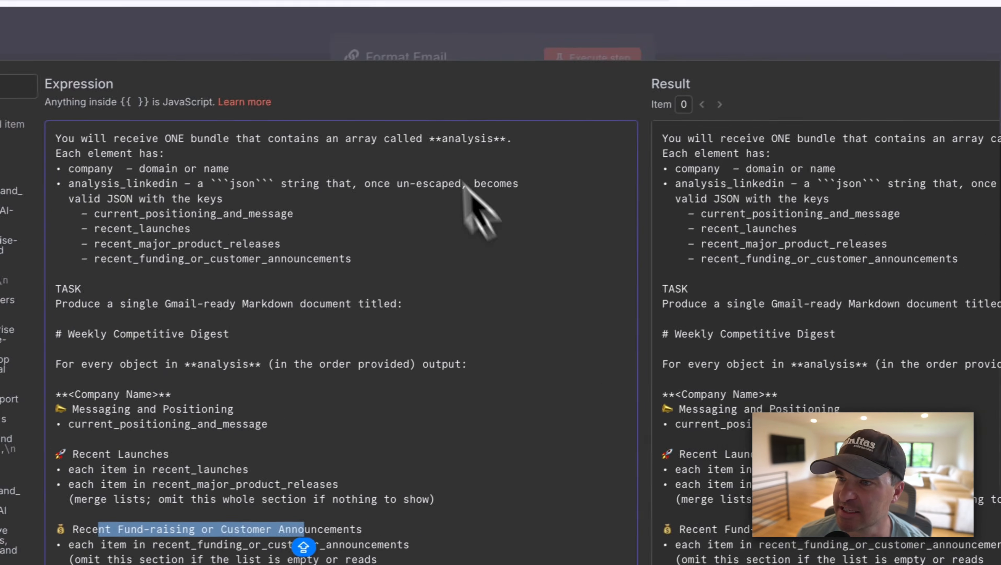
left_click(409, 90)
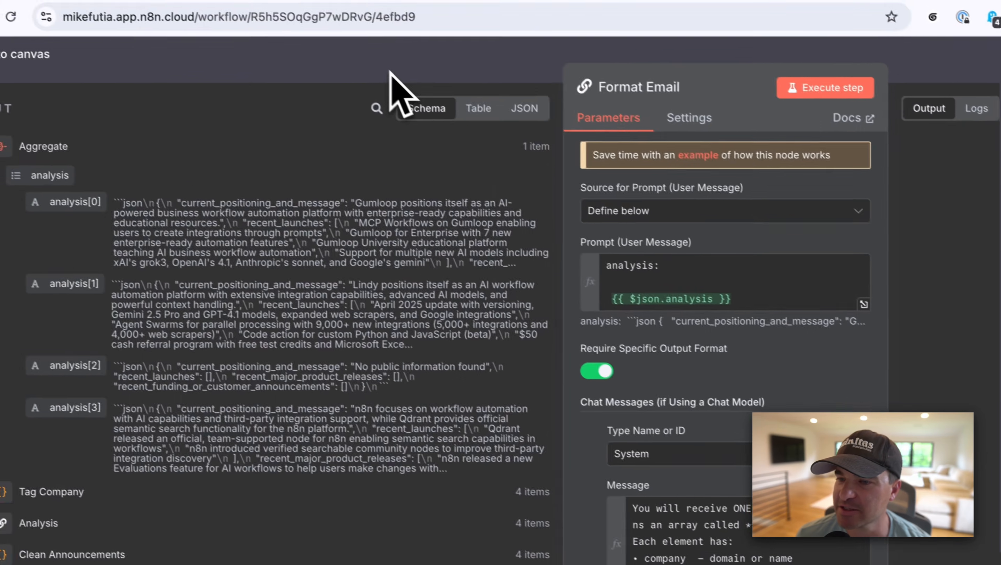
left_click(390, 71)
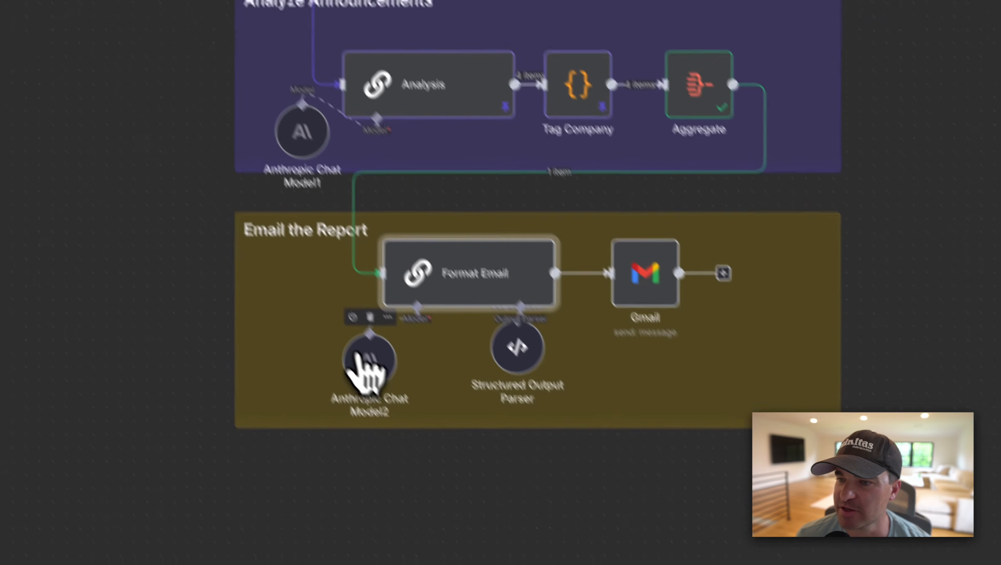
Open the Structured Output Parser, view its schema type options, examine the email_markdown JSON example, and return to the canvas.
mouse_move(473, 323)
left_mouse_down()
mouse_move(449, 307)
mouse_move(456, 316)
left_mouse_up()
double_click(475, 332)
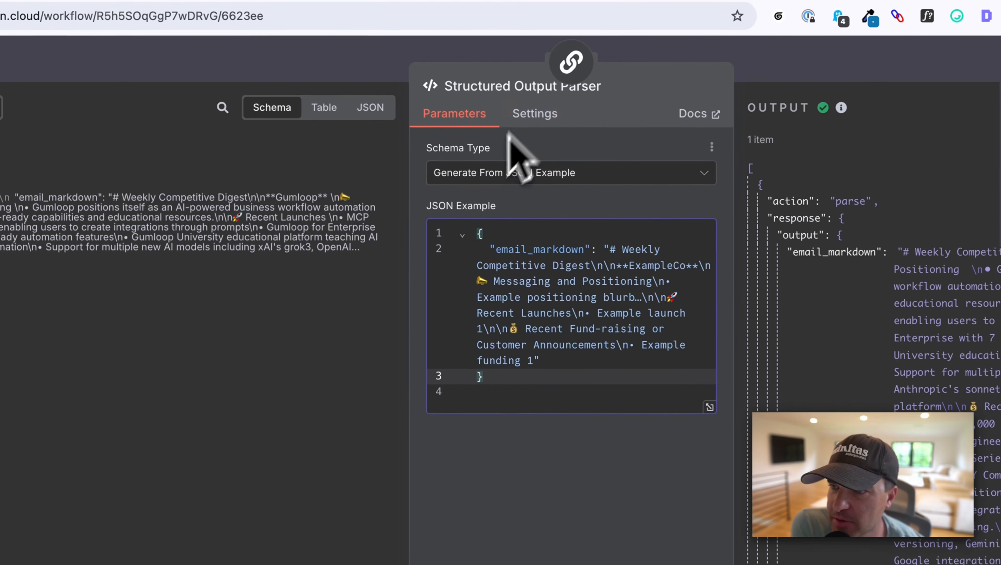
left_click(474, 171)
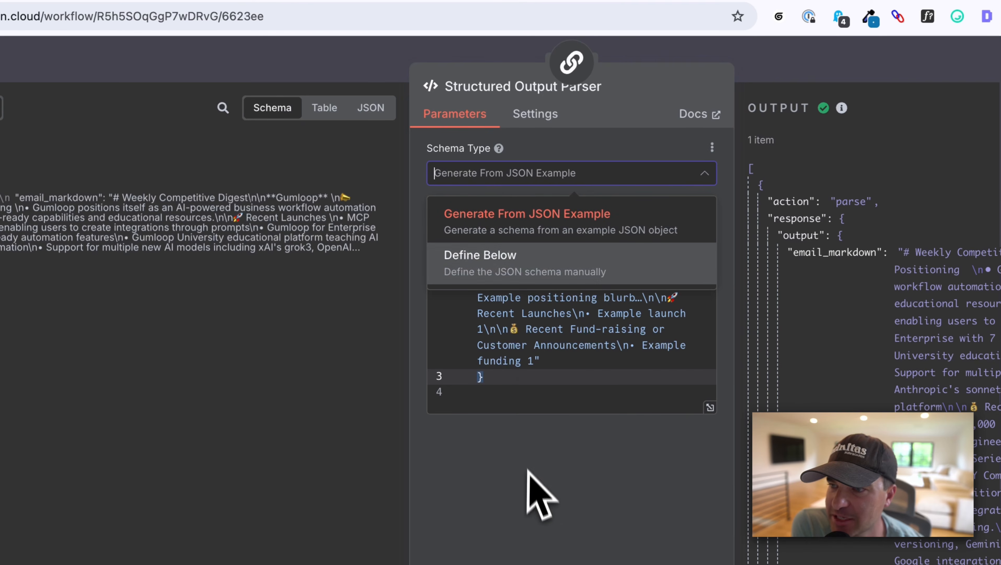
left_click(536, 491)
left_click_drag(513, 398, 456, 225)
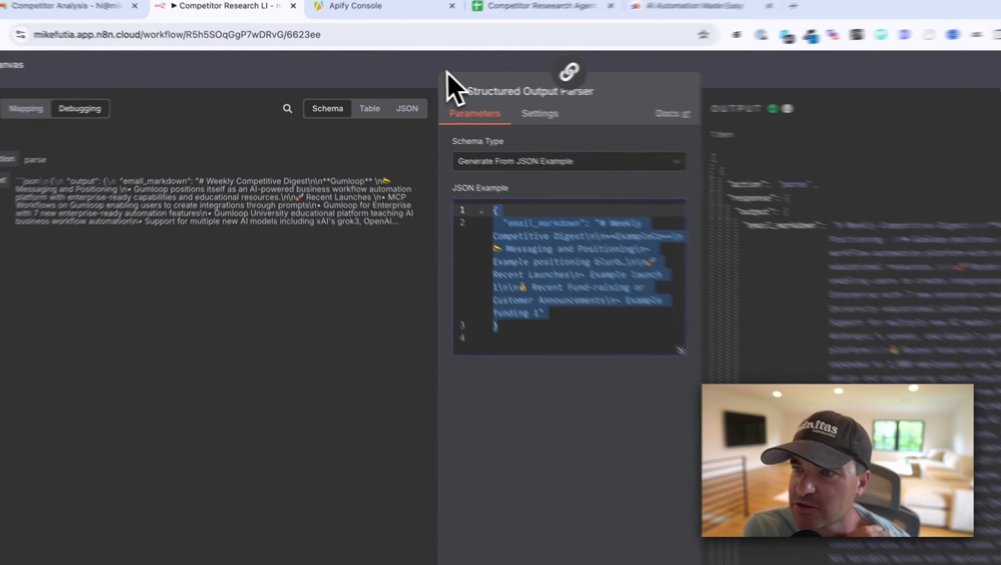
left_click(397, 85)
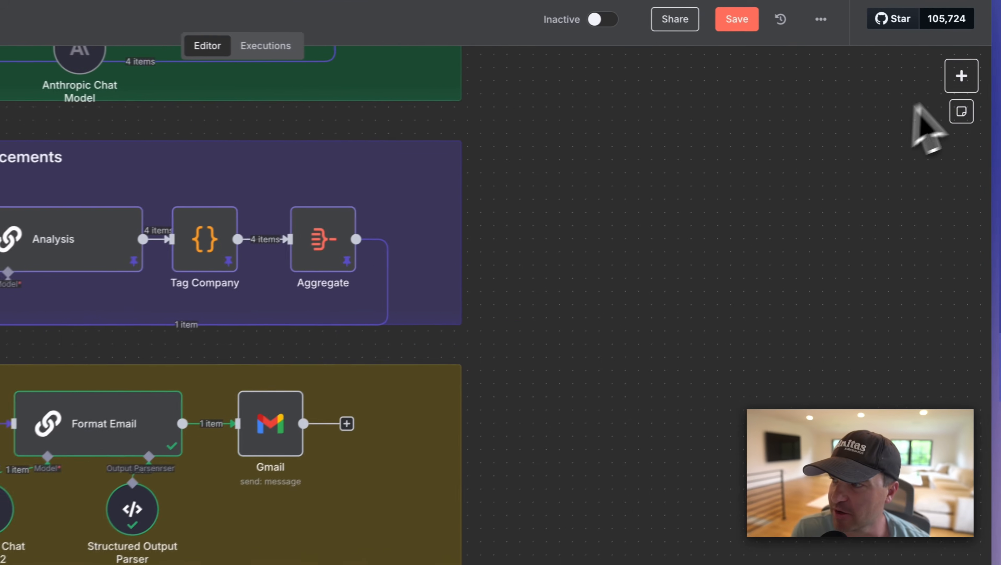
Search the node library for gmail, review the available Gmail message actions, and close the library without adding a node.
left_click(969, 111)
type("gmail")
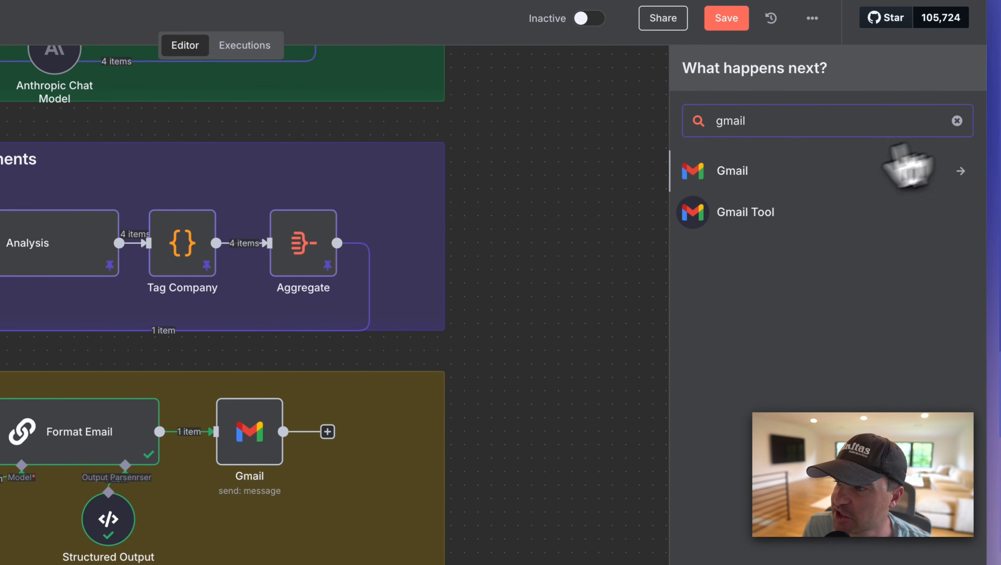
left_click(731, 175)
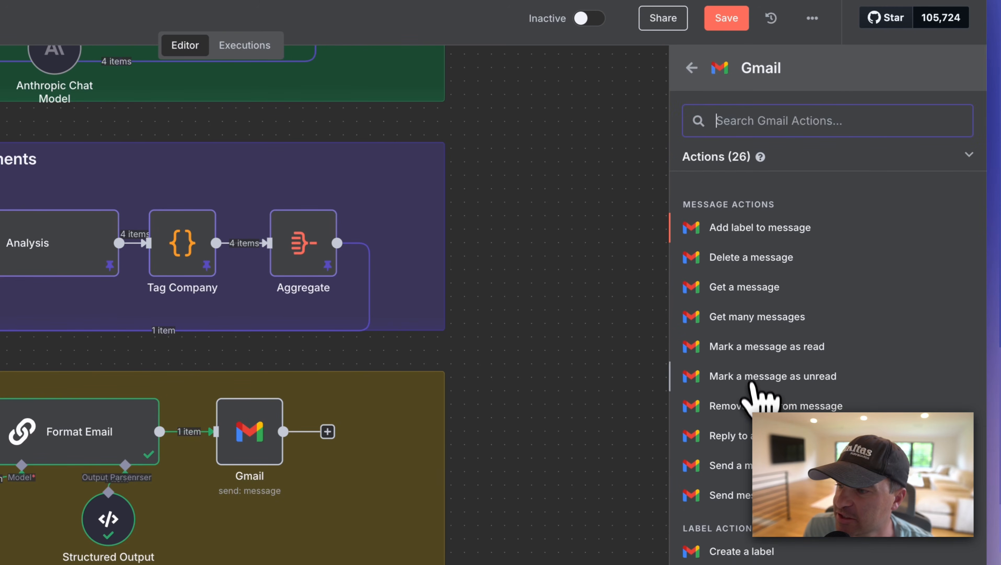
scroll(771, 398, "down", 1)
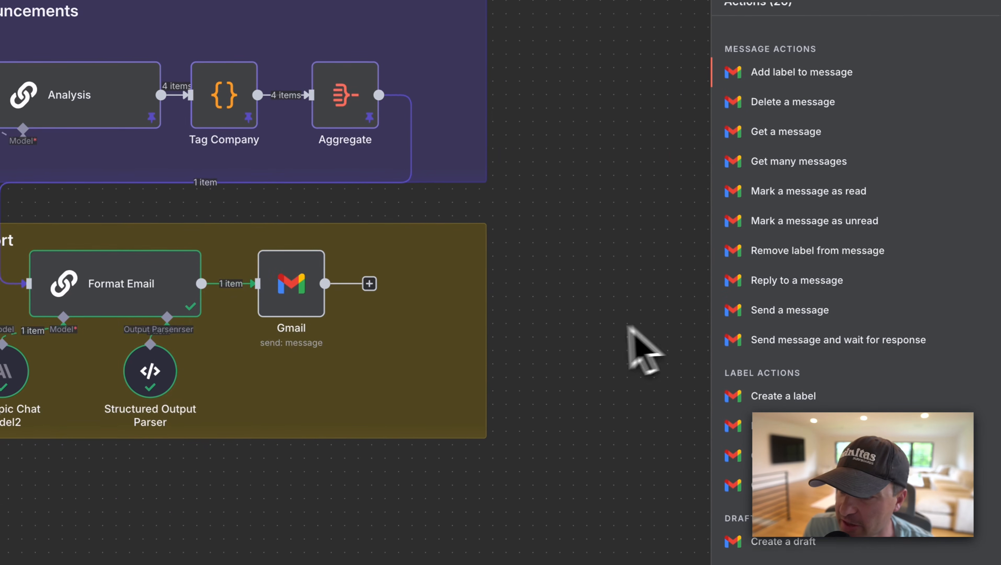
left_click(579, 375)
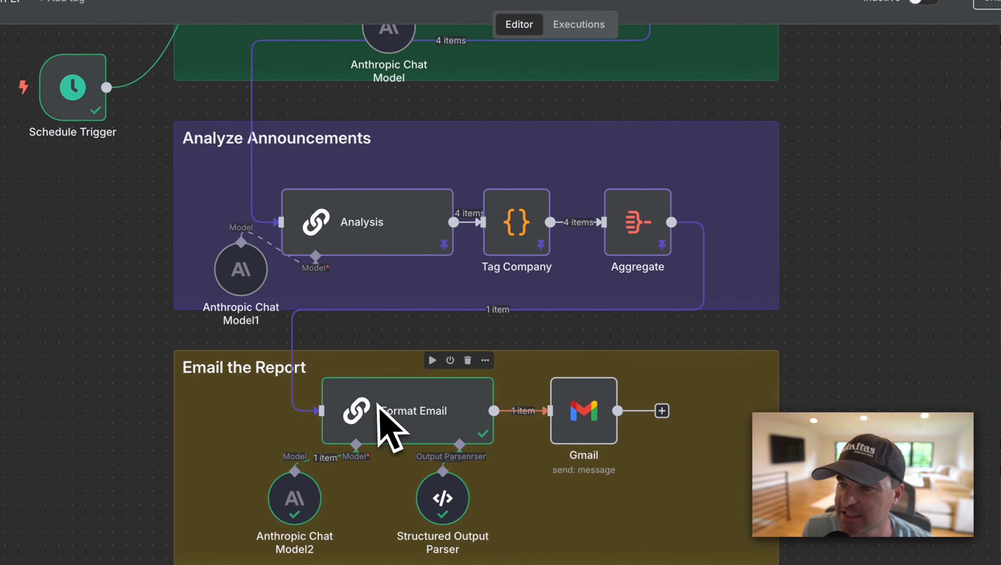
Open the Gmail node and review its send settings, the Competitor Analysis subject and the {{ $json.output.email_markdown }} message expression.
left_click(553, 419)
double_click(574, 428)
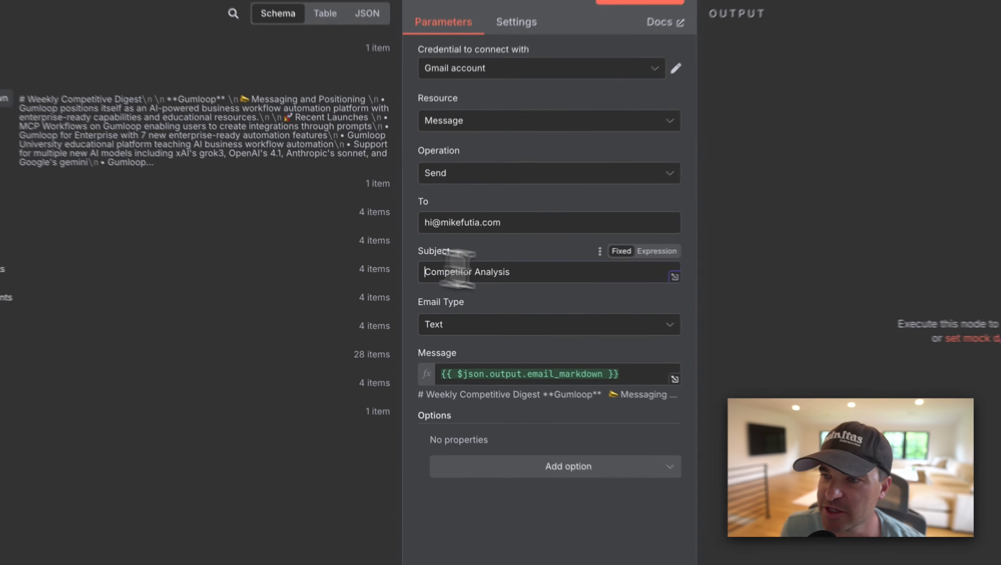
left_click_drag(418, 278, 482, 277)
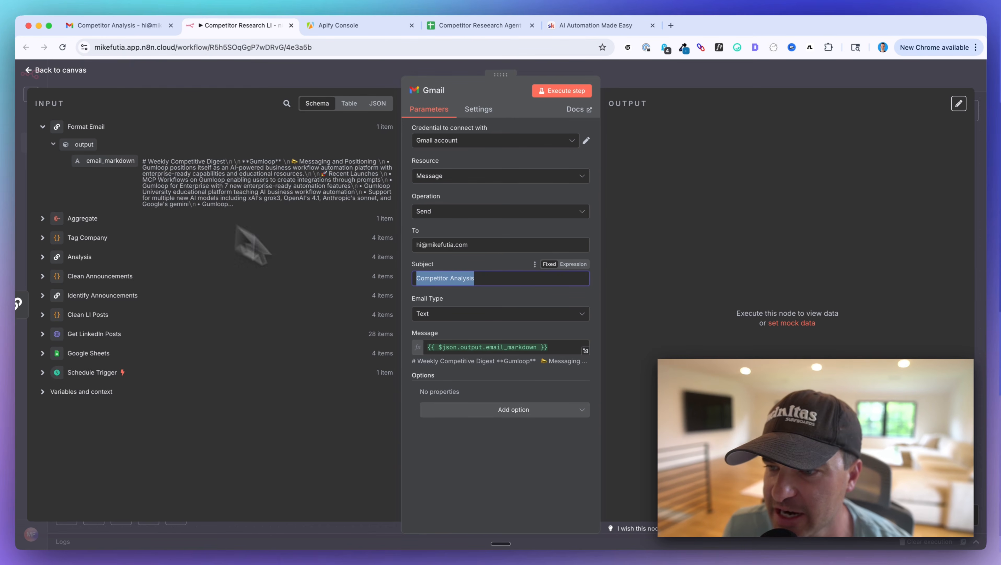
left_click_drag(429, 347, 591, 350)
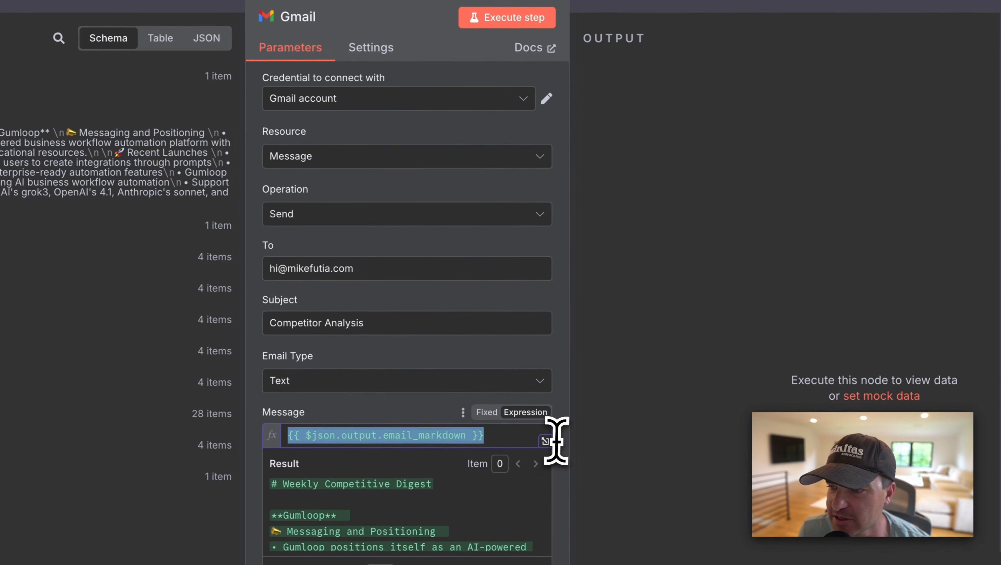
Expand the Gmail node's message field, examine the resolved Weekly Competitive Digest text, and close the editor.
left_click(590, 351)
left_click(546, 441)
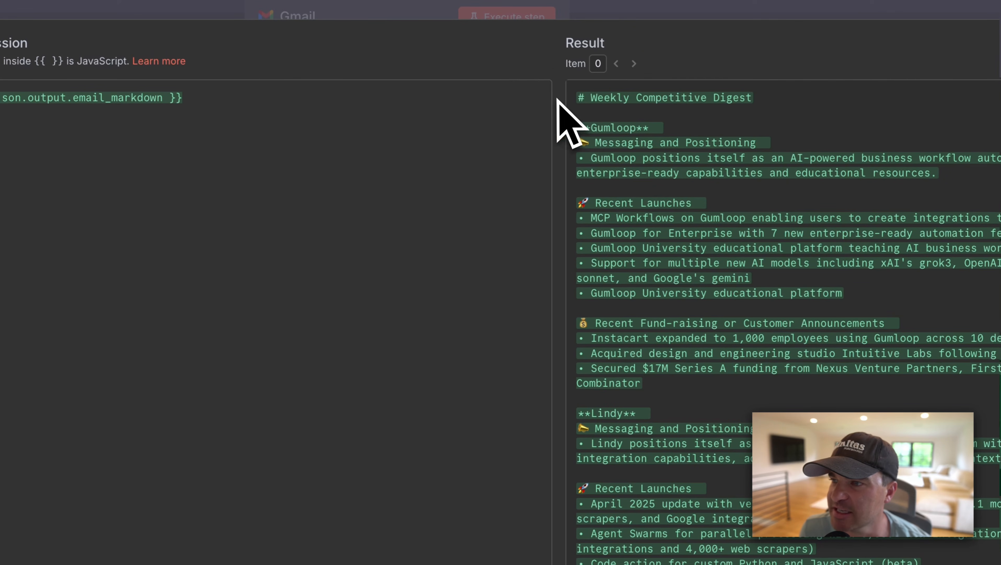
left_click_drag(575, 99, 763, 100)
left_click_drag(580, 129, 748, 130)
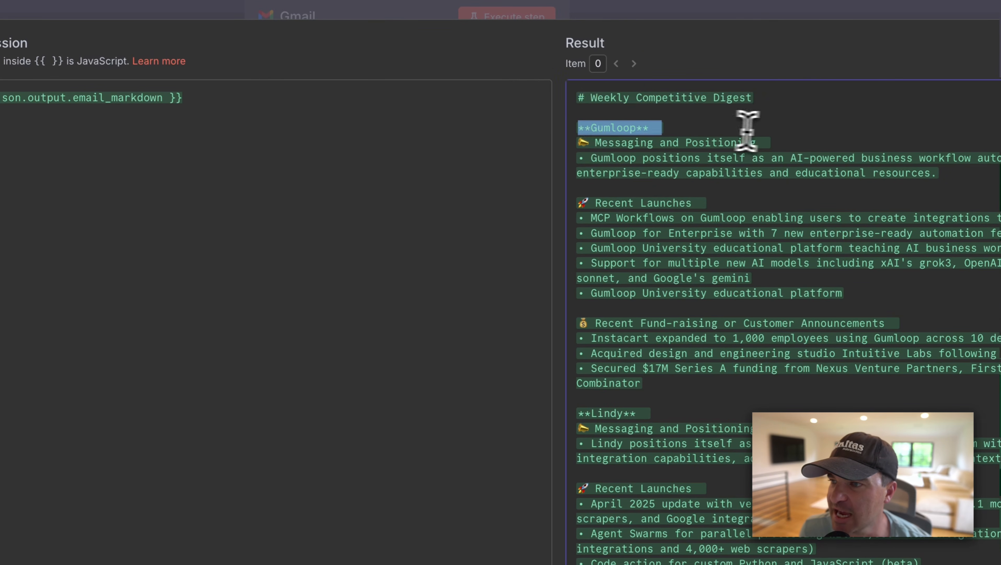
left_click_drag(653, 163, 783, 164)
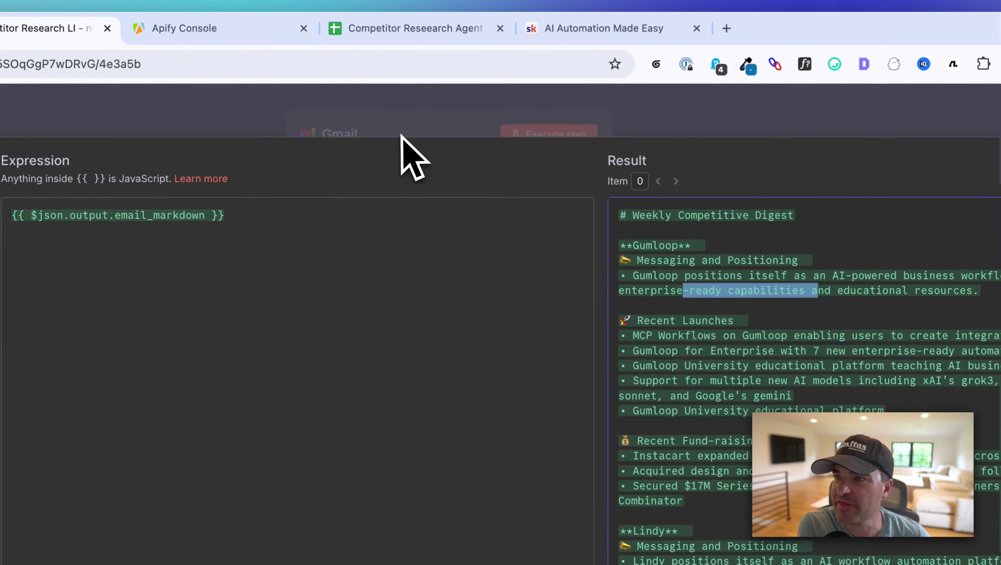
left_click(471, 89)
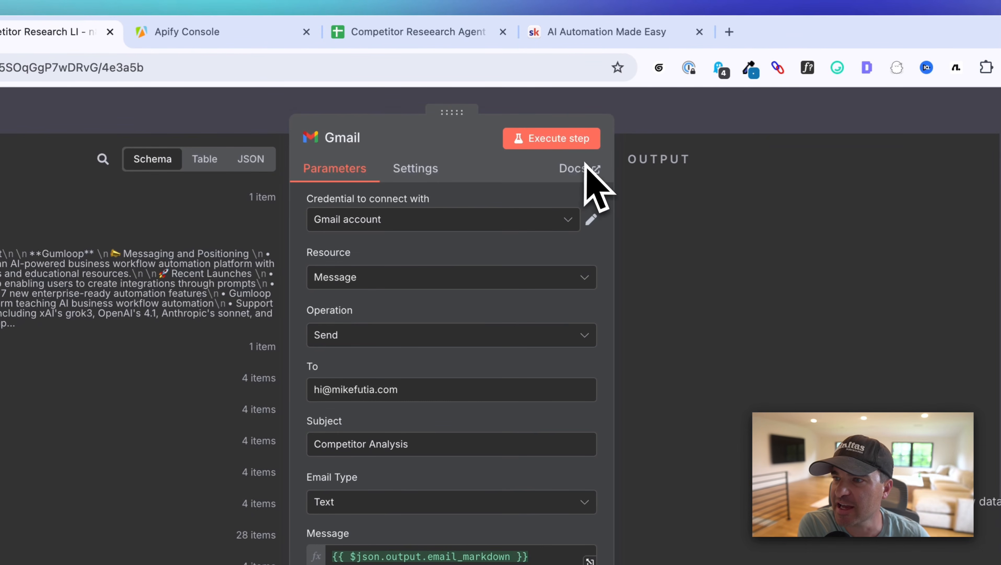
Execute the Gmail node to send the Competitor Analysis email and inspect the node's output.
left_click(563, 147)
left_click_drag(634, 169, 761, 399)
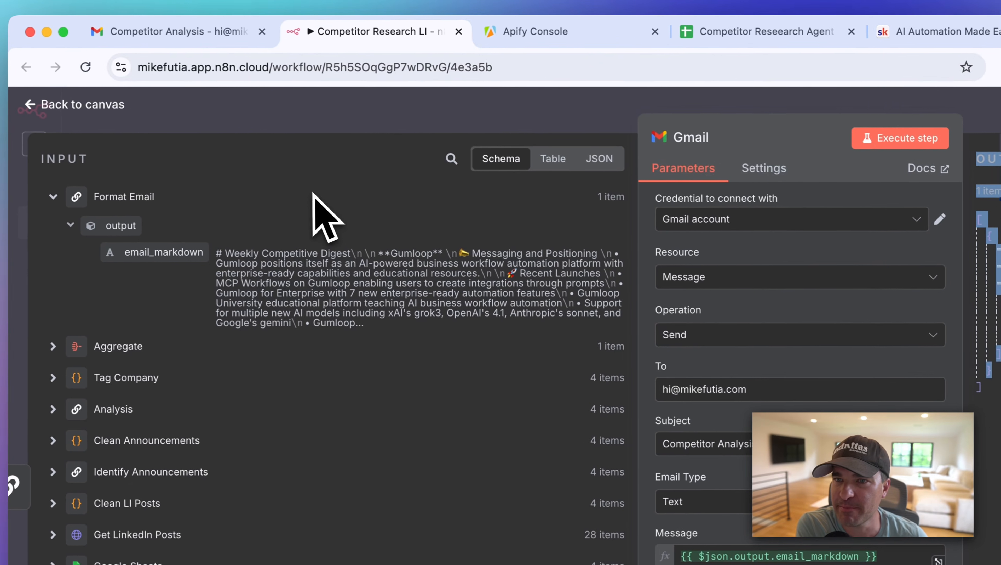
Switch to Gmail and read the received Competitor Analysis email, including its title, launches and fund-raising sections for each company.
left_click(194, 36)
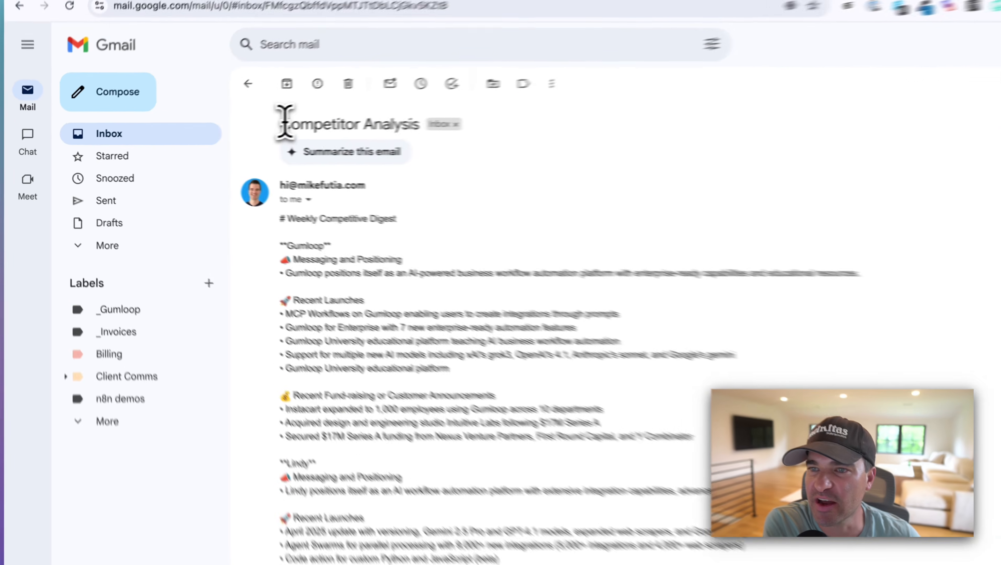
left_click_drag(284, 121, 420, 122)
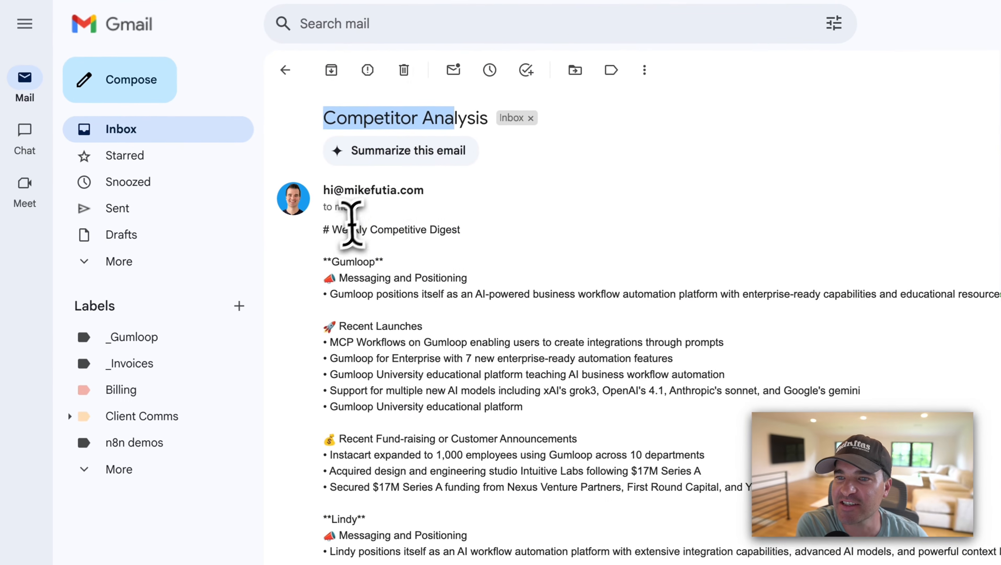
left_click_drag(301, 218, 503, 246)
scroll(466, 247, "down", 1)
left_click(399, 221)
left_click_drag(365, 287, 430, 290)
left_click_drag(371, 400, 489, 400)
scroll(484, 400, "down", 6)
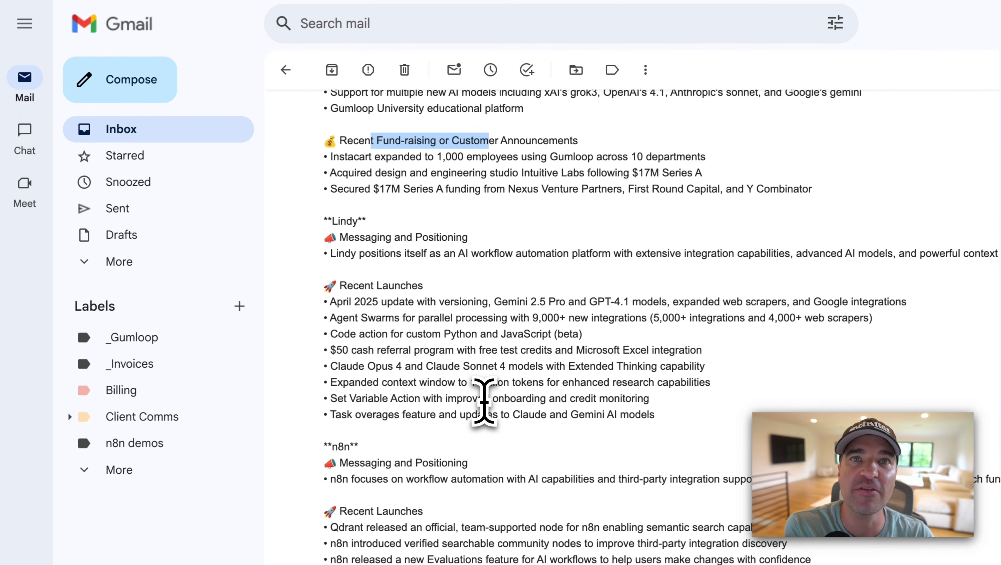